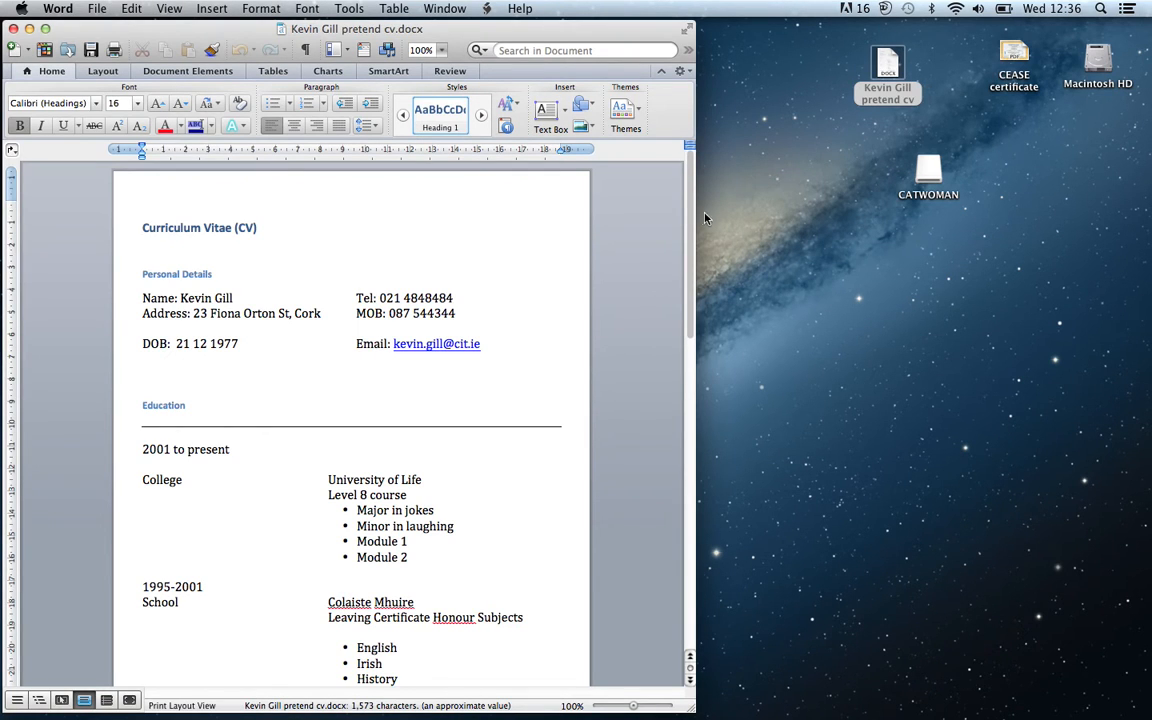
Look through the finished sample CV down to its appendixes and return to its beginning.
scroll(658, 386, "down", 15)
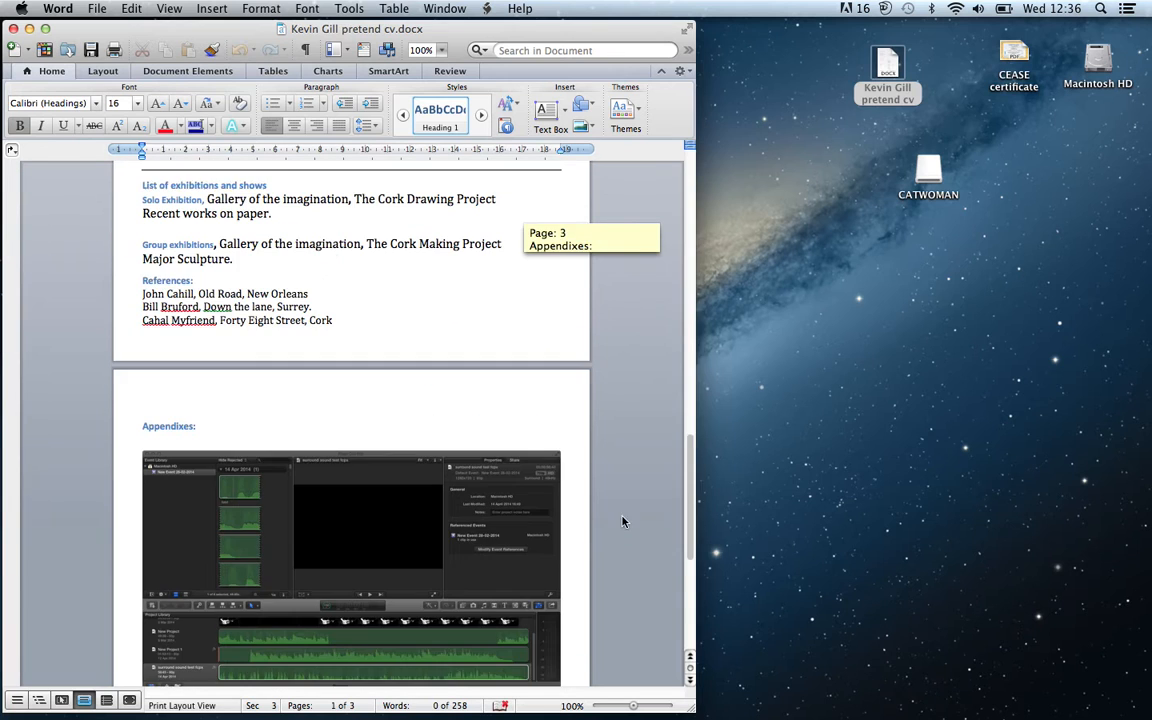
scroll(622, 522, "up", 7)
scroll(664, 248, "up", 10)
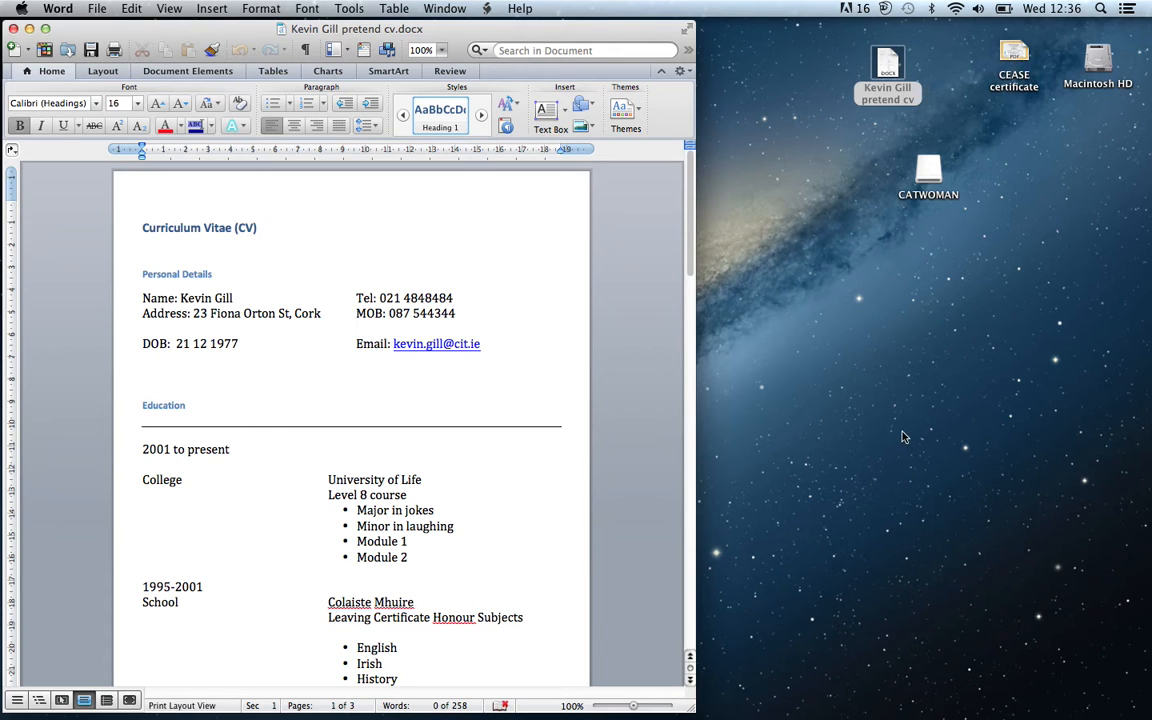
Search the computer for "word" and open Microsoft Word.
mouse_move(632, 712)
left_click(1101, 9)
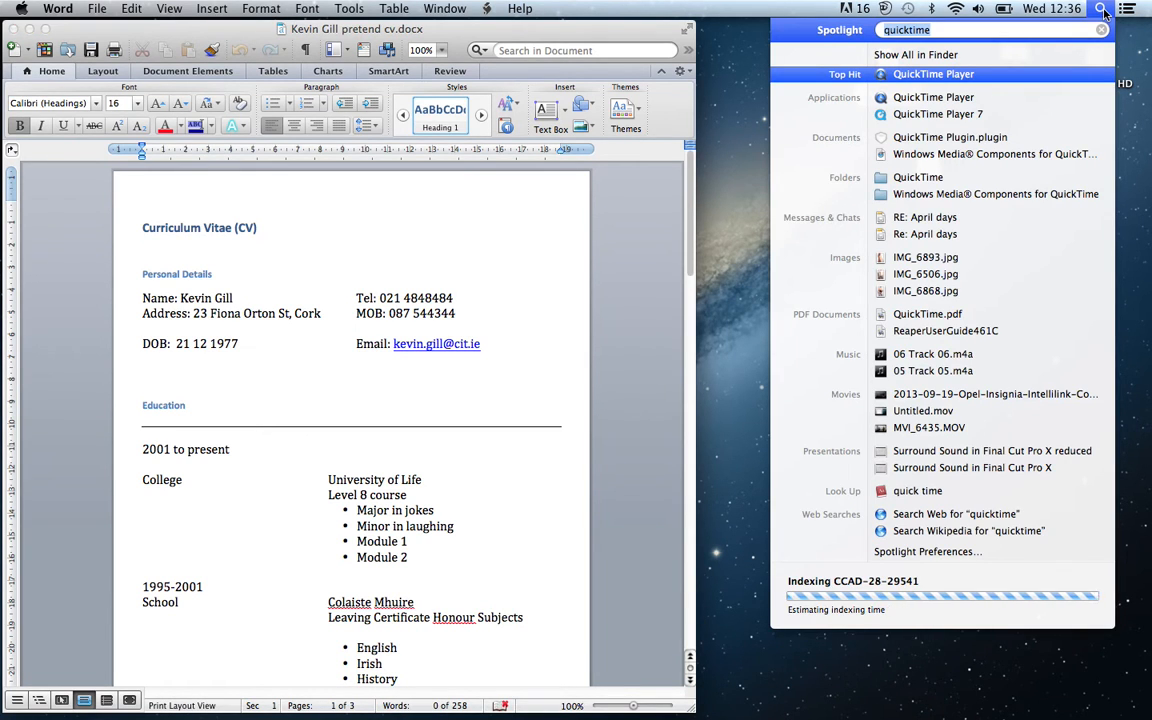
type("wo")
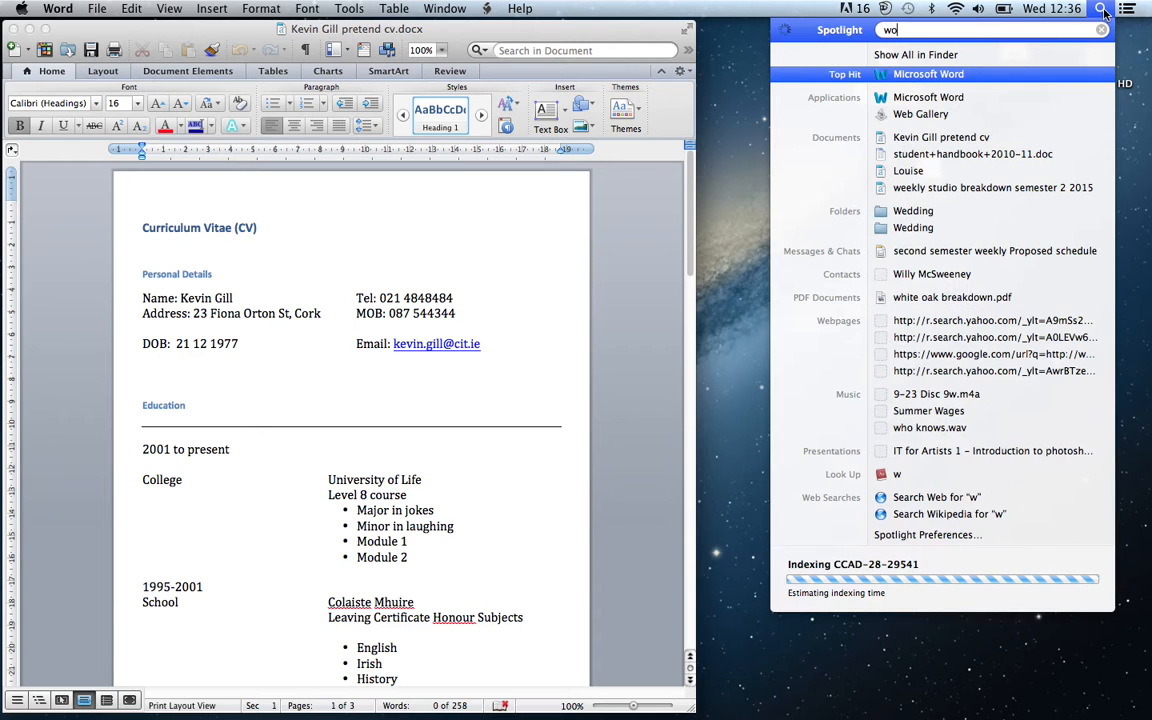
type("rd")
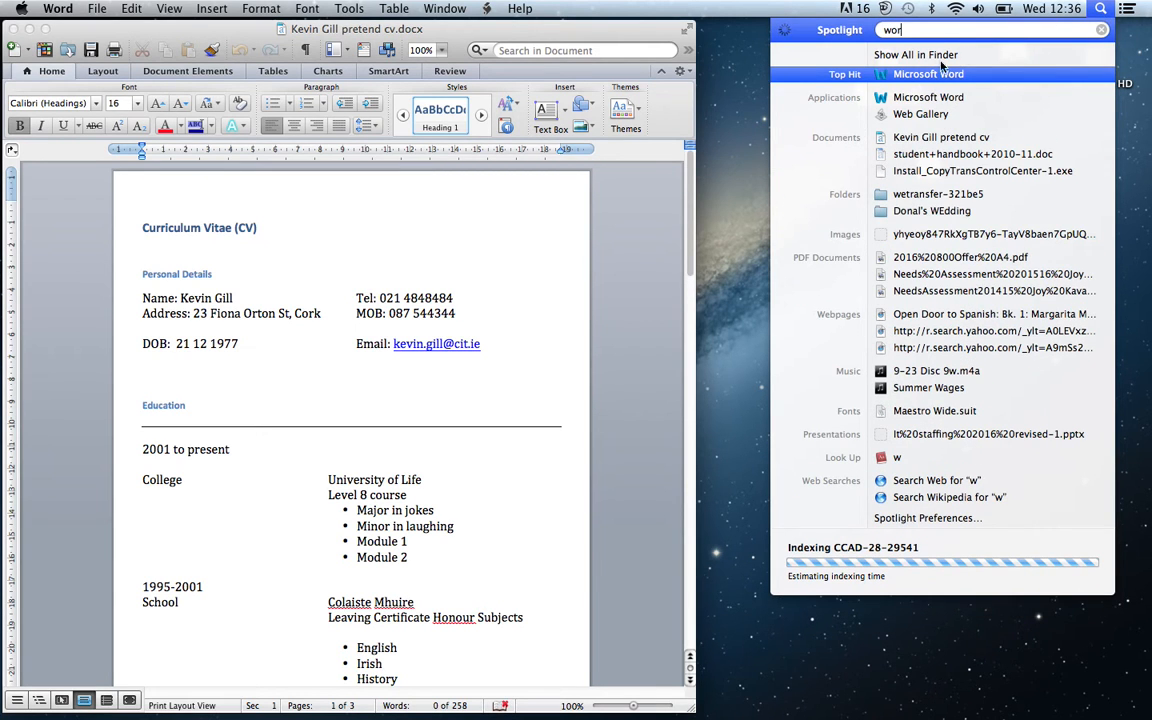
left_click(905, 97)
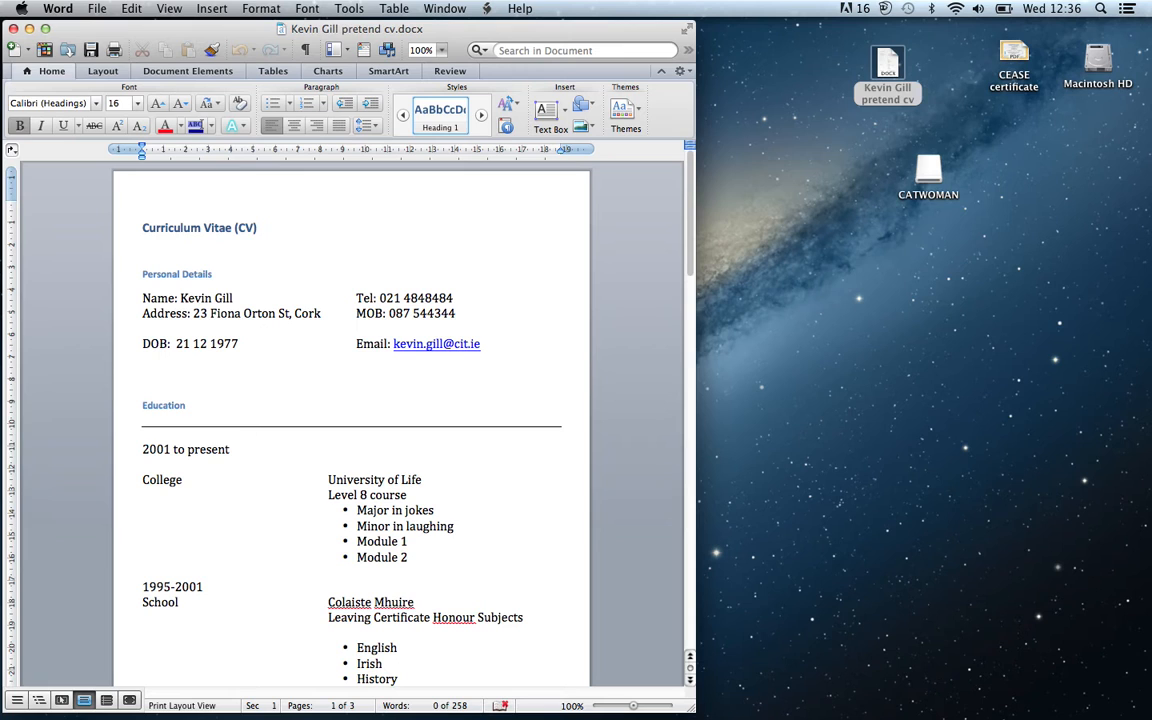
Create a new blank document and arrange its window beside the sample CV.
left_click(96, 9)
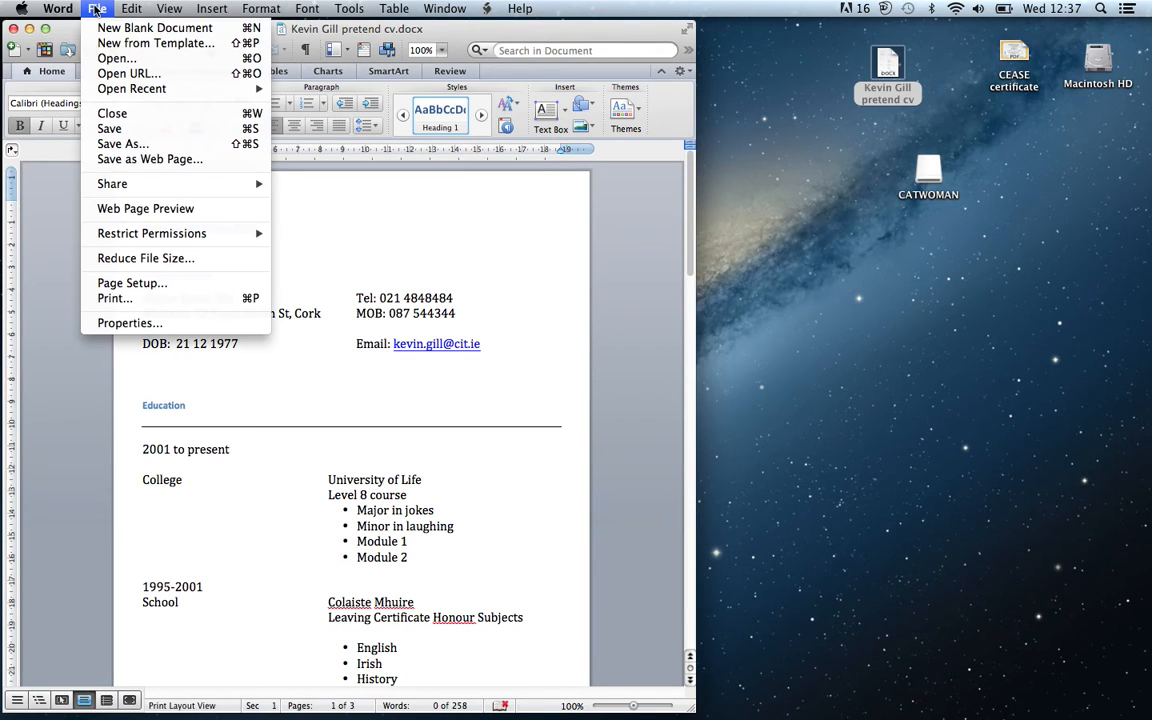
left_click(100, 28)
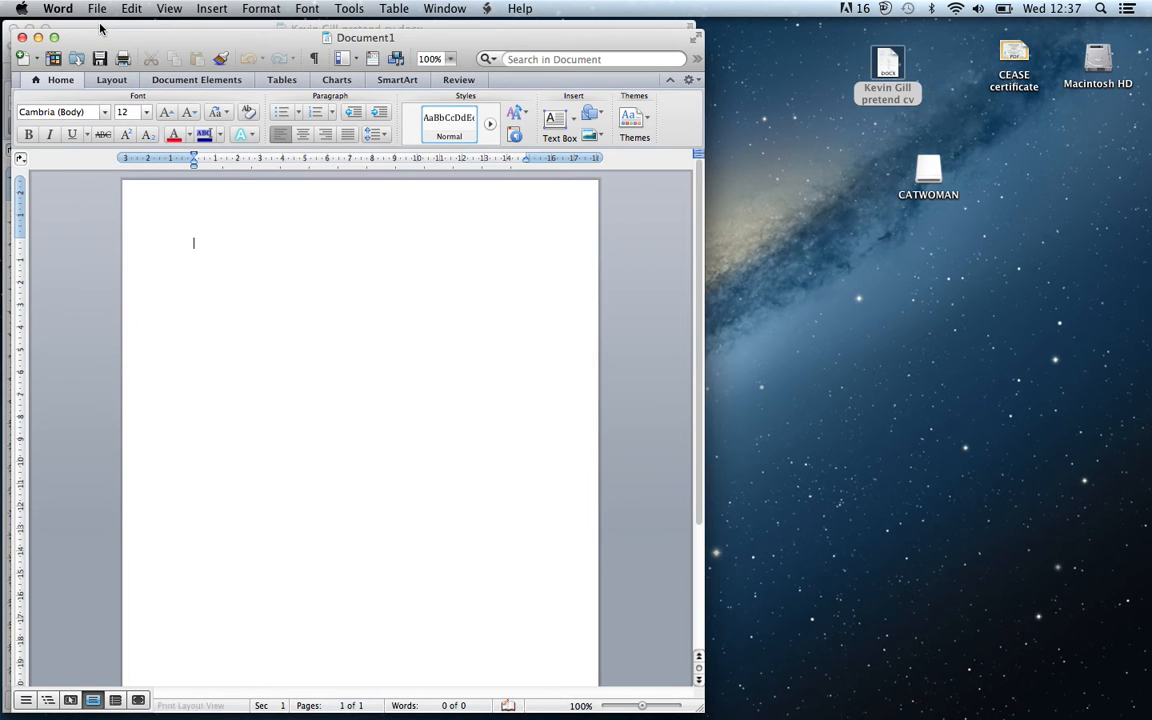
left_click_drag(120, 44, 575, 33)
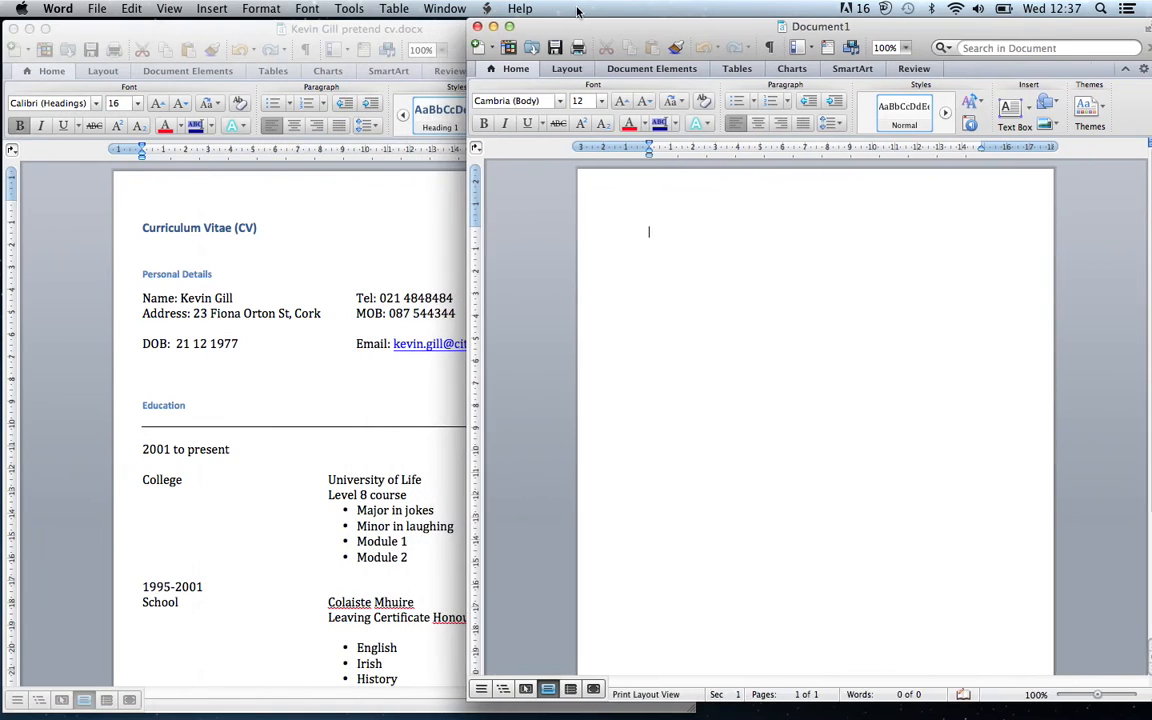
double_click(443, 32)
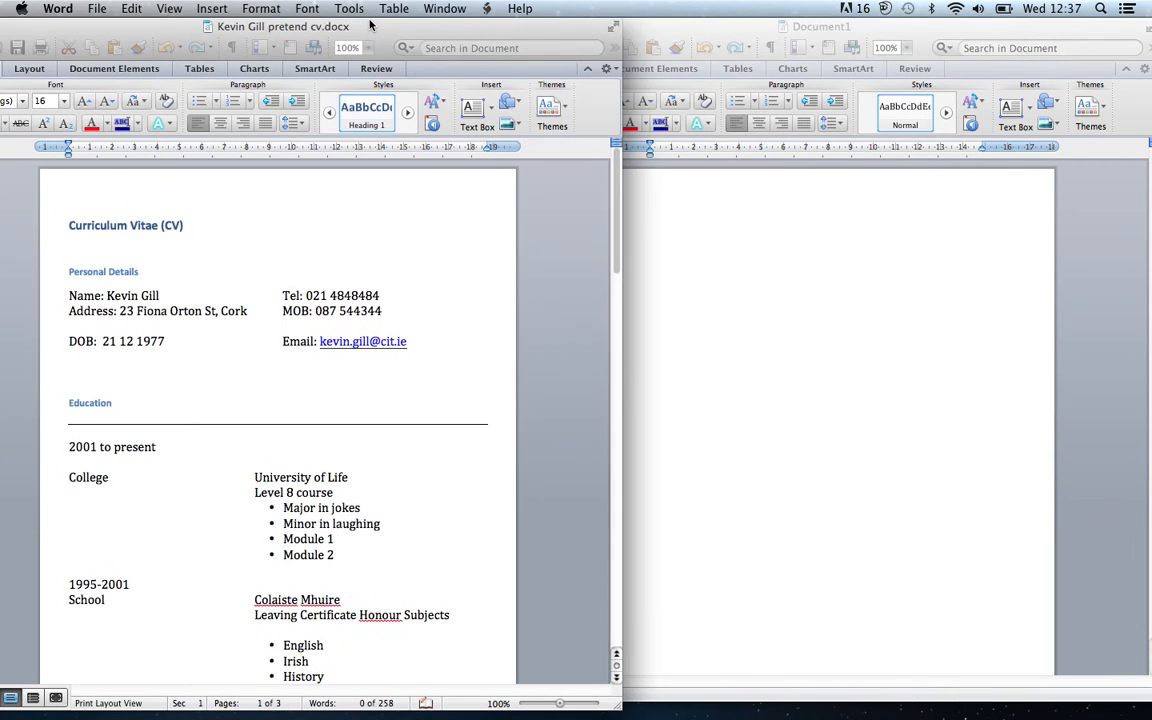
left_click_drag(439, 33, 343, 36)
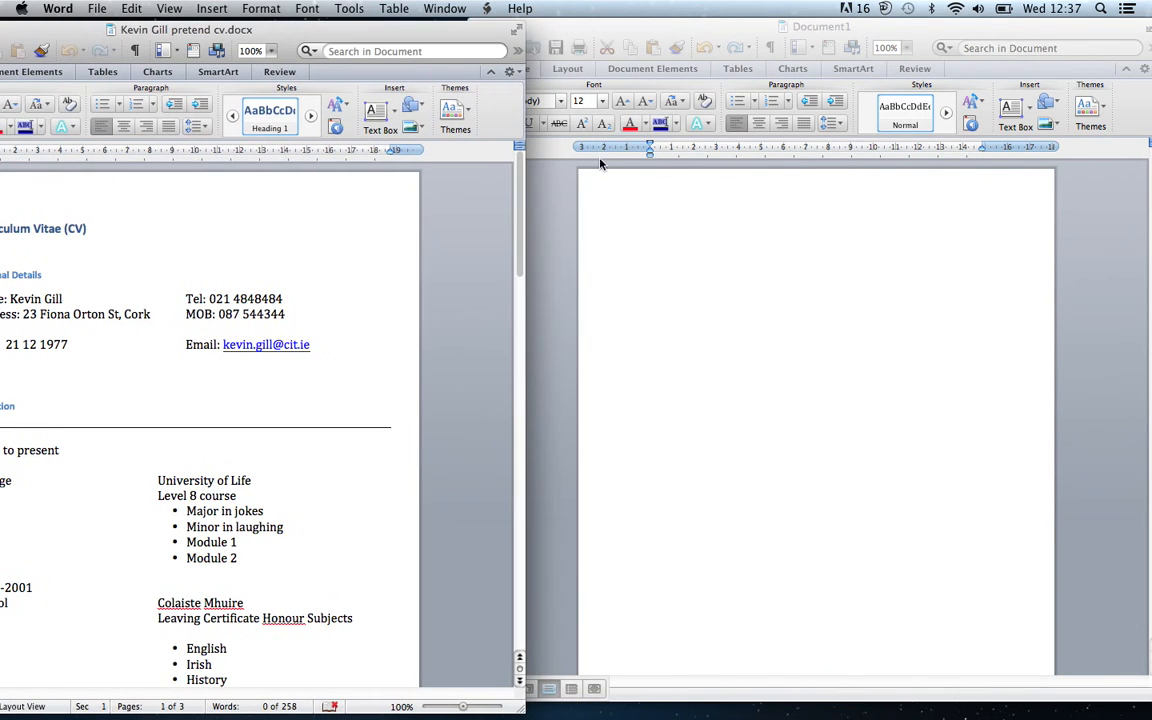
Apply the Narrow margins preset, 1.27 cm on all sides, to the new document.
left_click(605, 225)
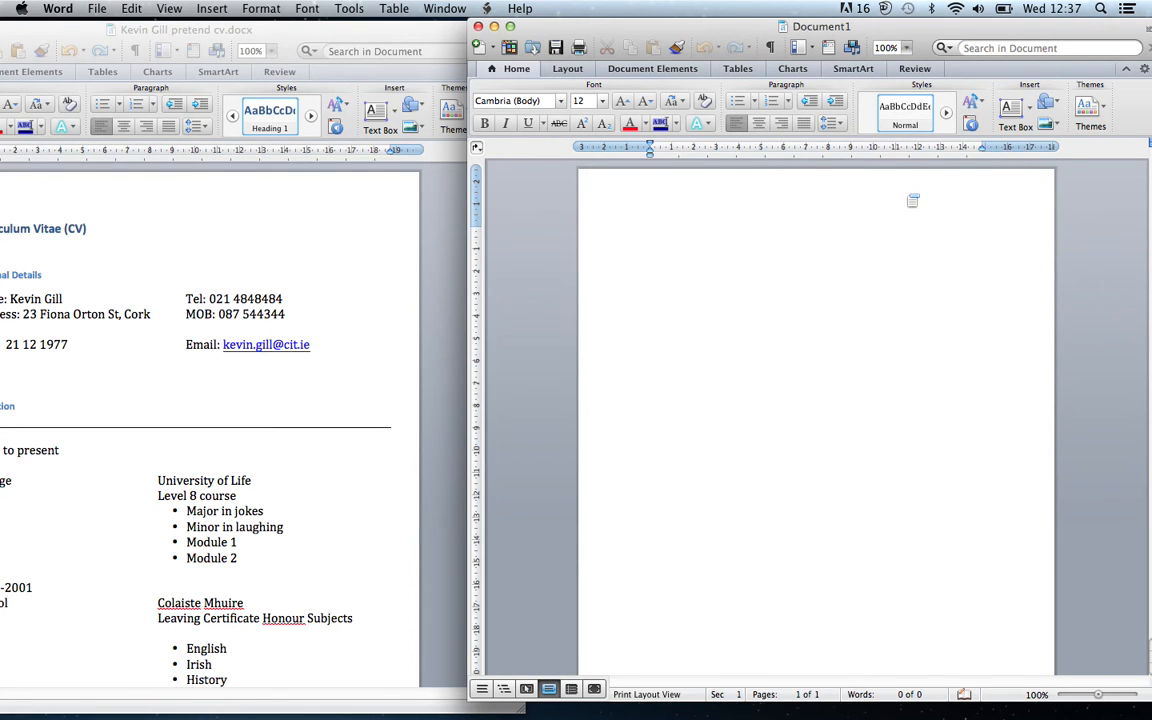
left_click(568, 70)
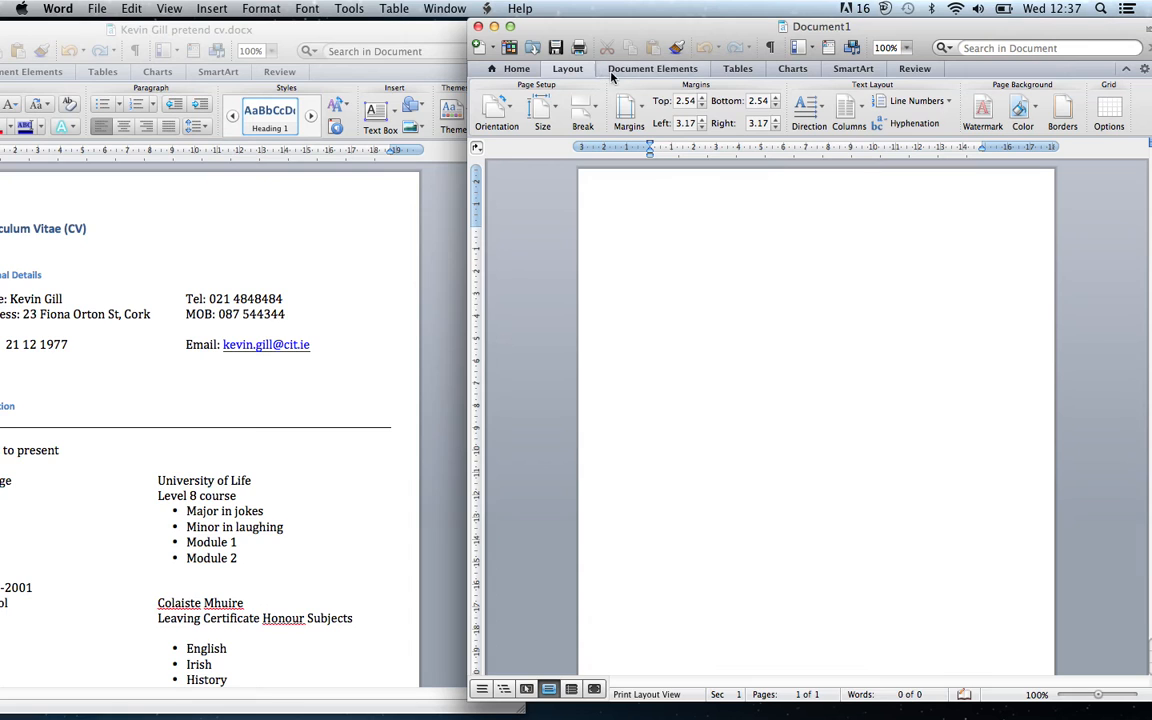
left_click(642, 112)
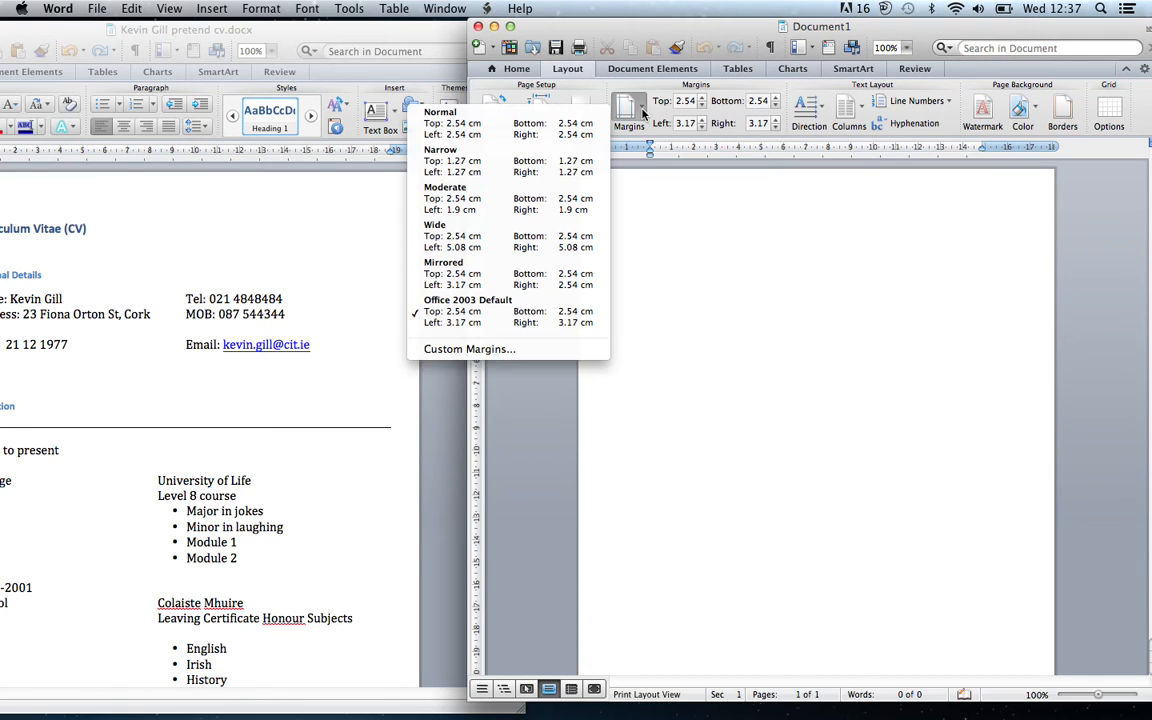
left_click(530, 174)
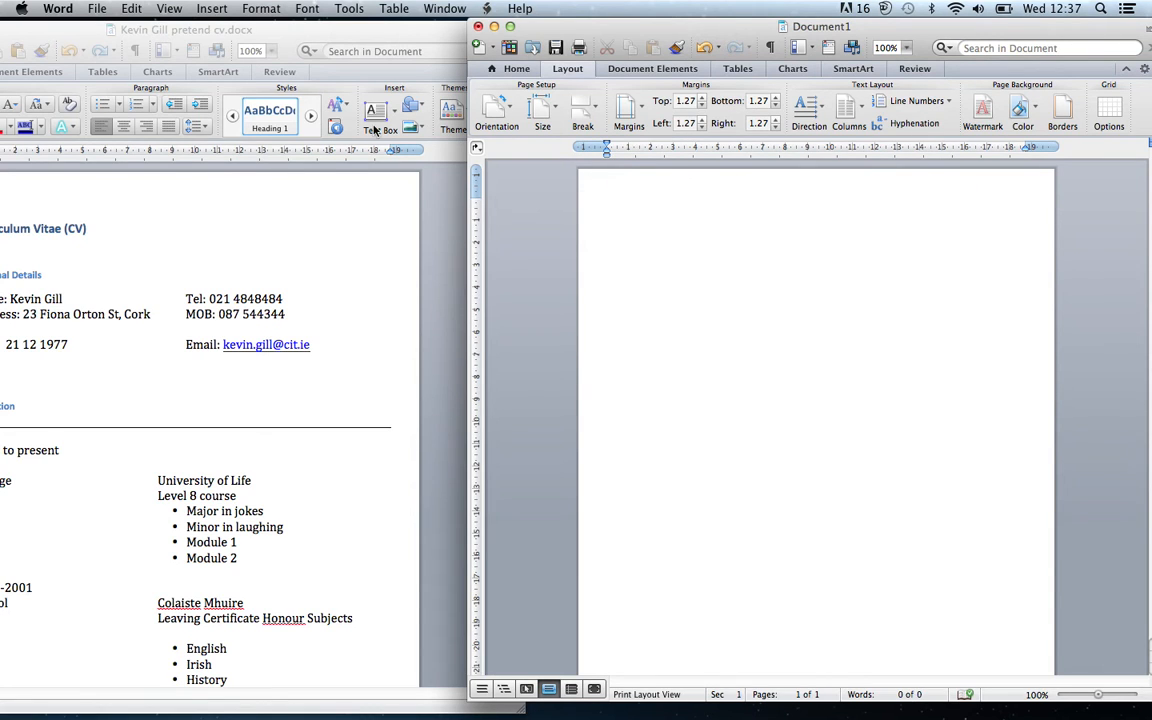
Reposition and narrow the sample CV window so its full page width shows beside the new document.
left_click_drag(398, 30, 554, 30)
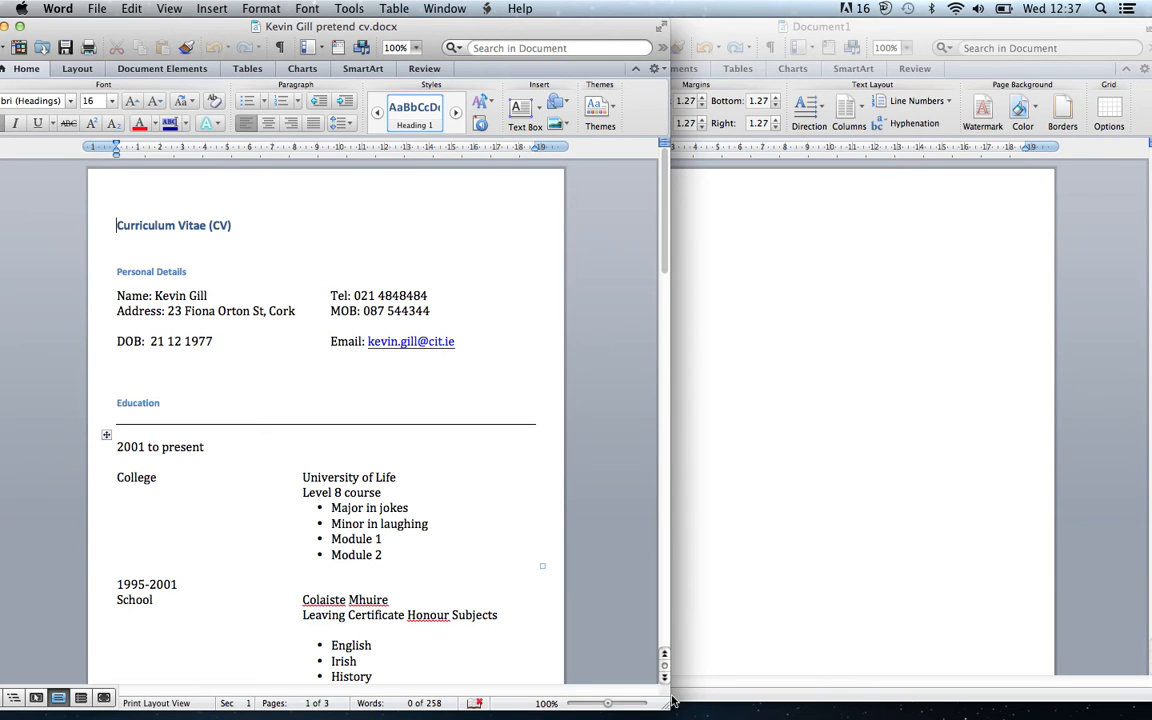
left_click_drag(672, 703, 522, 681)
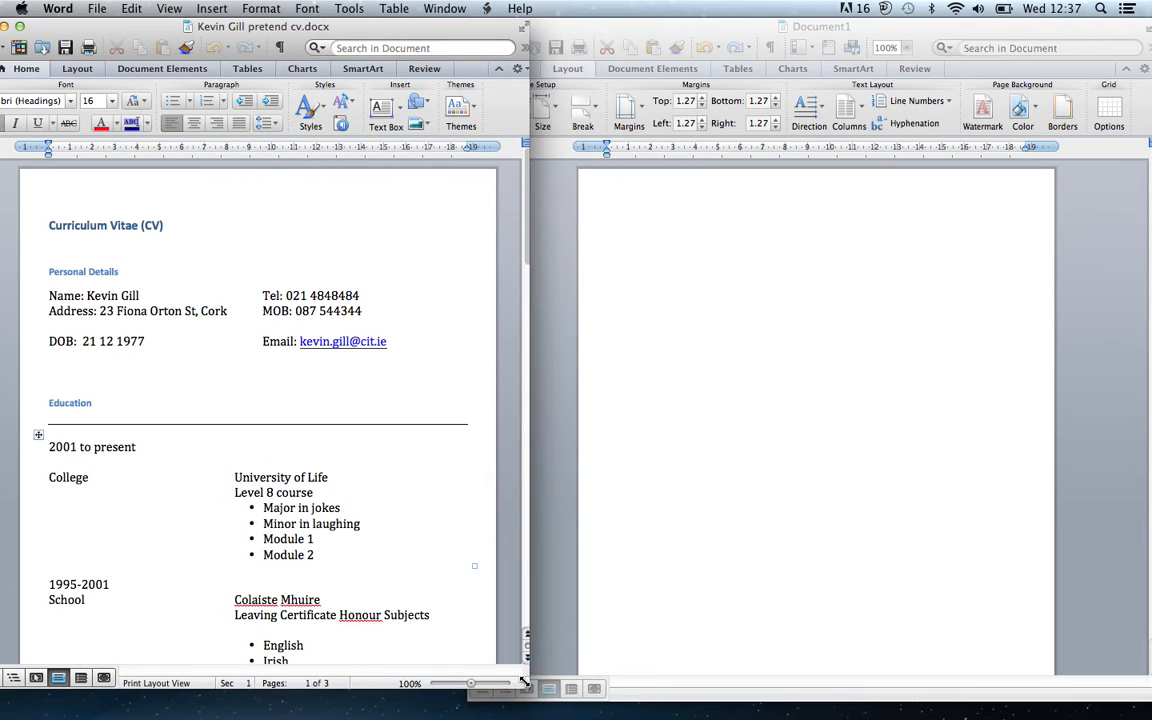
Enter the heading "Curriculum Vitae (CV)" on the first line of the new document, correcting its typos.
left_click(630, 243)
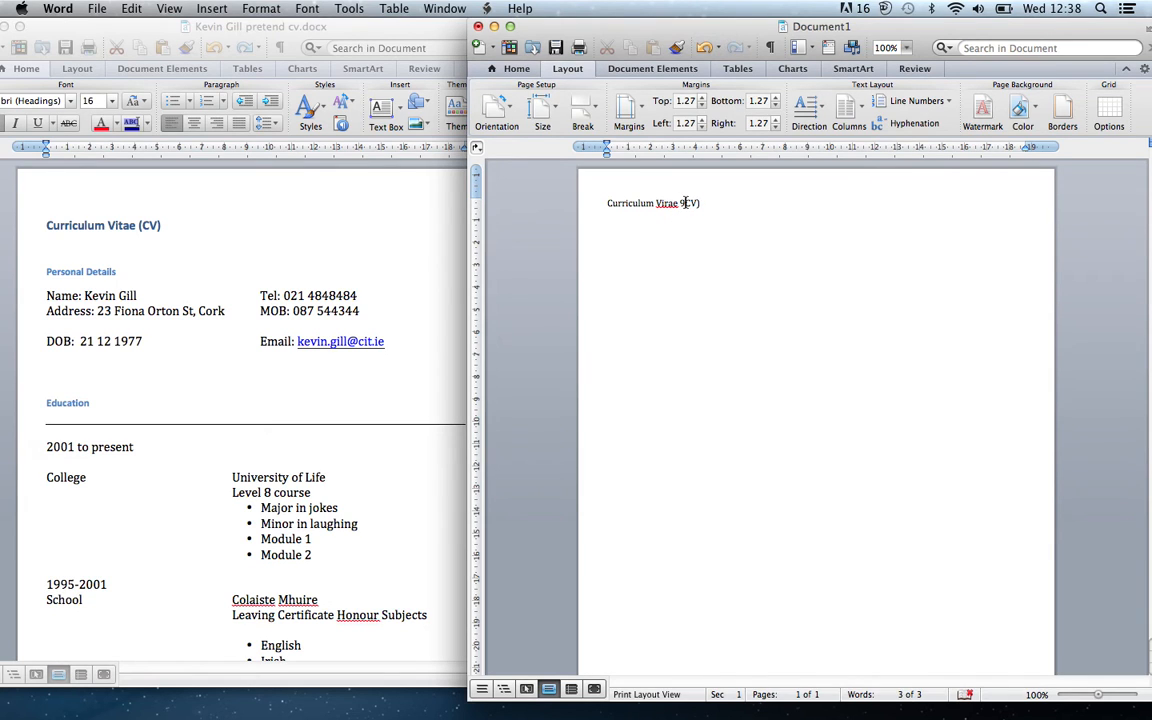
key("BackSpace")
type("(")
left_click(681, 203)
key("BackSpace")
type("tae")
left_click(706, 204)
Make the "Curriculum Vitae (CV)" heading bold and set its font size to 16.
left_click_drag(707, 204, 607, 203)
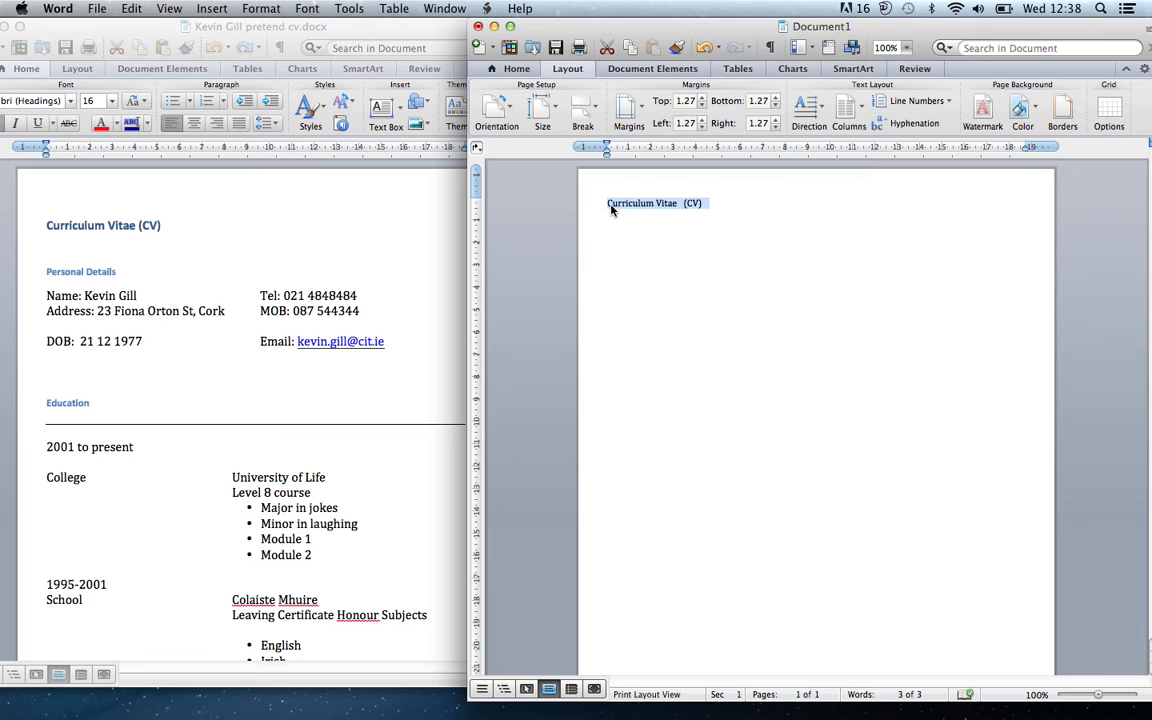
left_click(510, 71)
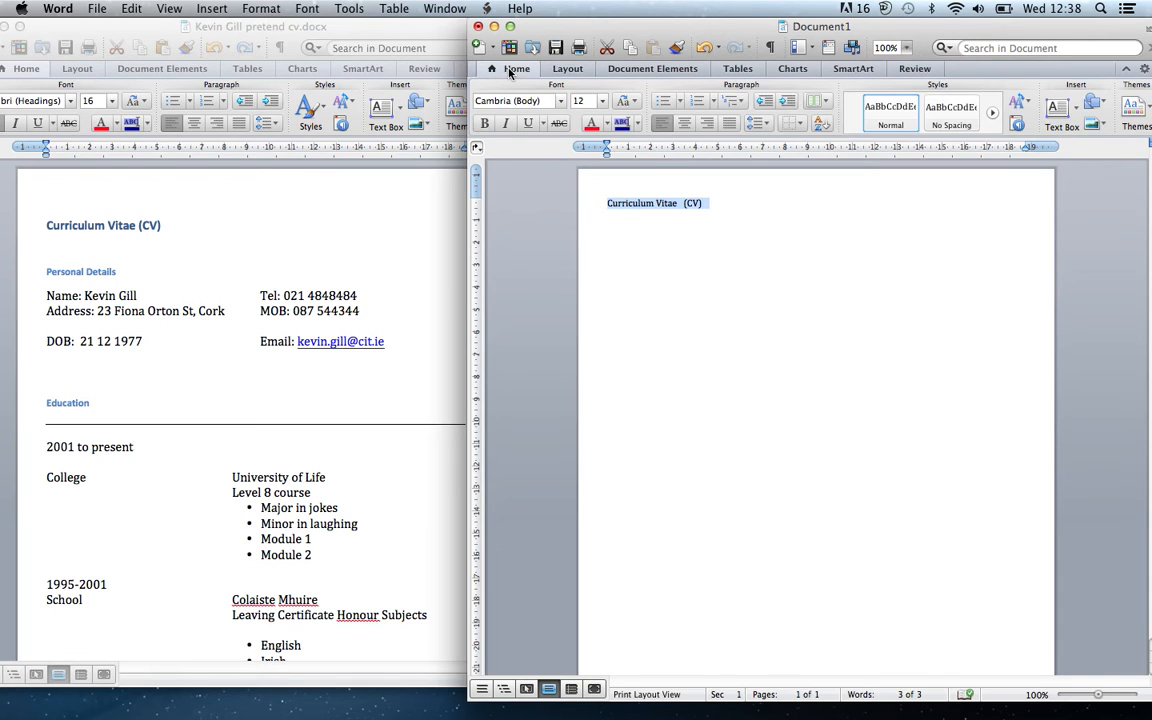
left_click(485, 123)
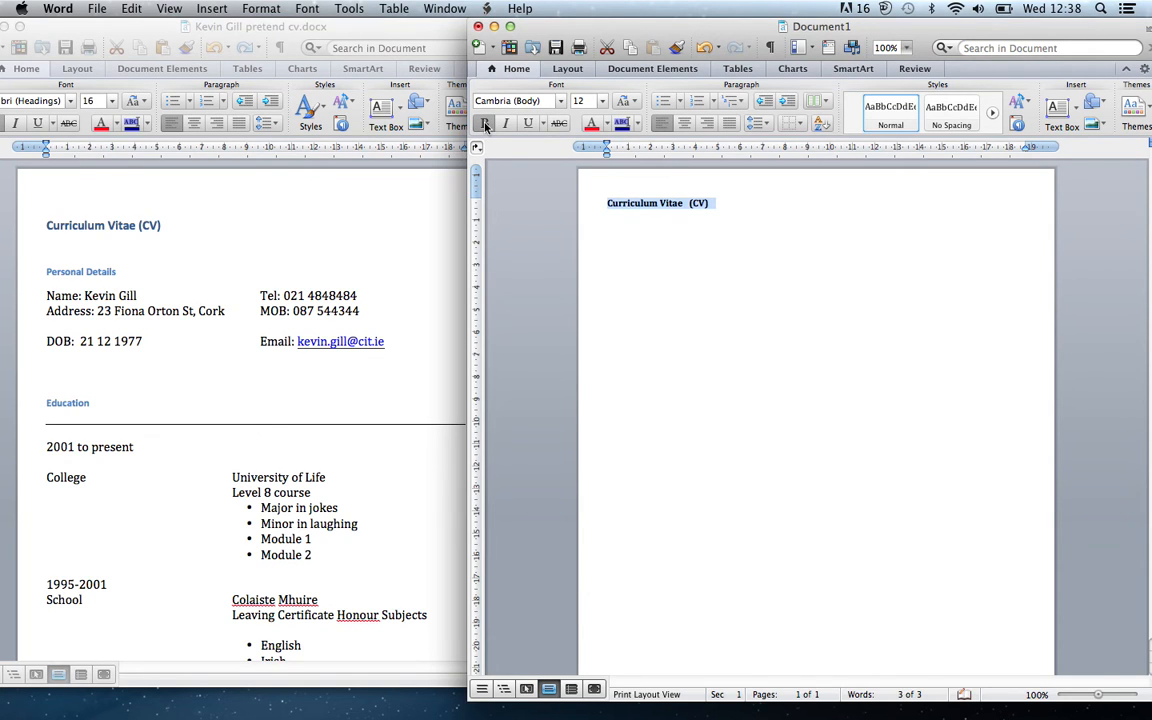
left_click(602, 101)
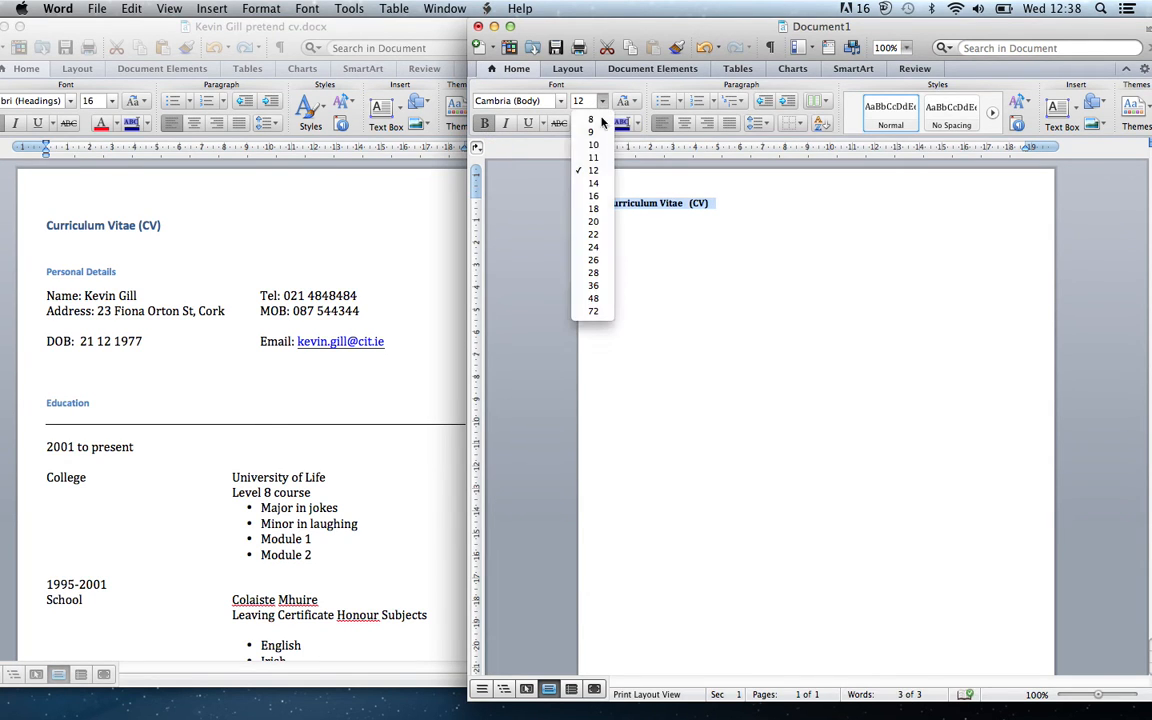
left_click(593, 196)
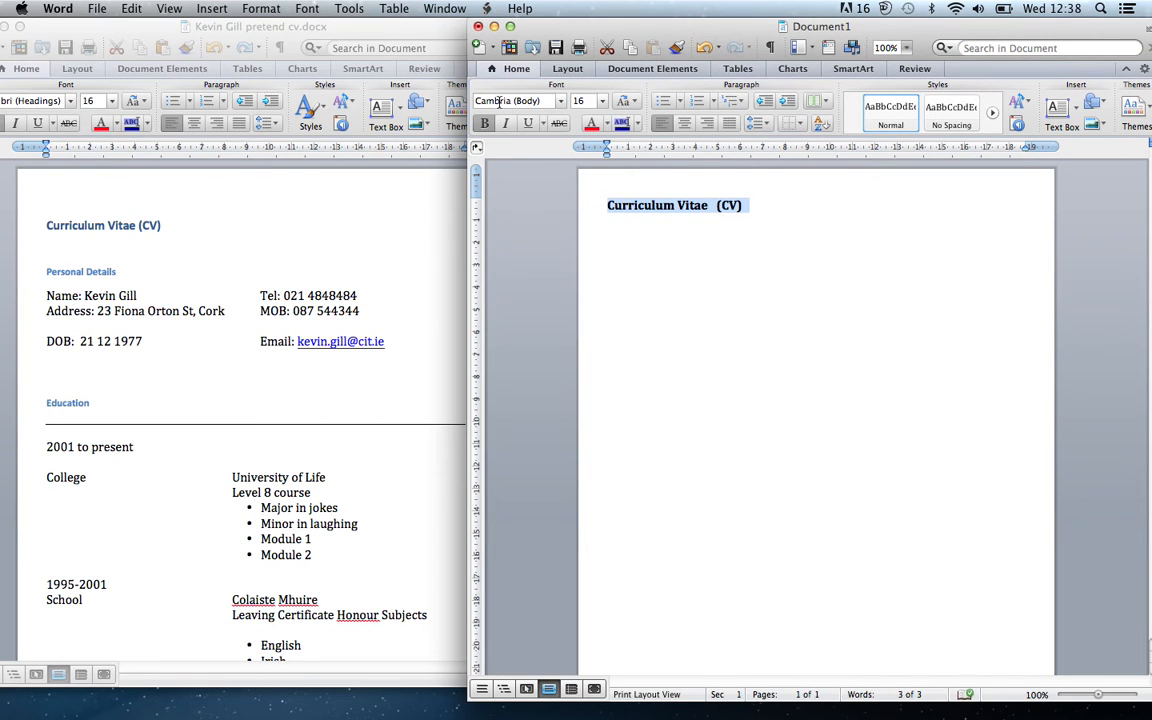
Add blank lines above and below the heading and insert a table with two columns and one row beneath it.
left_click(604, 207)
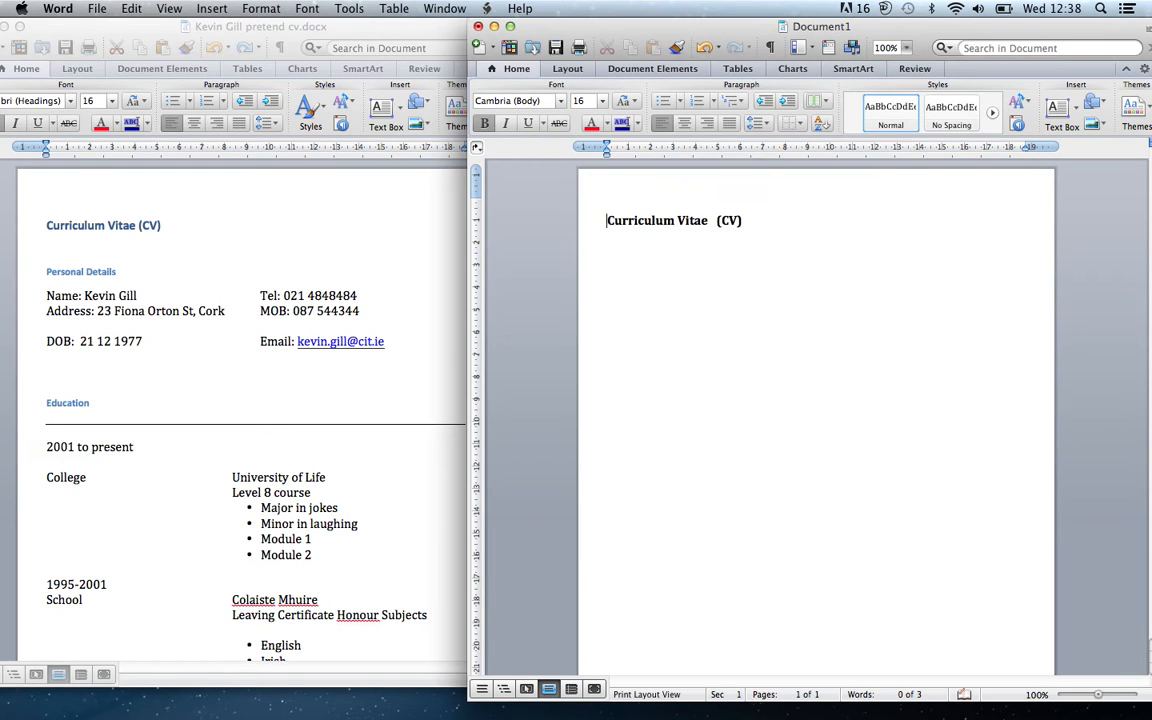
key("Return")
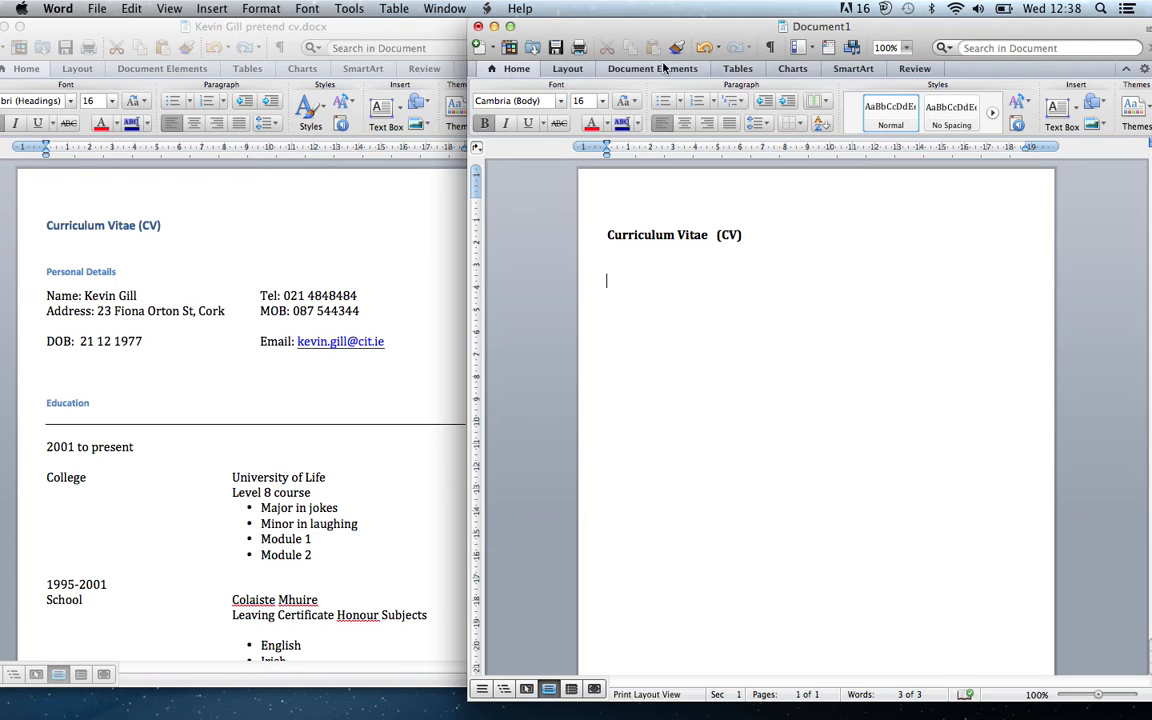
left_click(738, 69)
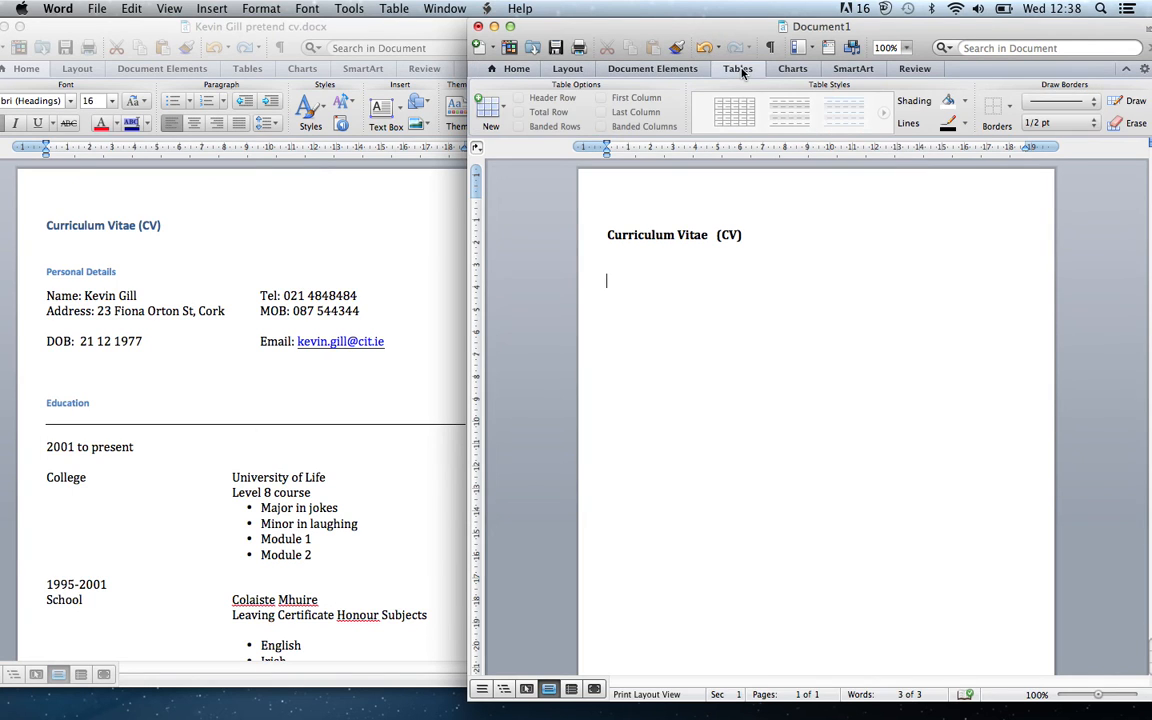
left_click(488, 107)
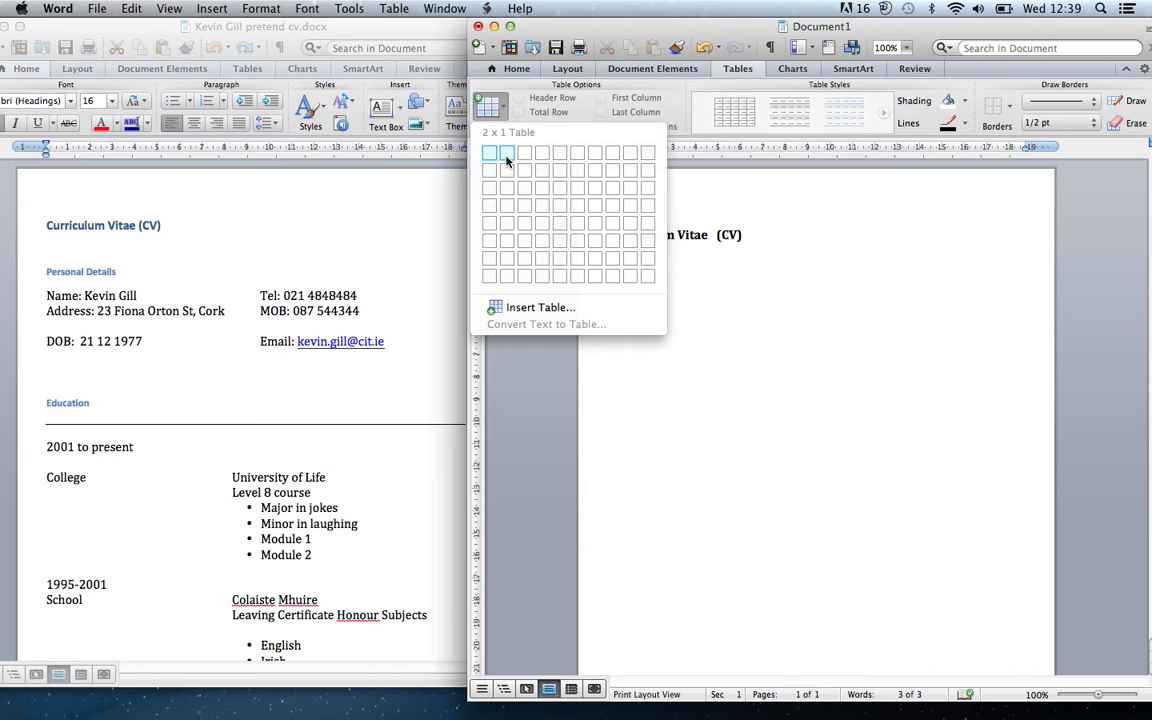
left_click(507, 155)
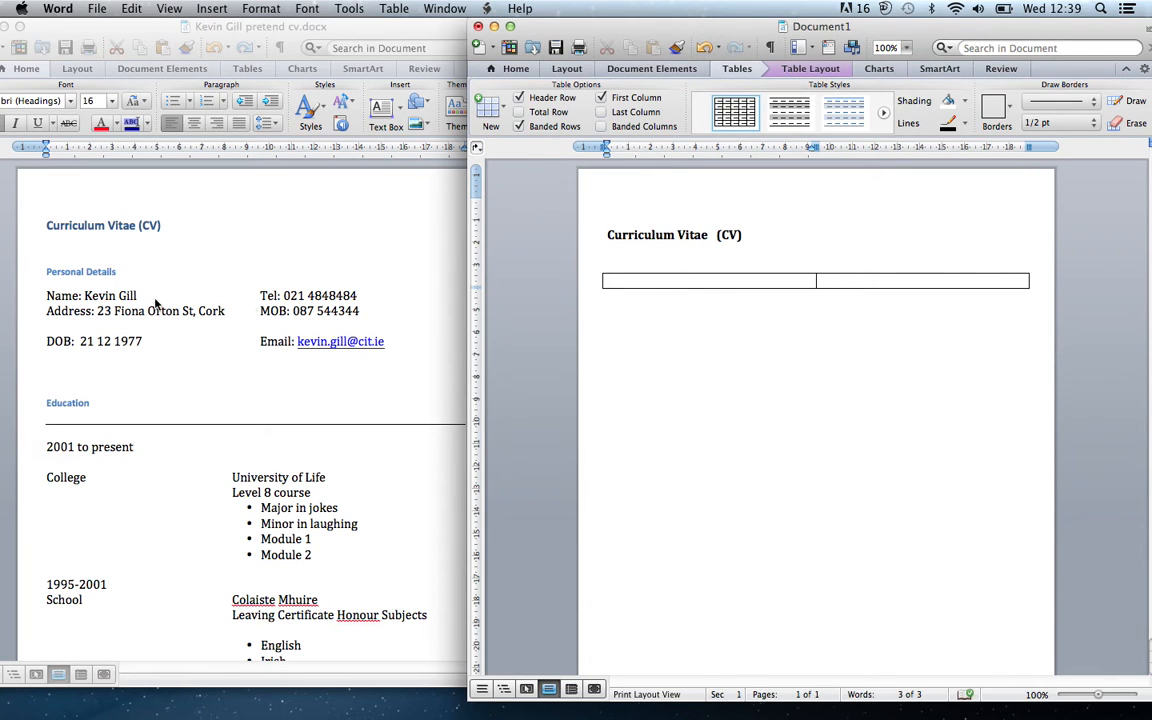
Copy the name, address and date-of-birth lines from the sample CV into the first cell of the new table.
left_click(162, 345)
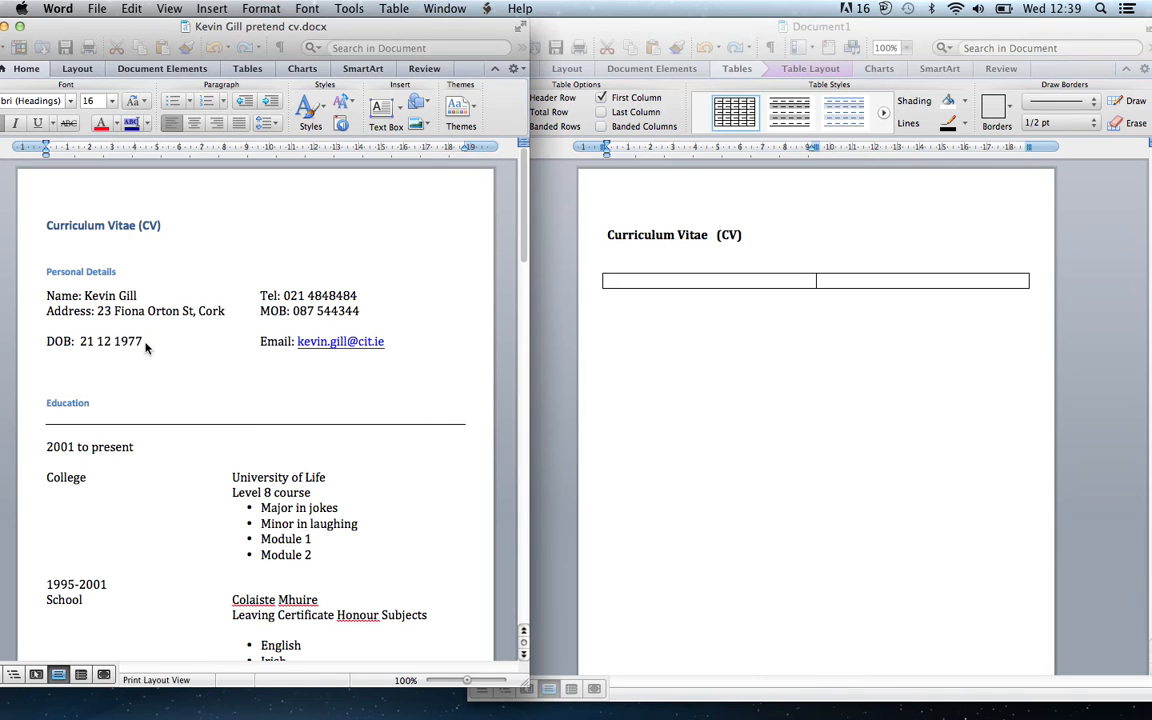
left_click_drag(145, 347, 121, 318)
left_click(141, 342)
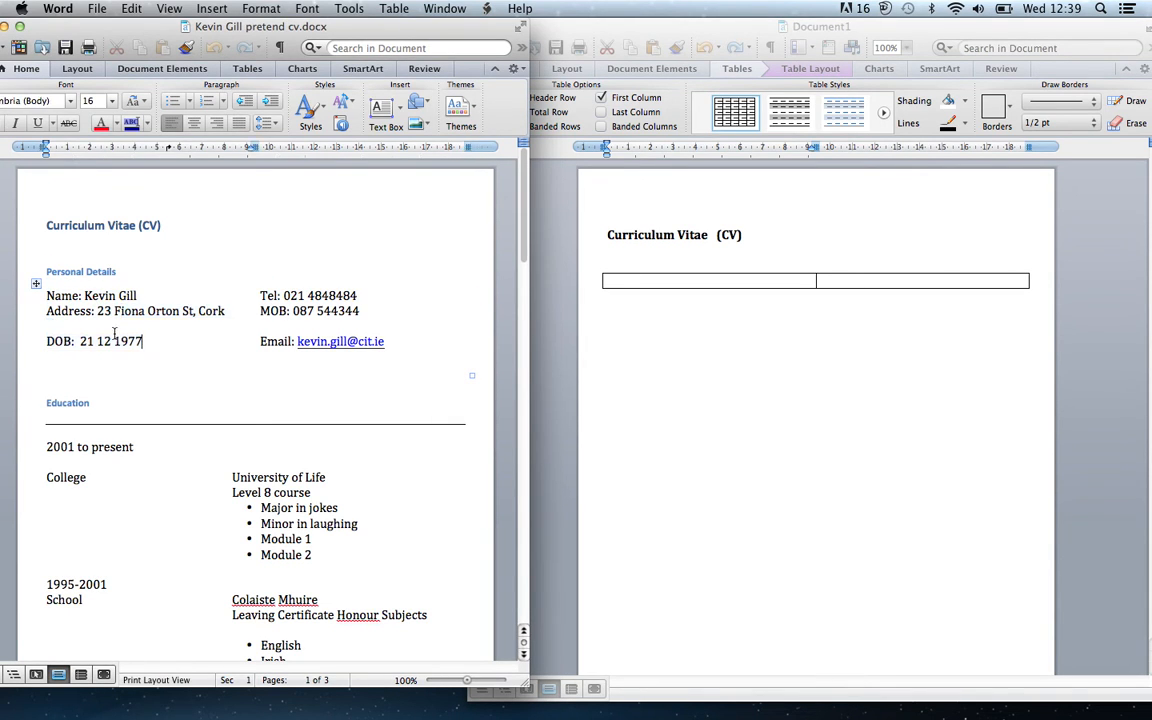
left_click_drag(45, 271, 75, 333)
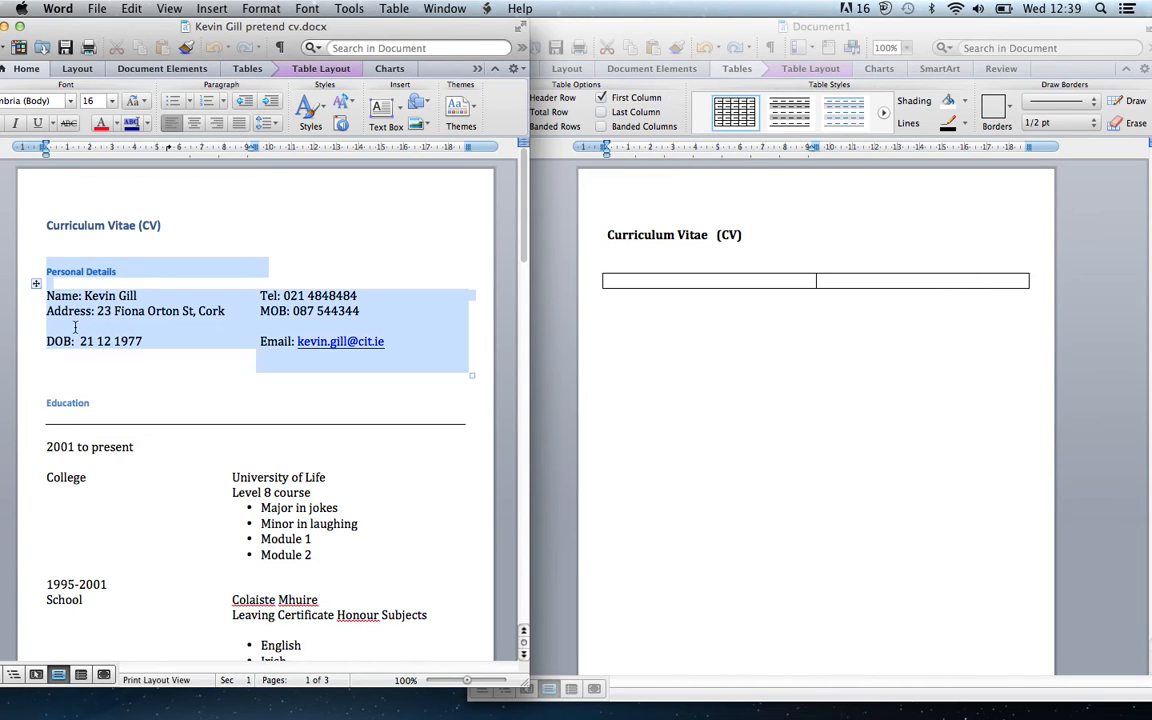
left_click(250, 300)
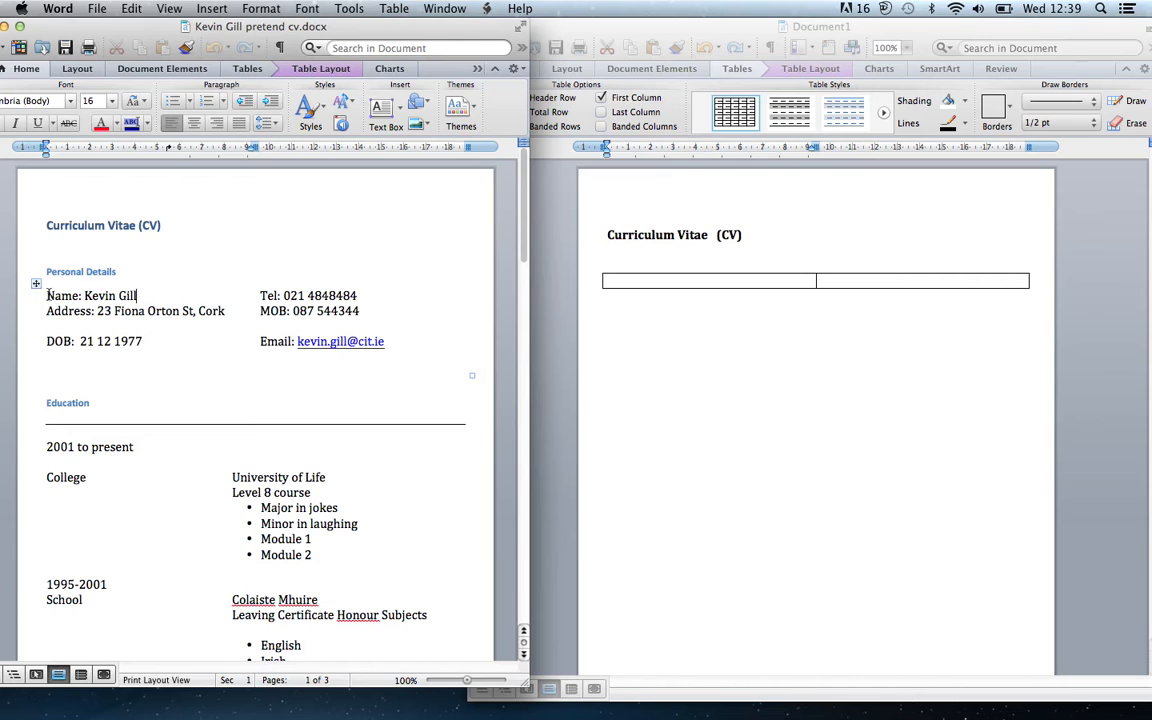
left_click_drag(143, 343, 43, 305)
key("super+c")
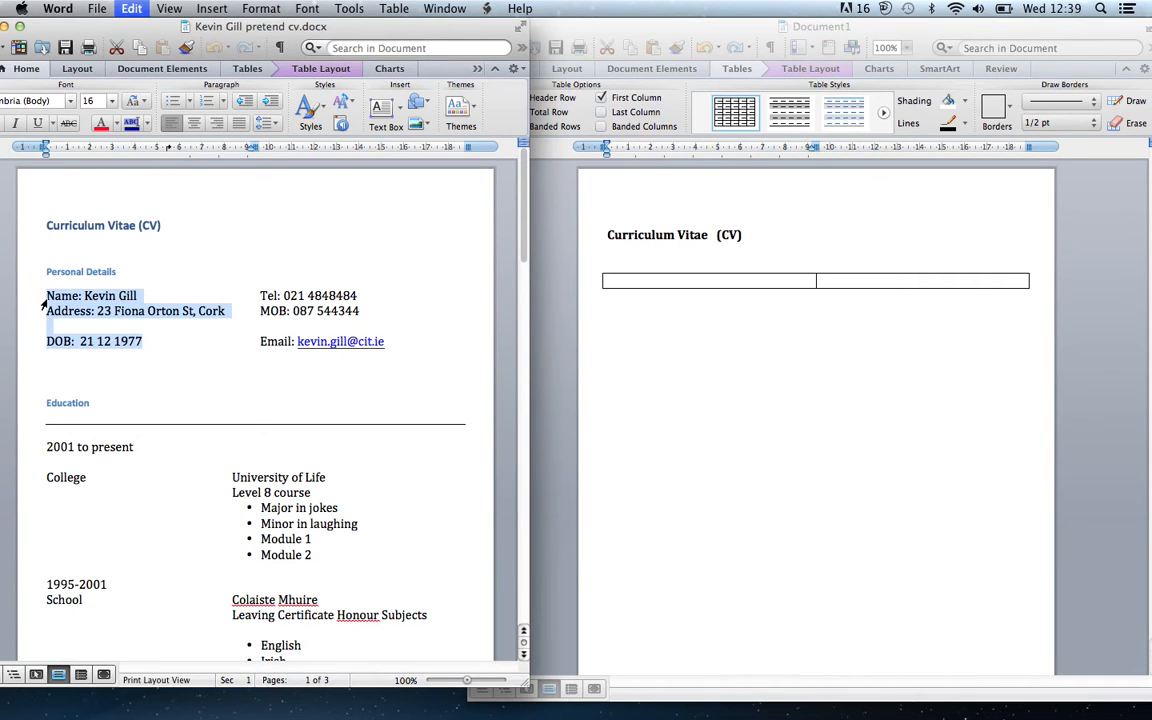
left_click(617, 285)
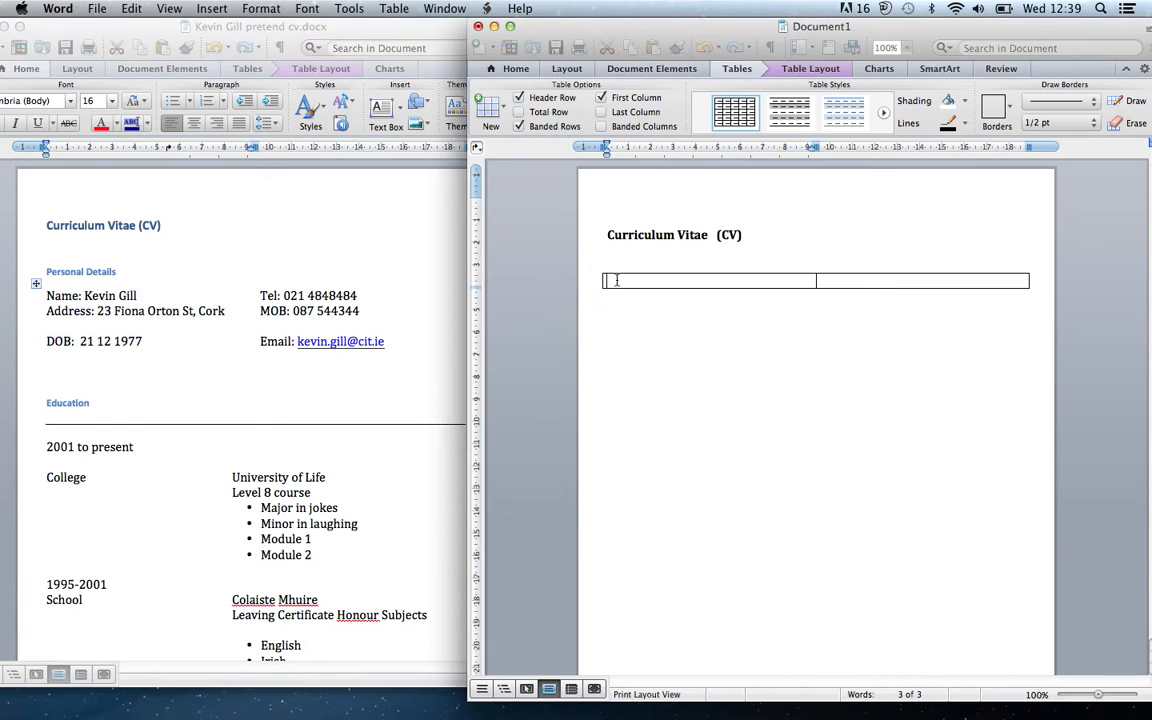
key("super+v")
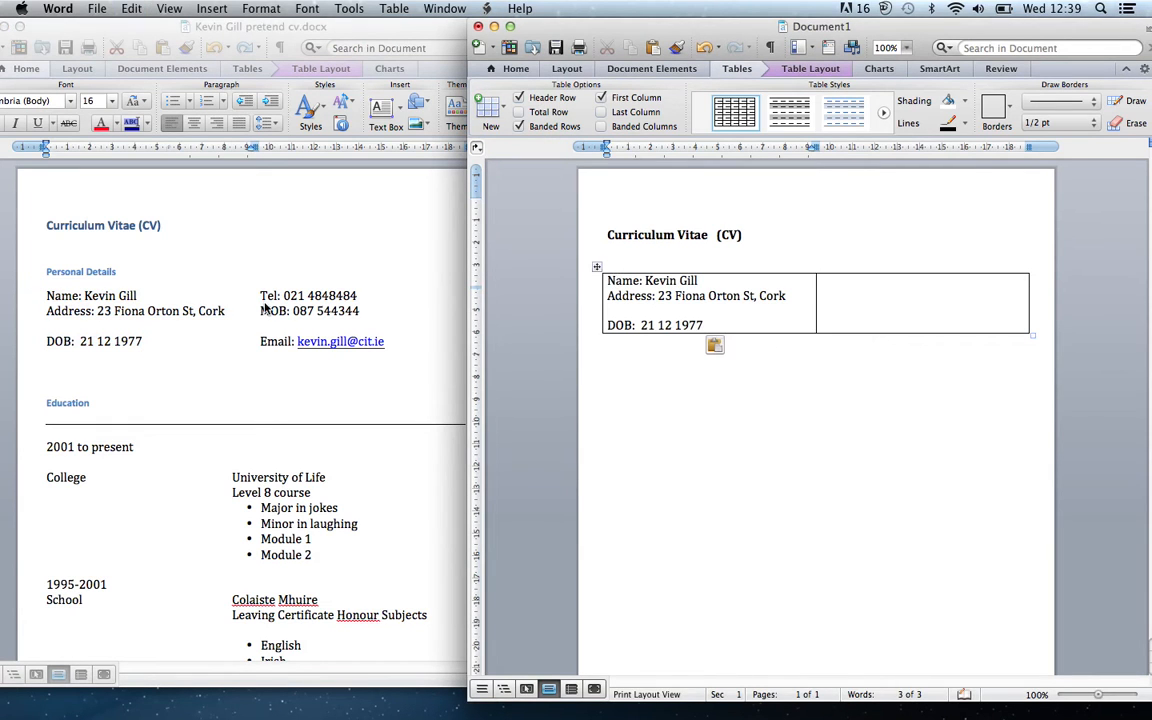
Copy the telephone, mobile and email lines from the sample CV into the second cell of the new document's table.
left_click(390, 344)
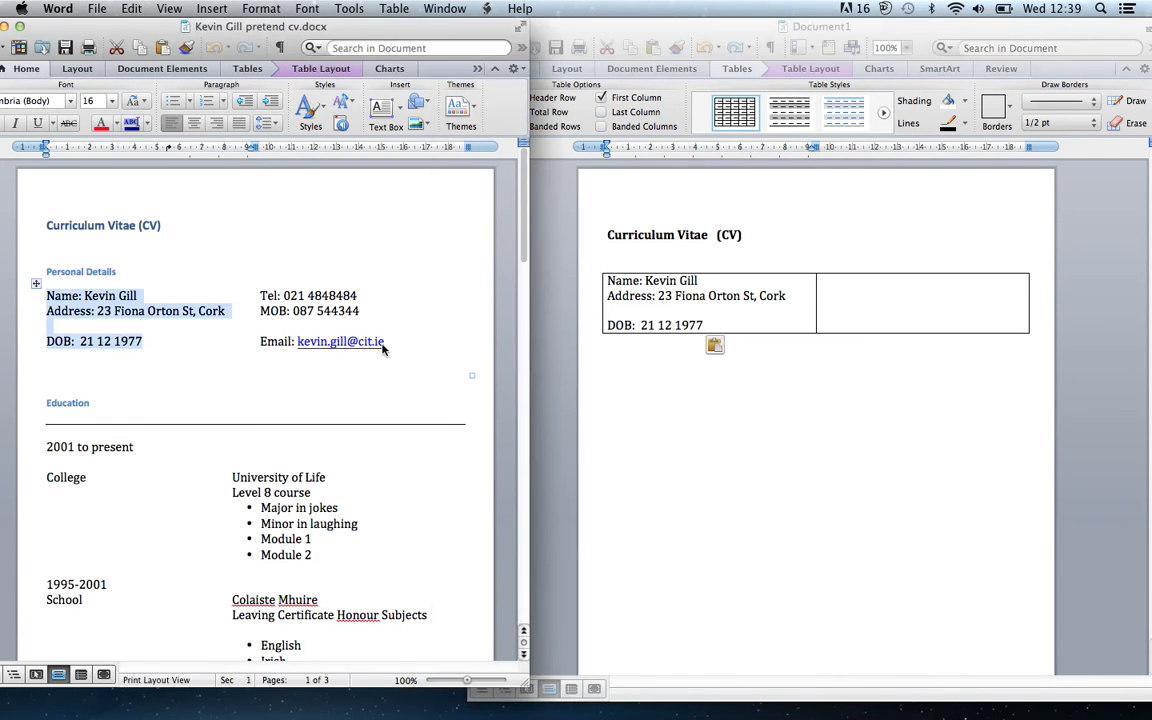
left_click(384, 345)
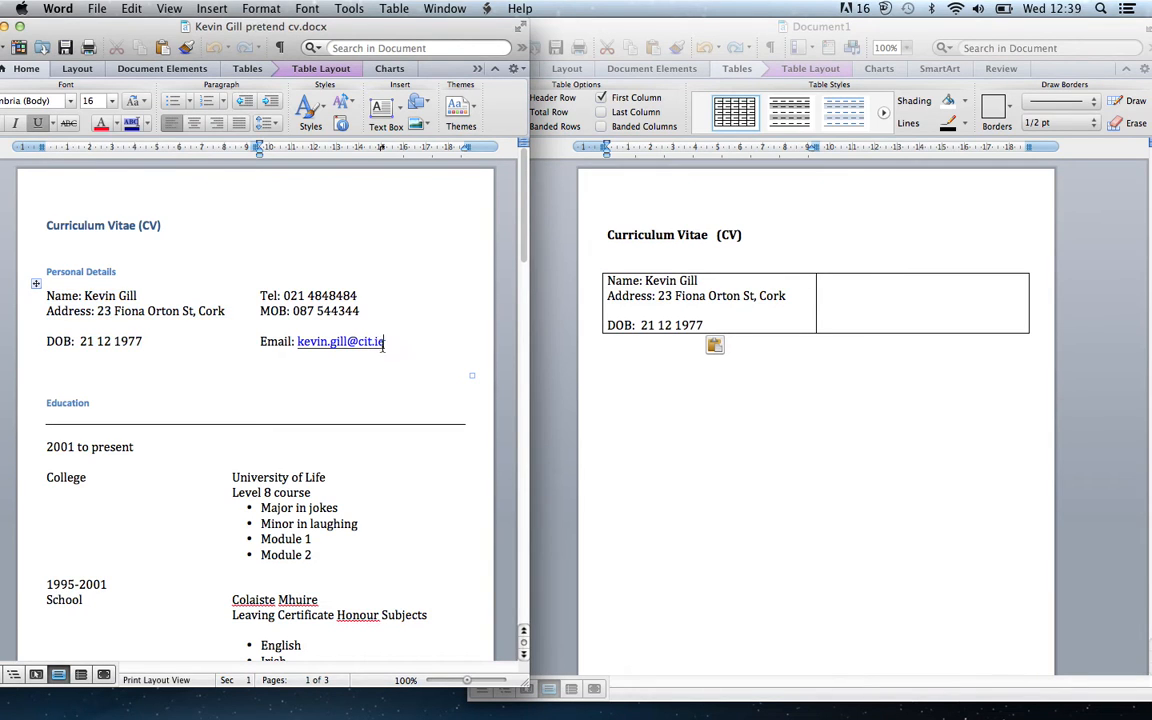
left_click_drag(384, 344, 260, 297)
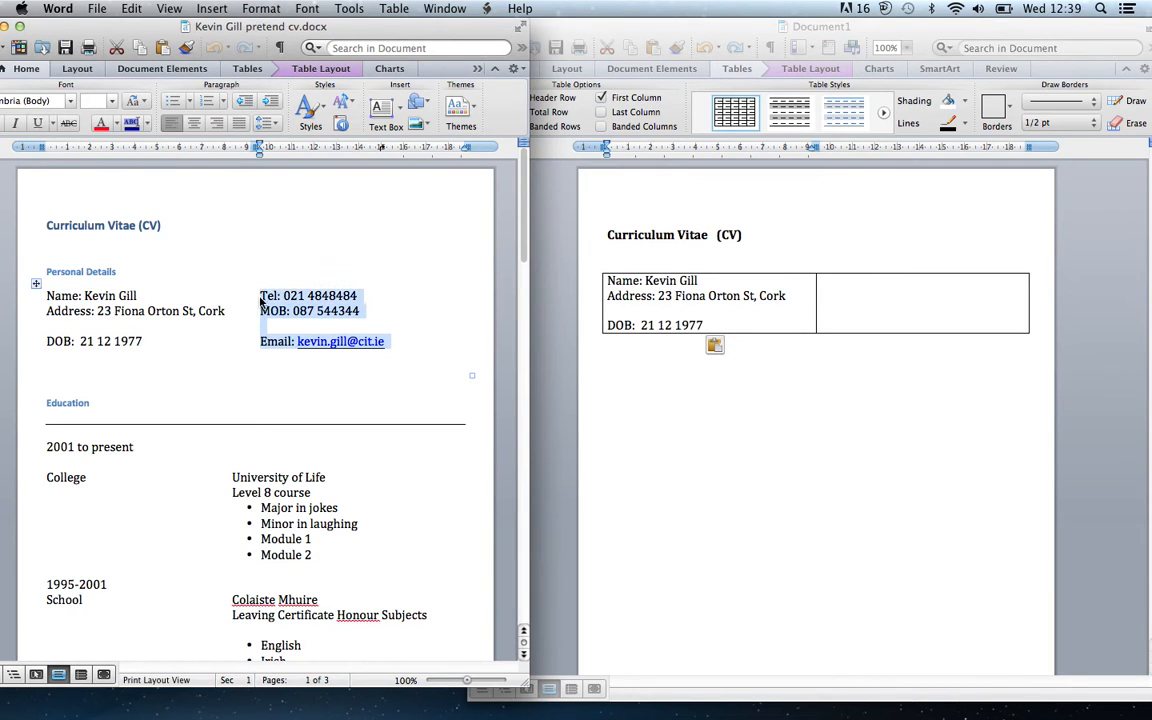
key("super+c")
left_click(846, 295)
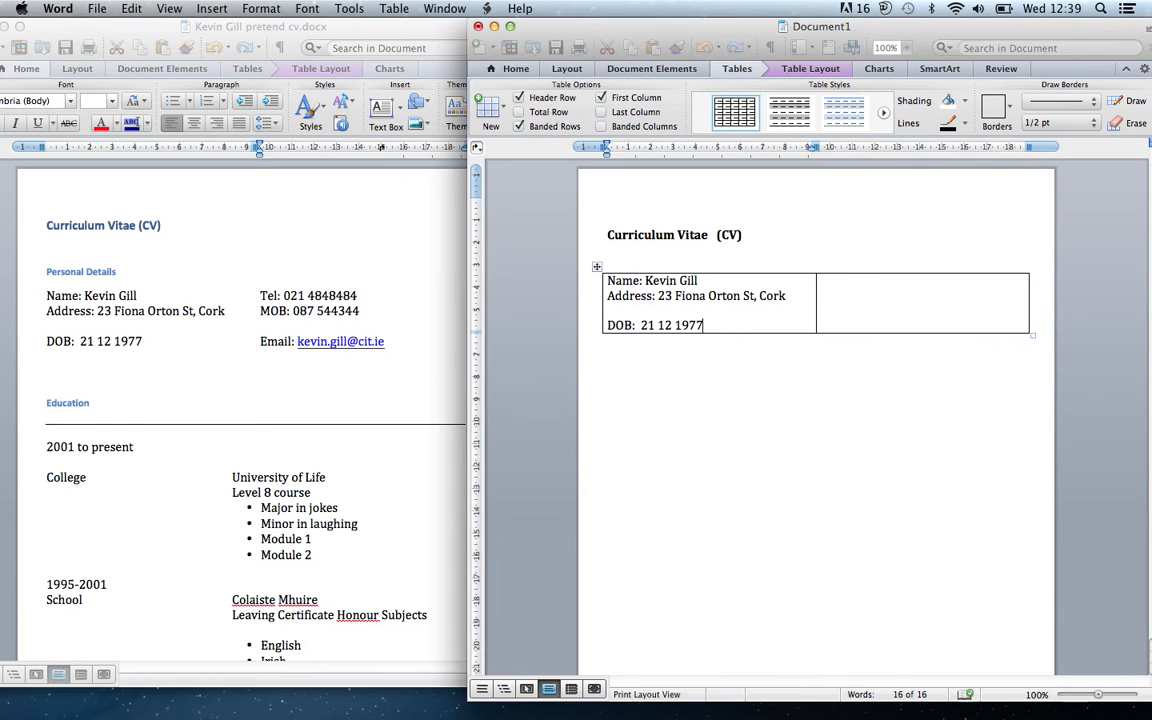
key("super+v")
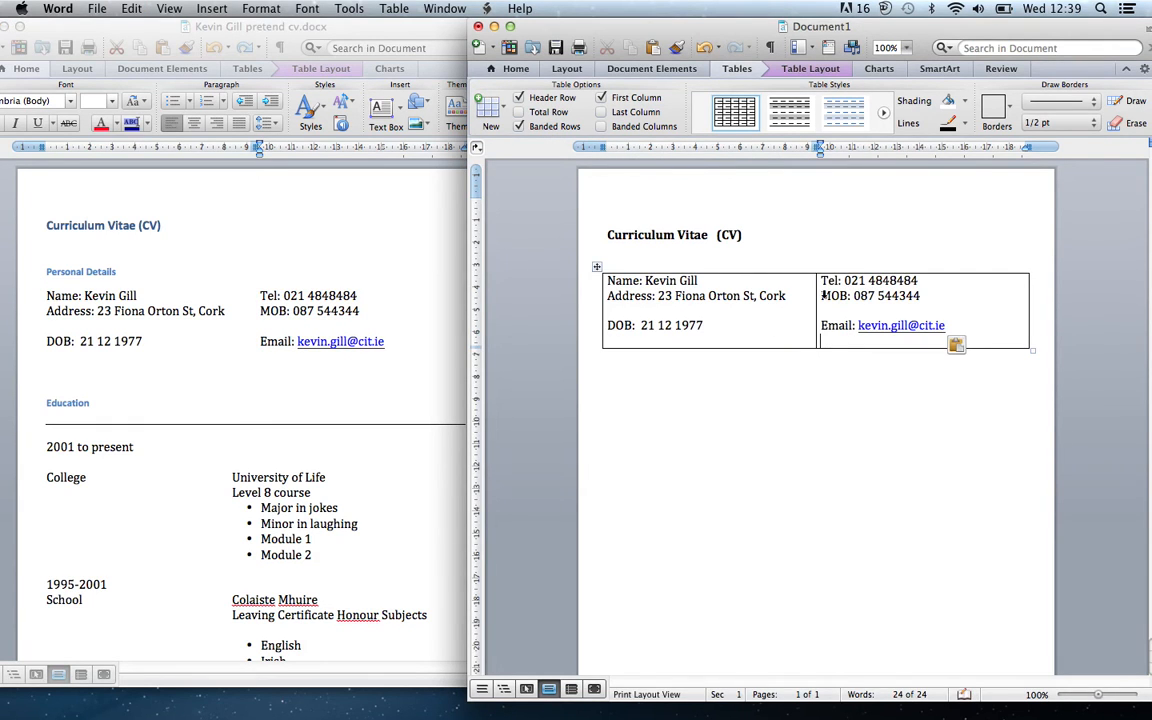
Add the heading "Personal Details" above the contact table, followed by a blank line.
left_click(641, 262)
key("Return")
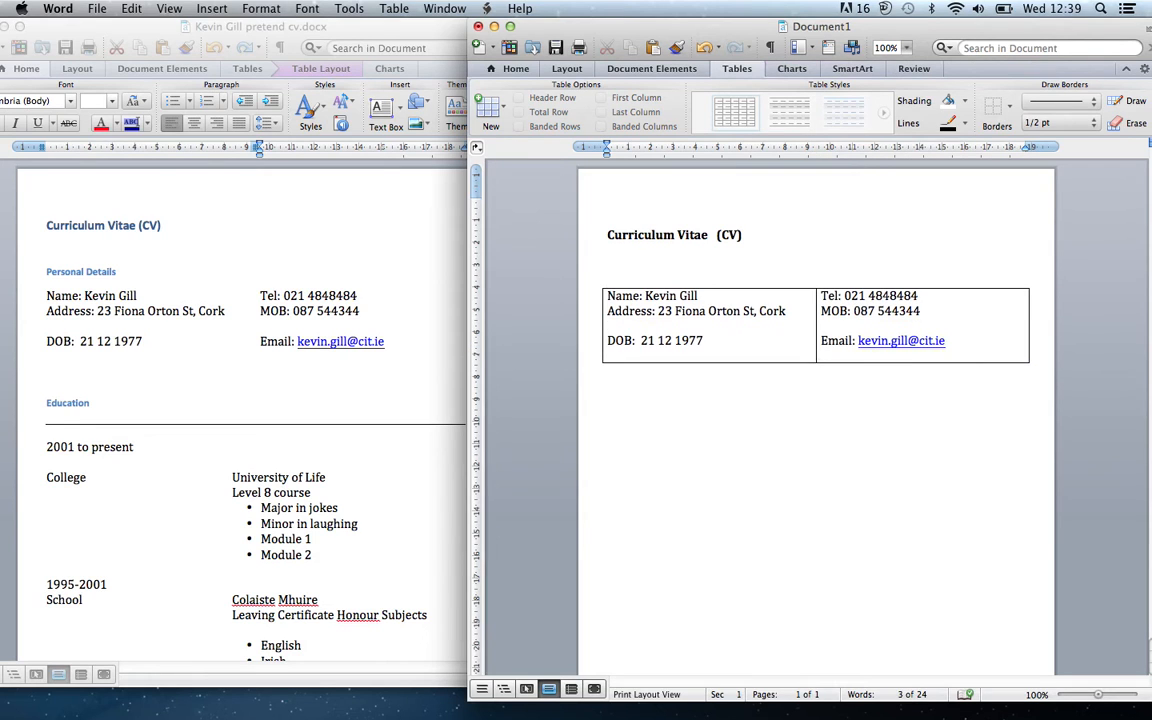
type("Personal Deta")
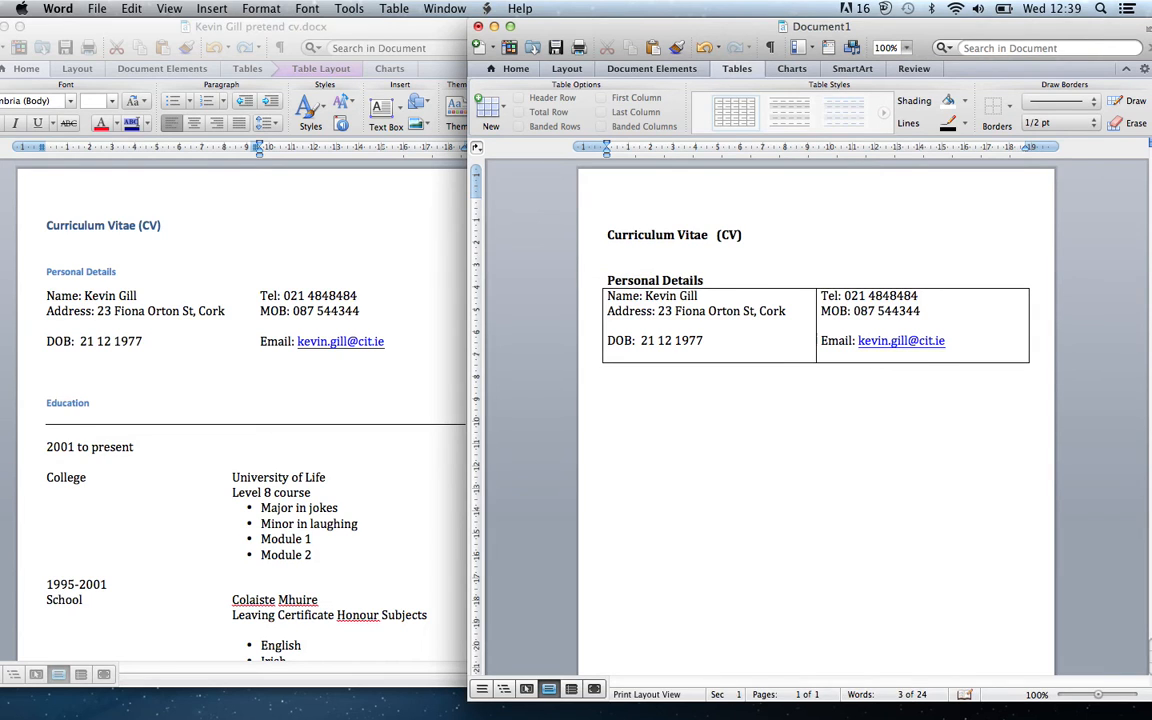
type("ils")
key("Return")
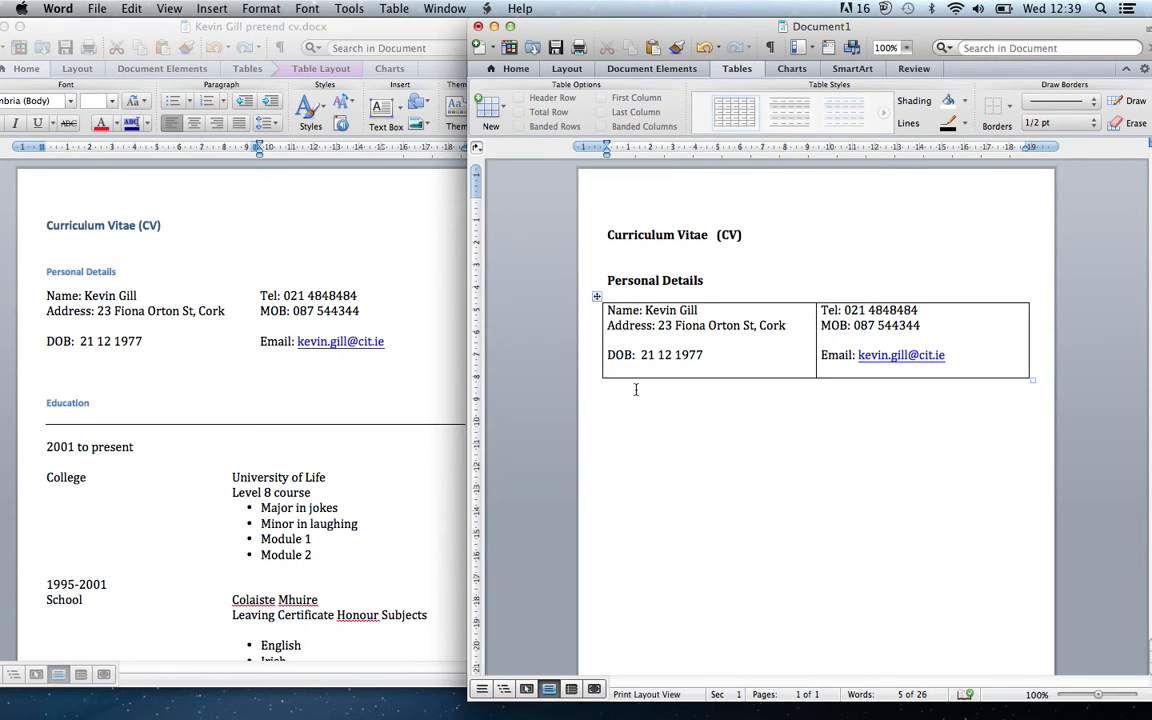
Remove all borders from the personal details table.
left_click(597, 298)
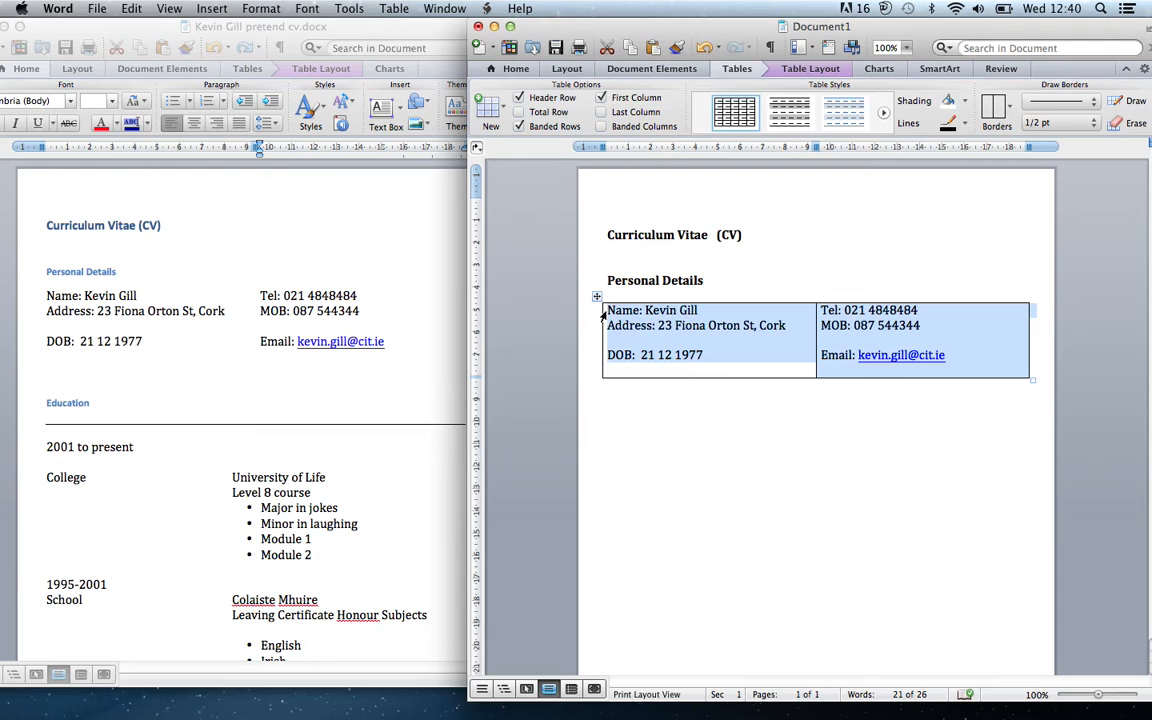
left_click(1011, 113)
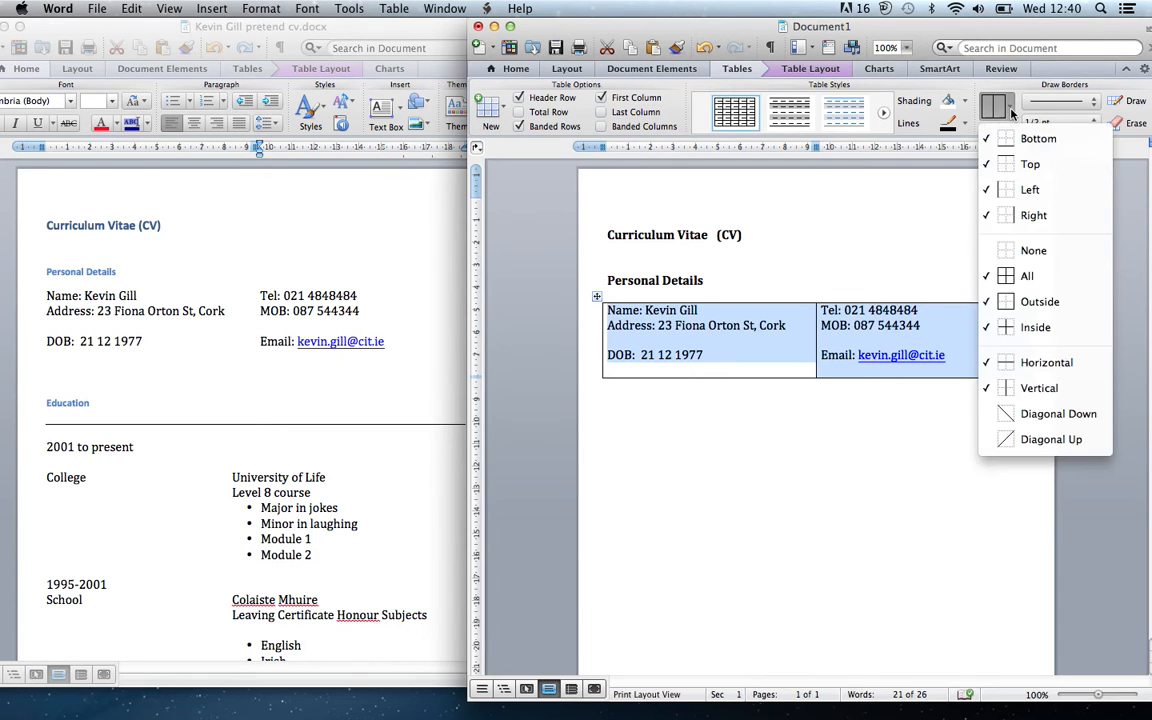
left_click(1000, 247)
Add a blank line beneath the personal details table and draw a top border as a dividing line there.
left_click(789, 399)
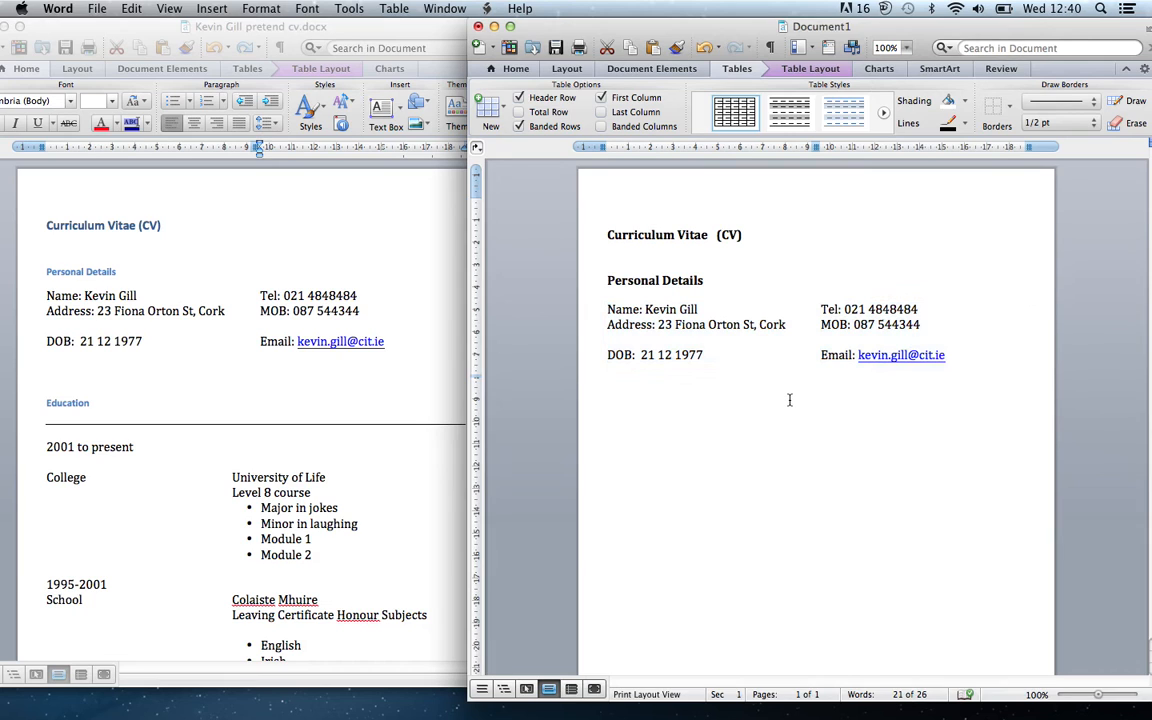
key("Return")
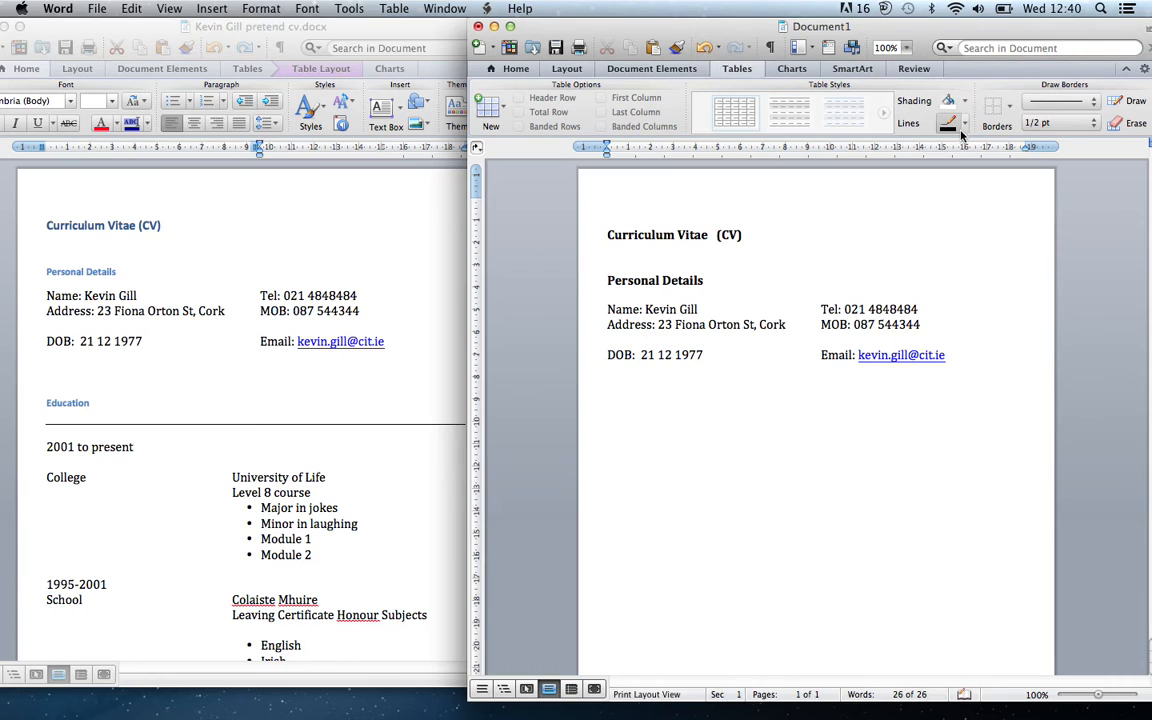
left_click(1010, 113)
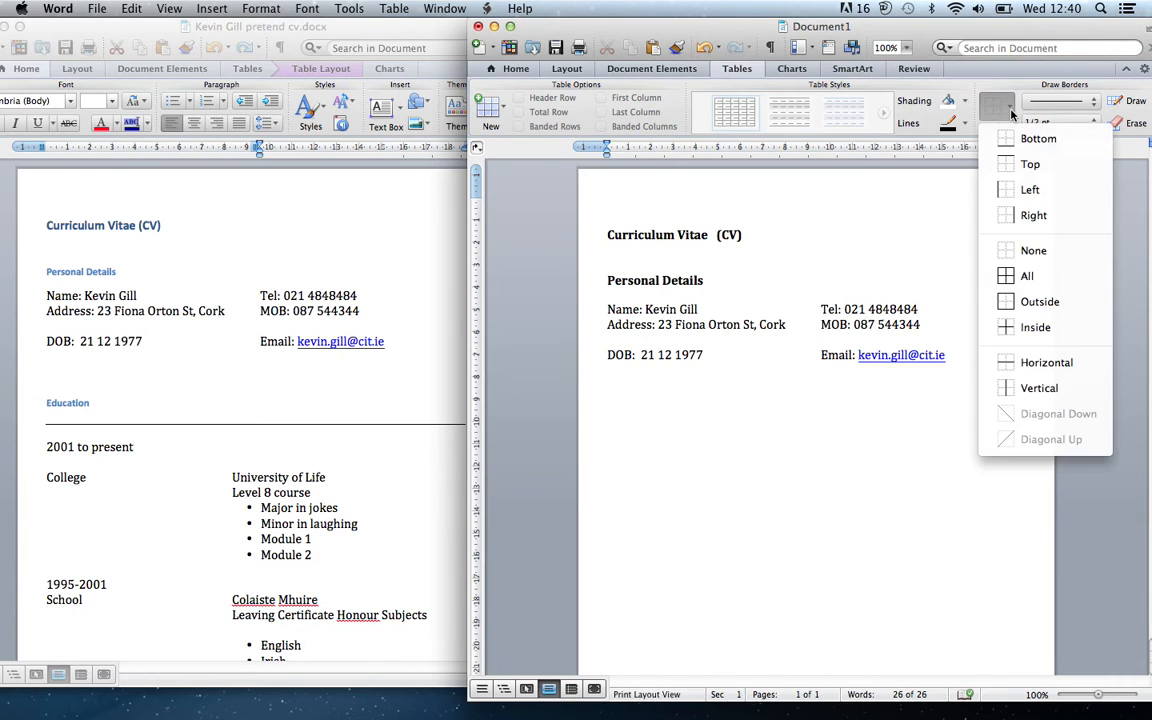
left_click(1008, 167)
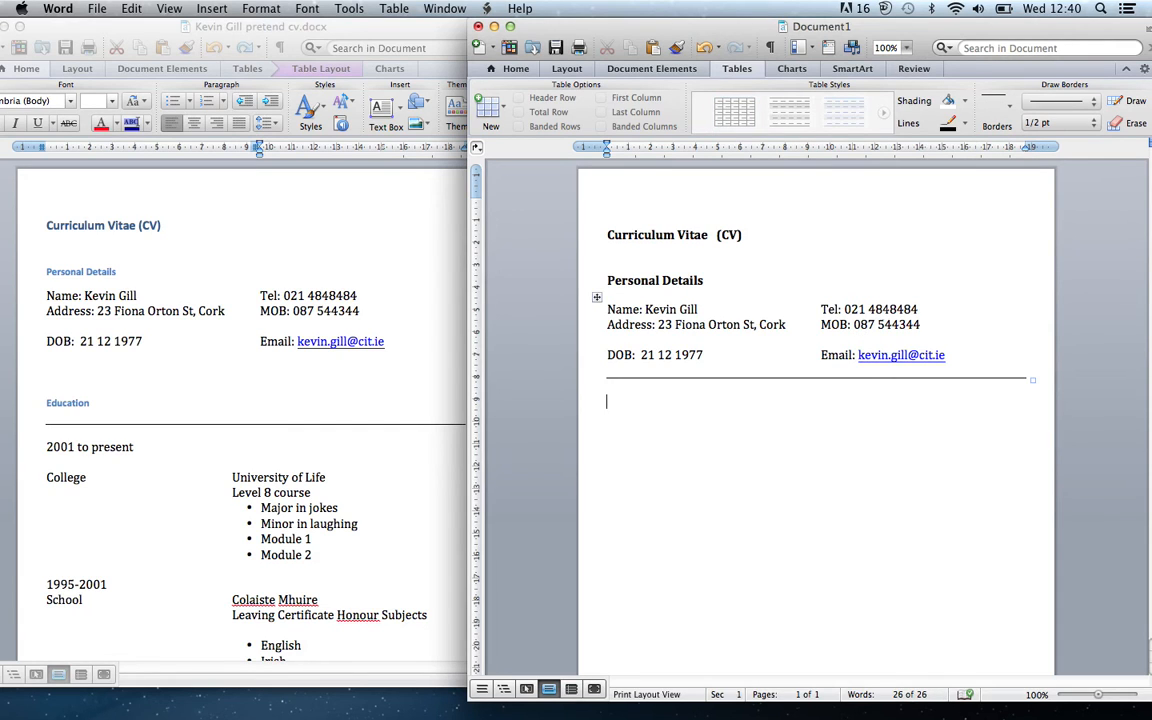
Enter the heading "Education" below the dividing line and insert a table with two columns and one row beneath it.
type("Education")
key("Return")
left_click(505, 110)
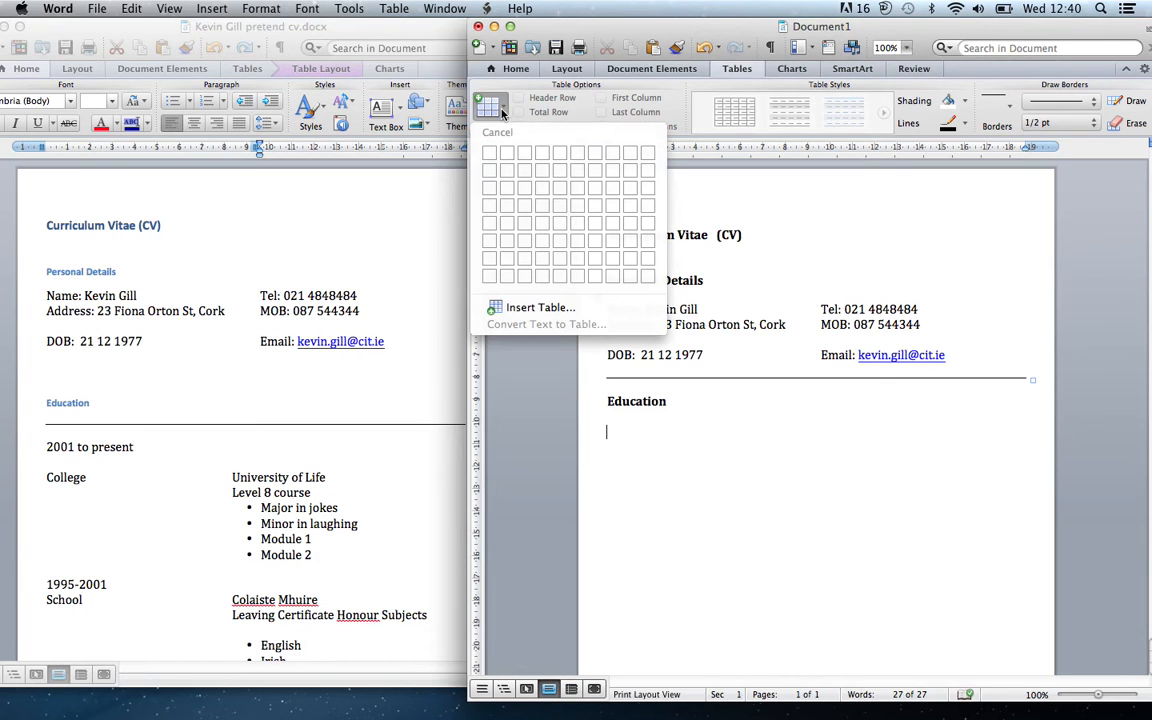
left_click(505, 162)
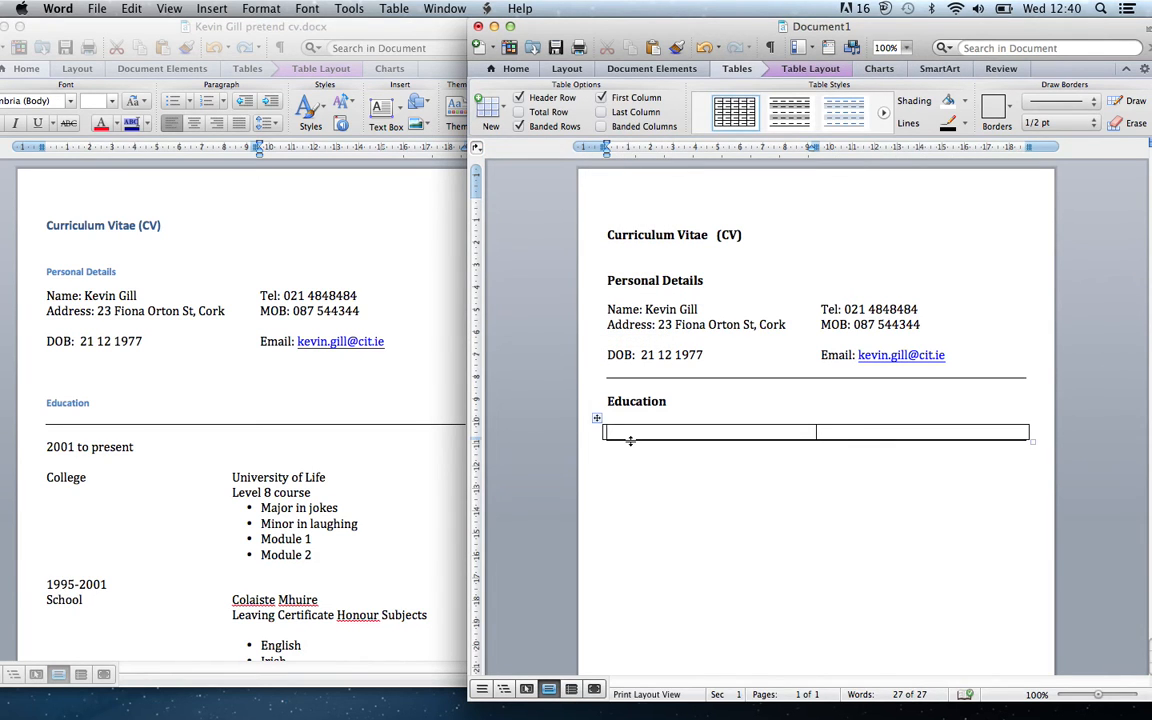
Enter "2011 to Present" and, after a blank line, "College" in the first cell of the education table.
type("2011")
type("to Present")
key("Return")
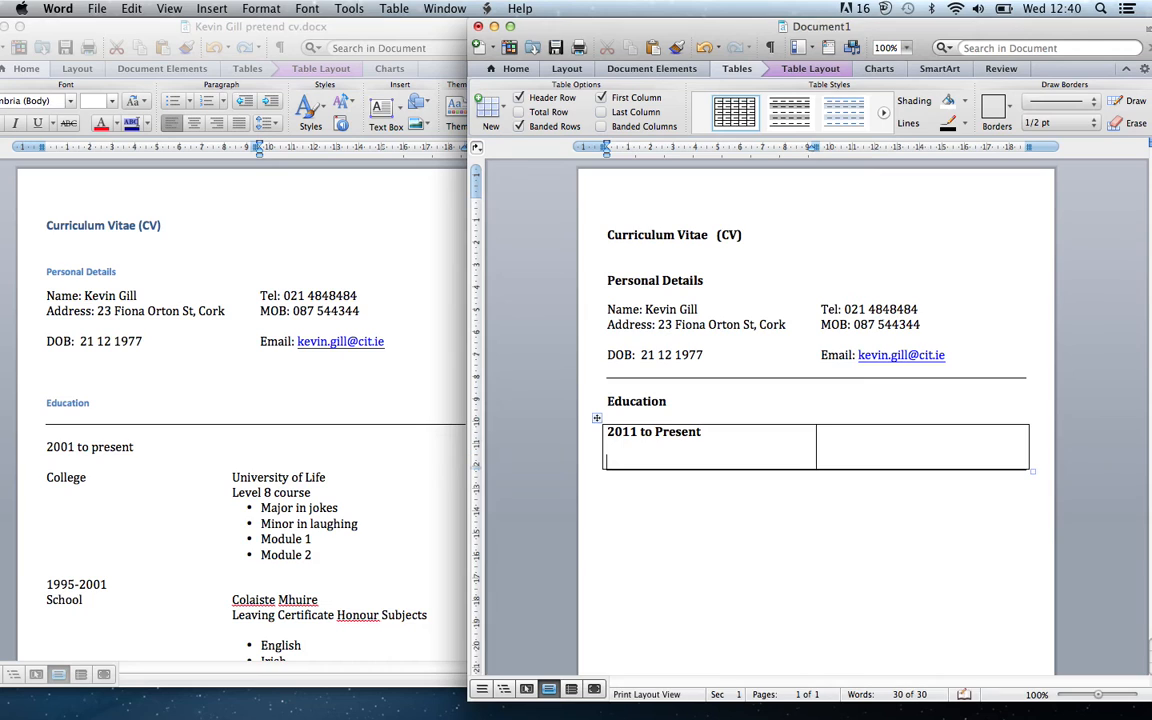
type("College")
key("Return")
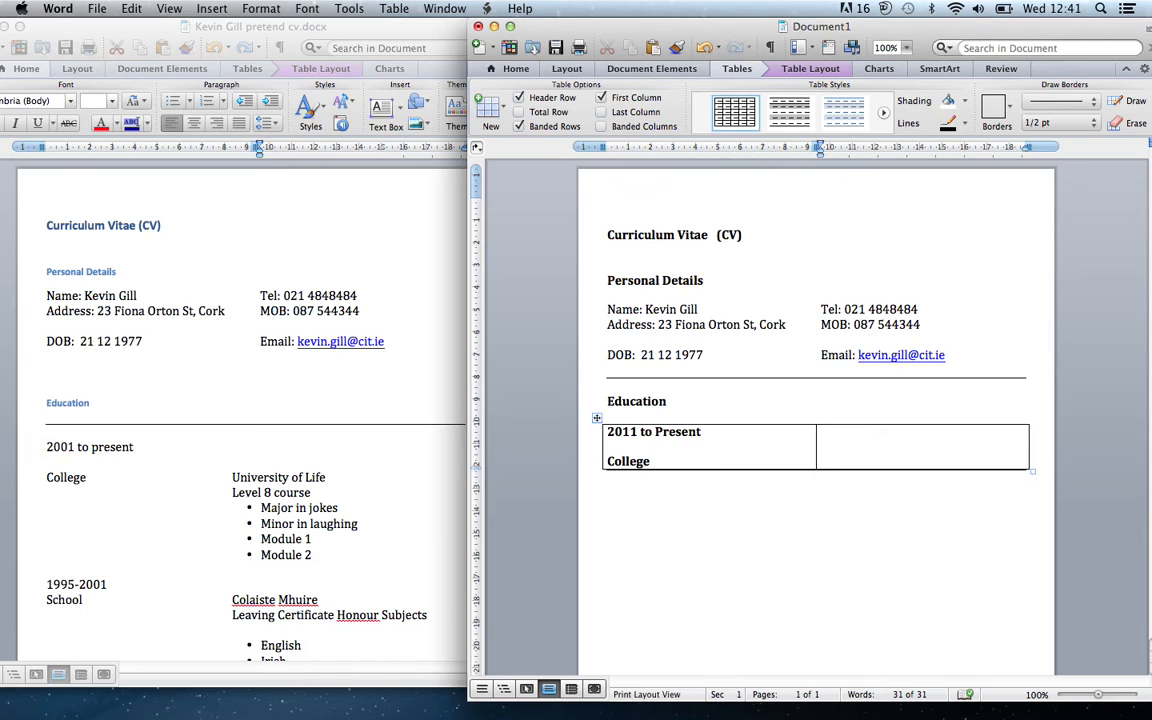
Enter "University of Life" beside "College" in the second cell, with "Level * Course" and blank lines below it.
type("University of Life")
key("Return")
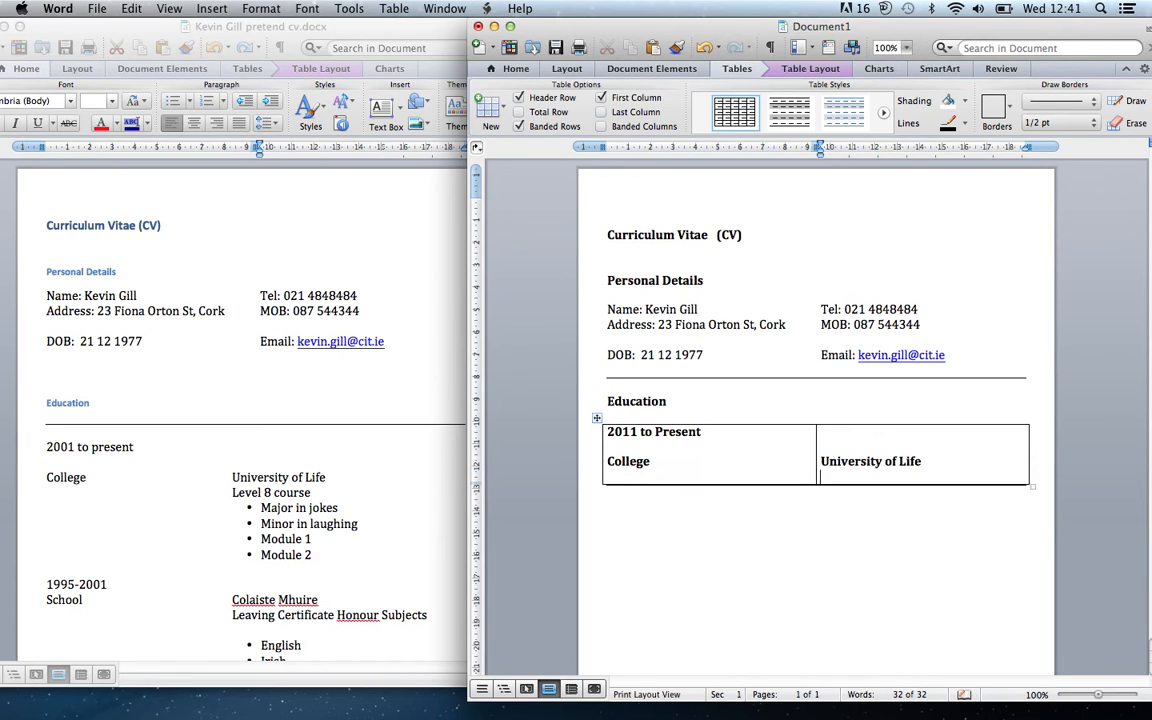
type("LEvel * Course")
key("Return")
key("Return")
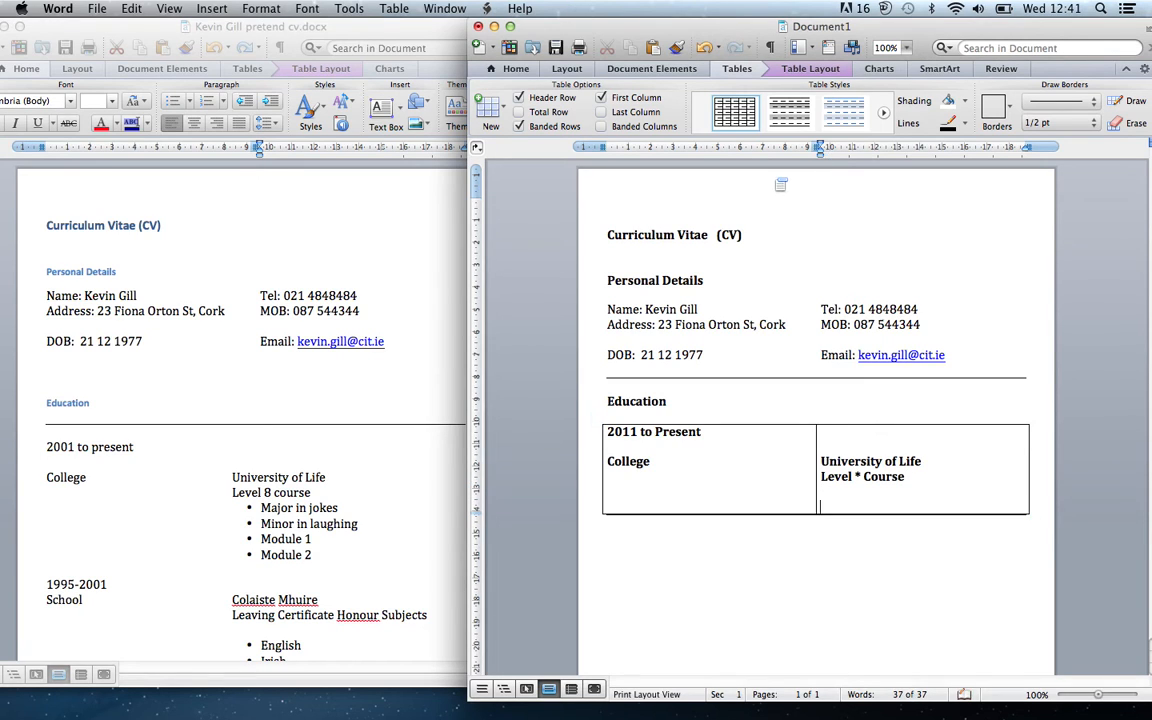
Start a bulleted list with solid round bullets on the last line of the education table's second cell.
left_click(514, 69)
left_click_drag(596, 30, 432, 100)
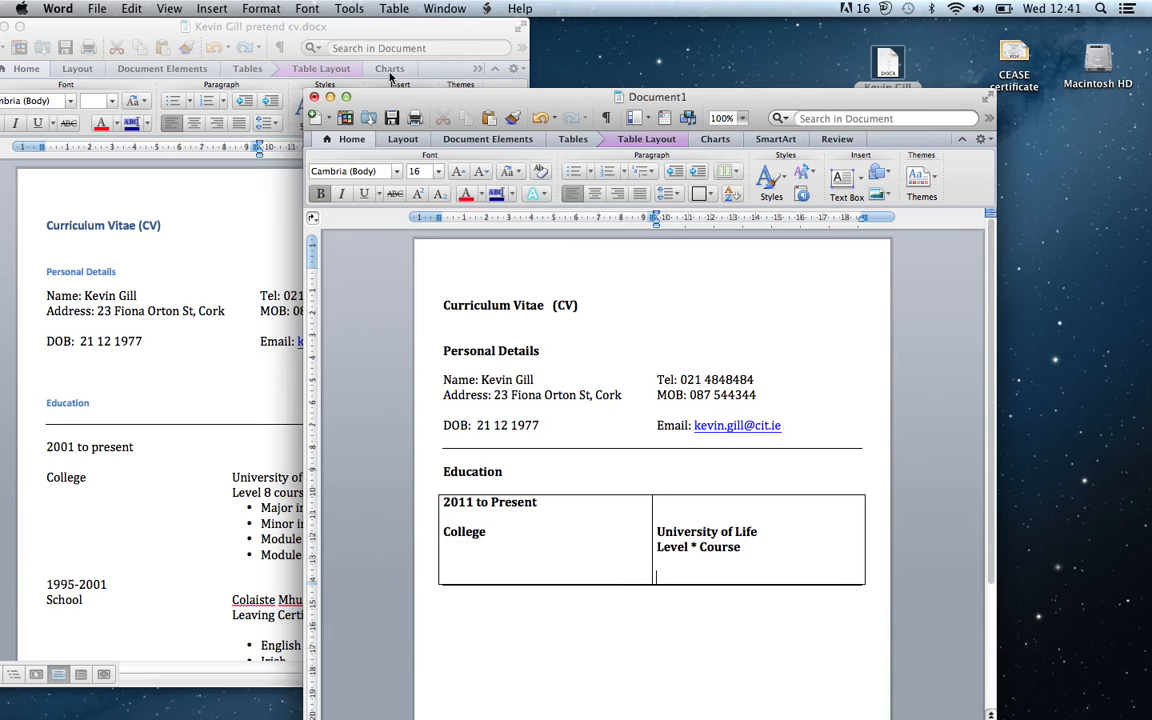
left_click(262, 8)
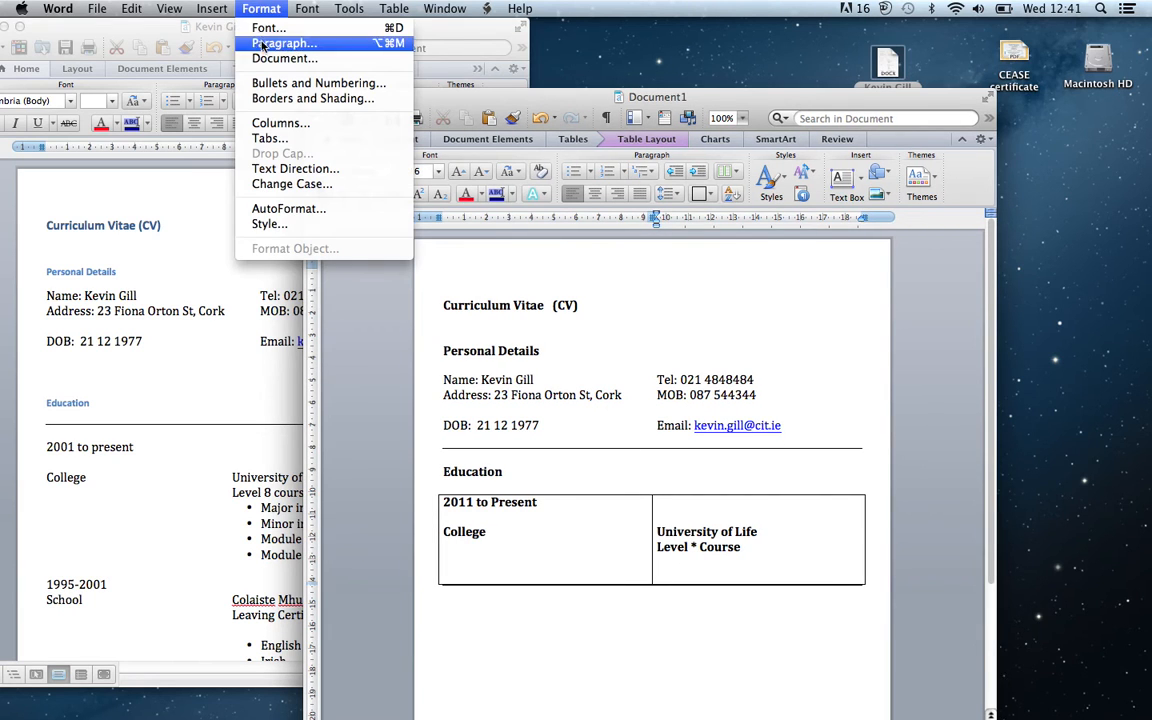
left_click(267, 84)
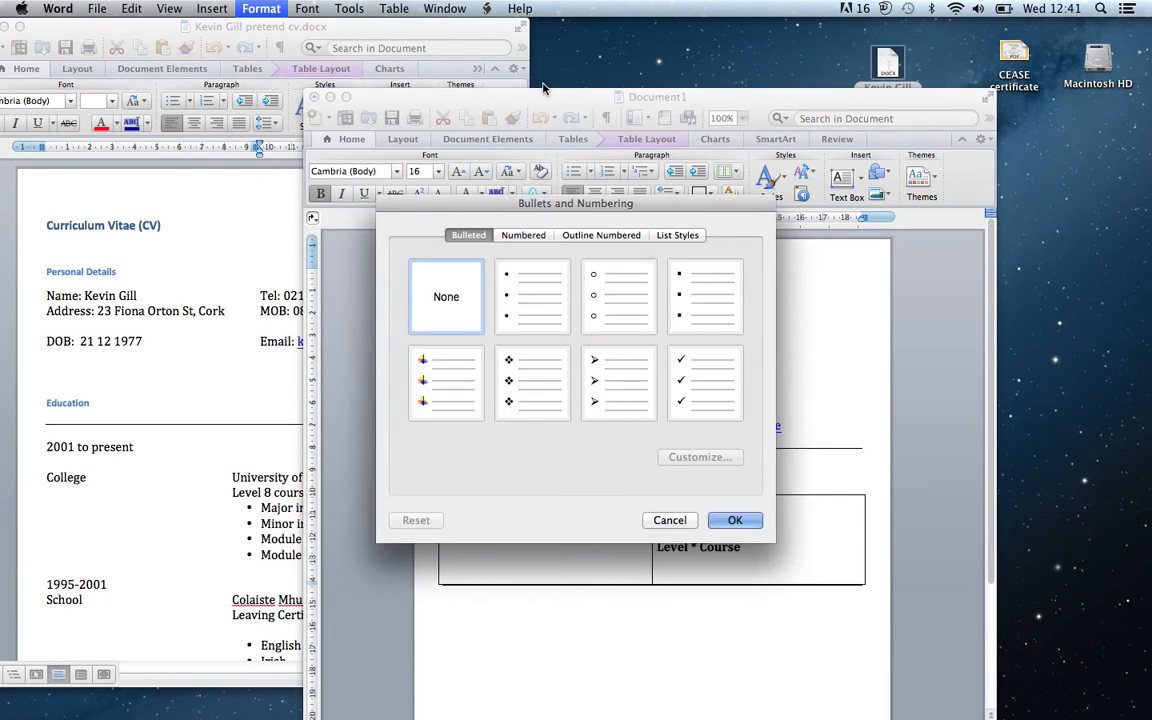
left_click(519, 312)
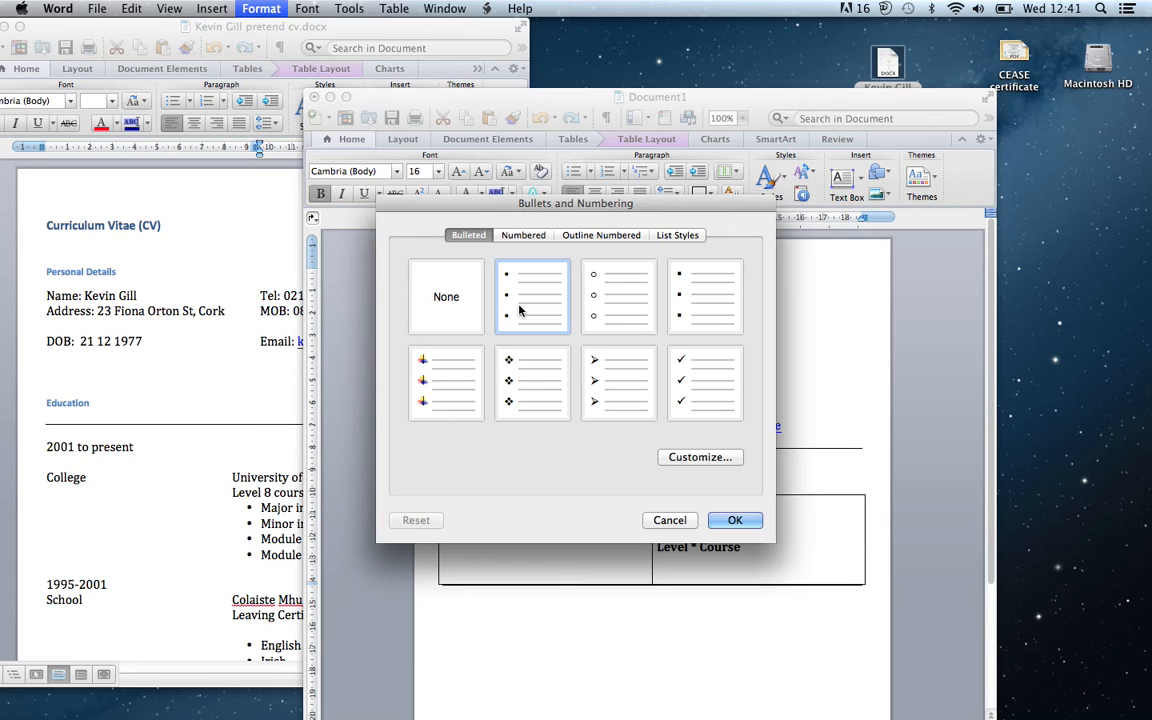
left_click(736, 521)
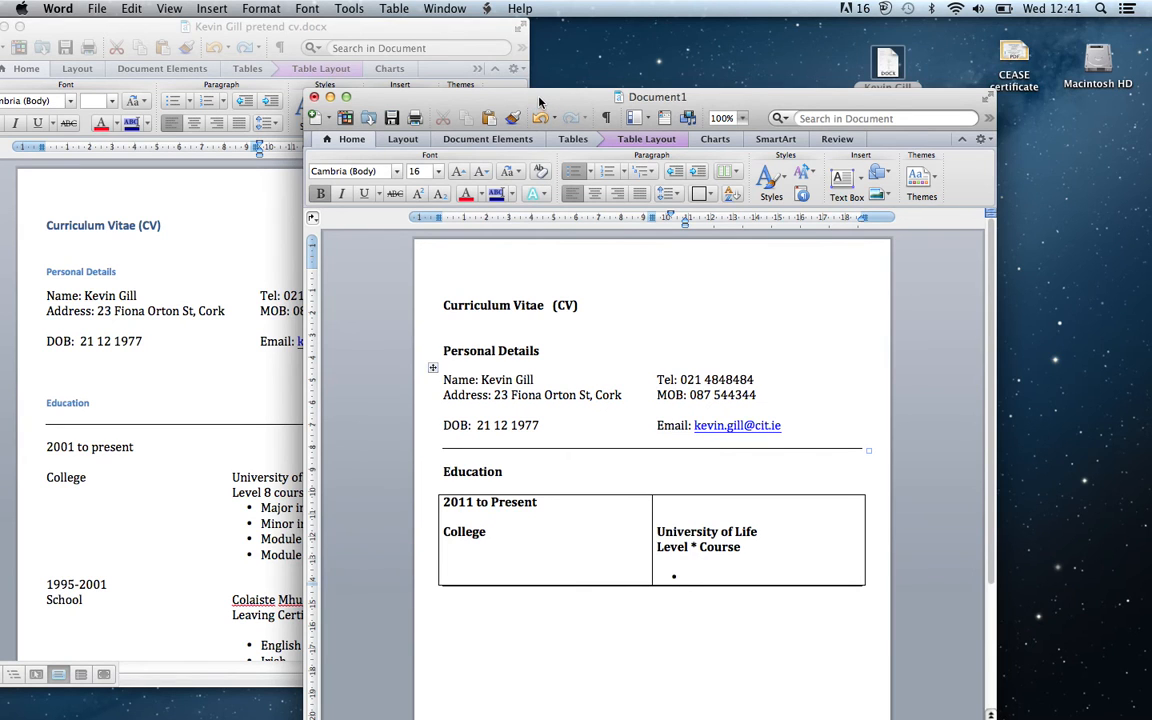
left_click_drag(540, 101, 703, 31)
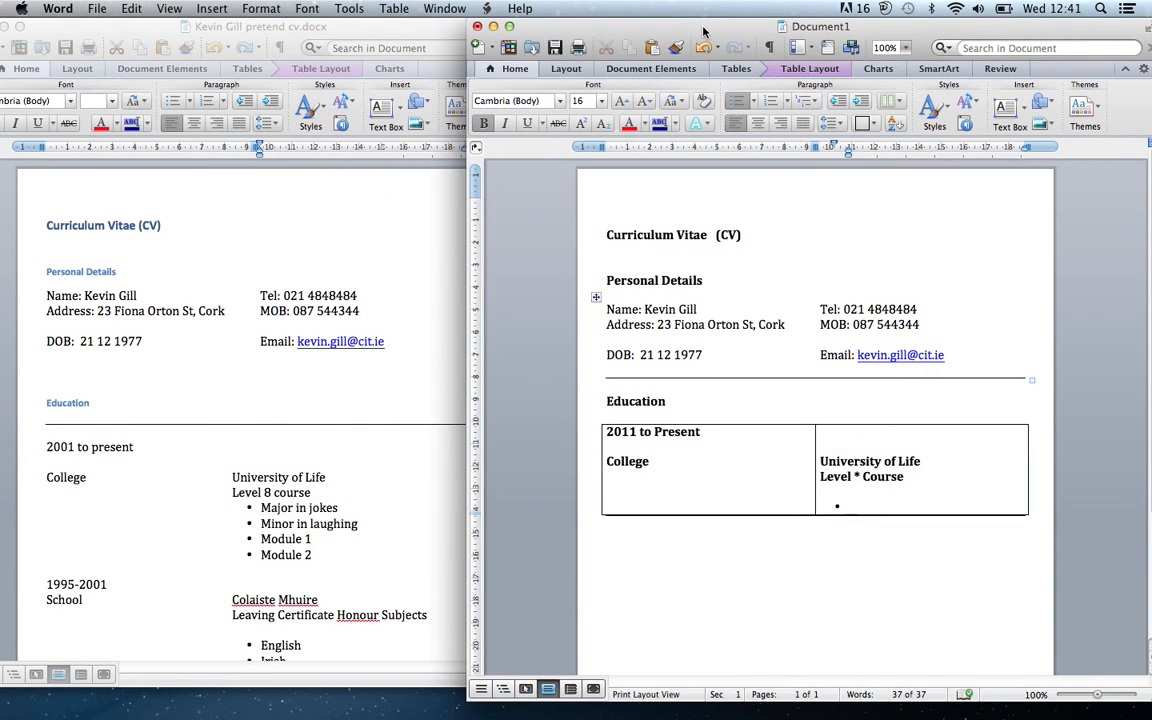
Enter "Major in Jokes" and "Minor in Laughing" as the first two bullet items.
type("Major")
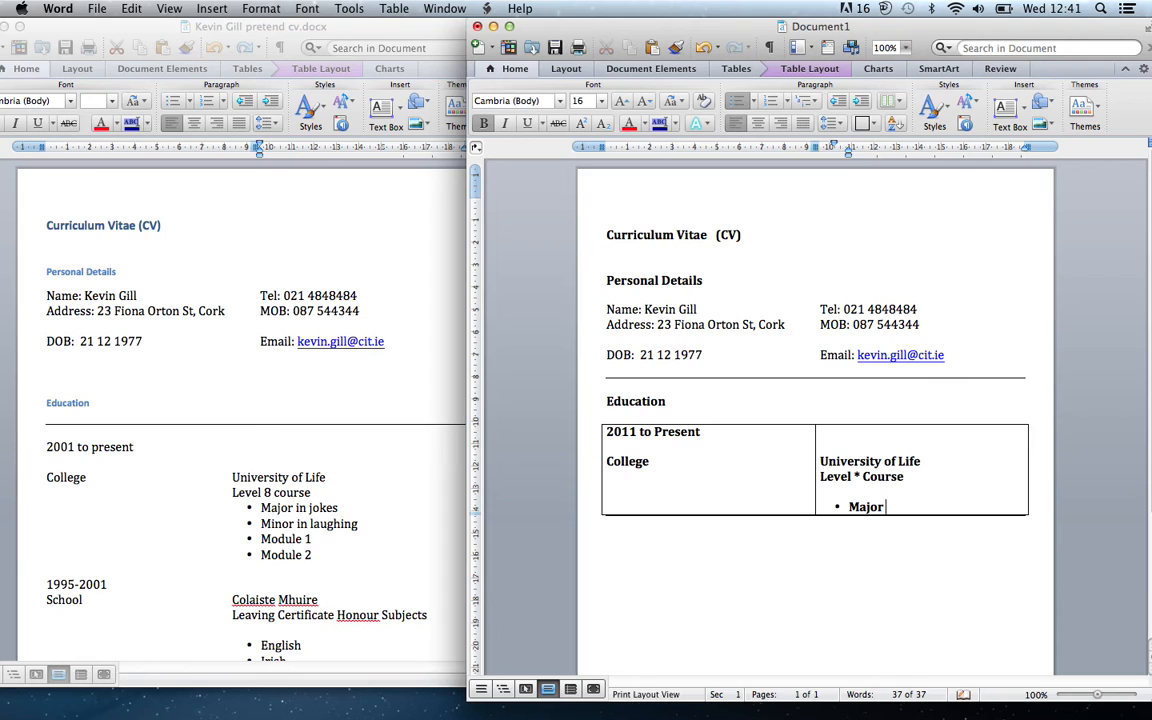
type(" in Jokes")
key("Return")
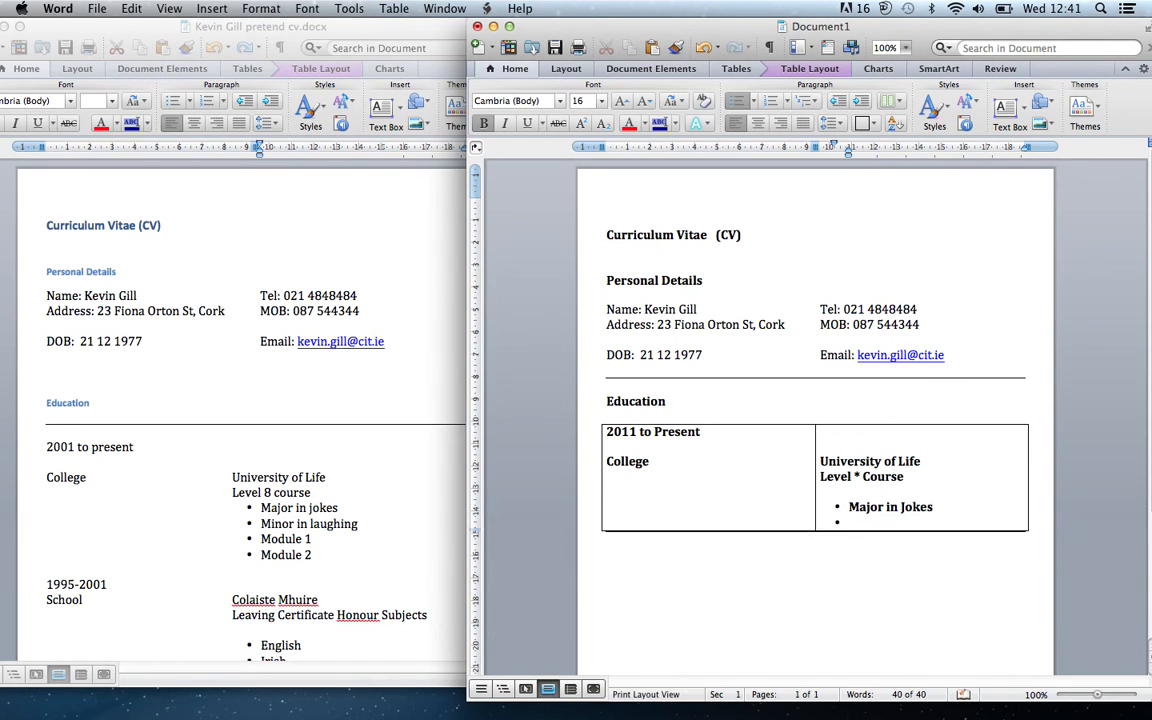
type("Minor in Laughin")
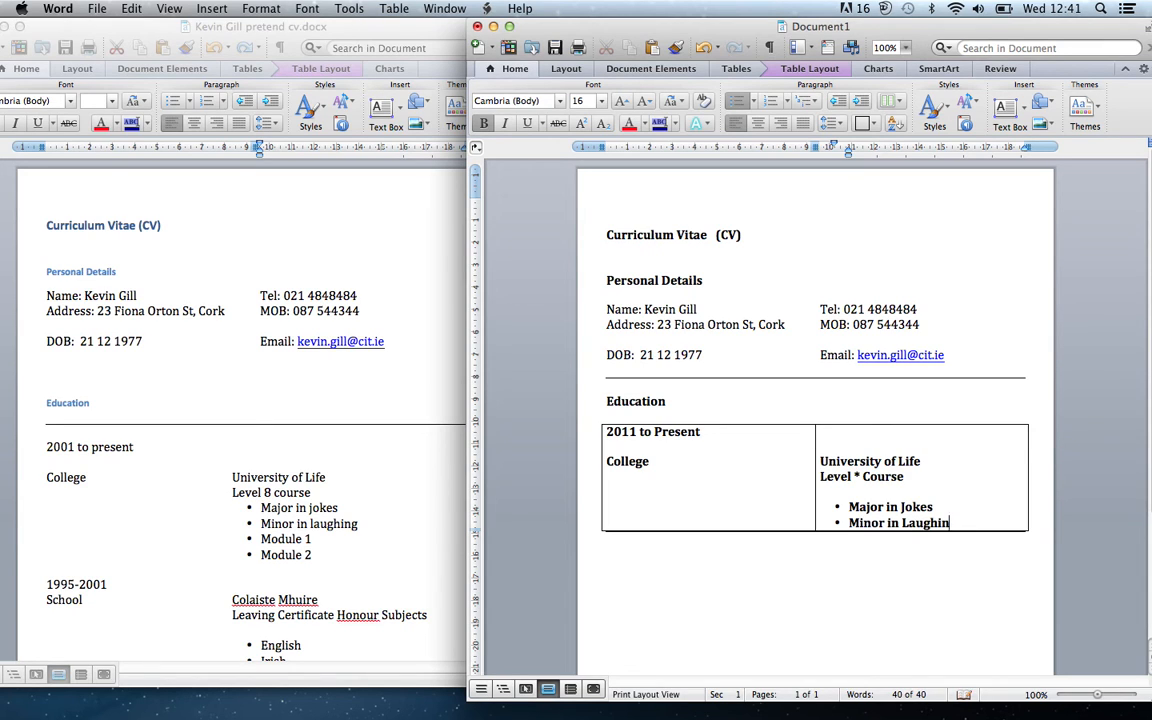
type("g")
key("Return")
Add the bullet items "Module 1" and "Module 2", then end the list and leave blank lines beneath it.
type("Mo")
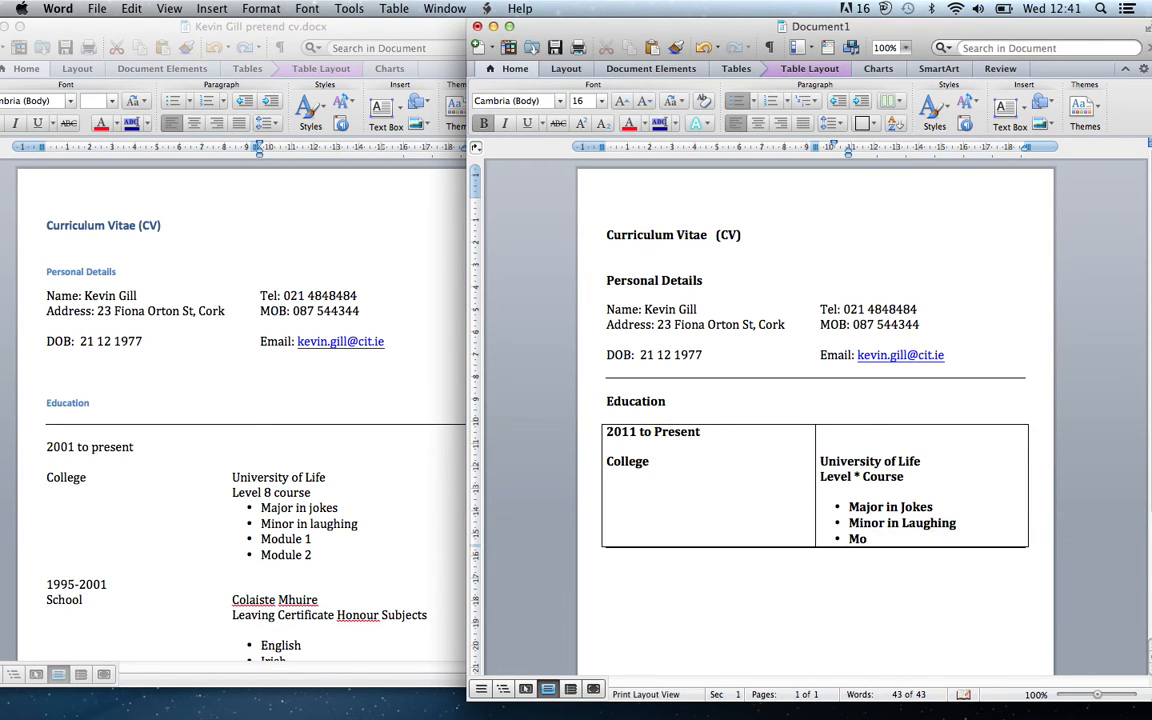
type("dule 1")
key("Return")
type("Modul")
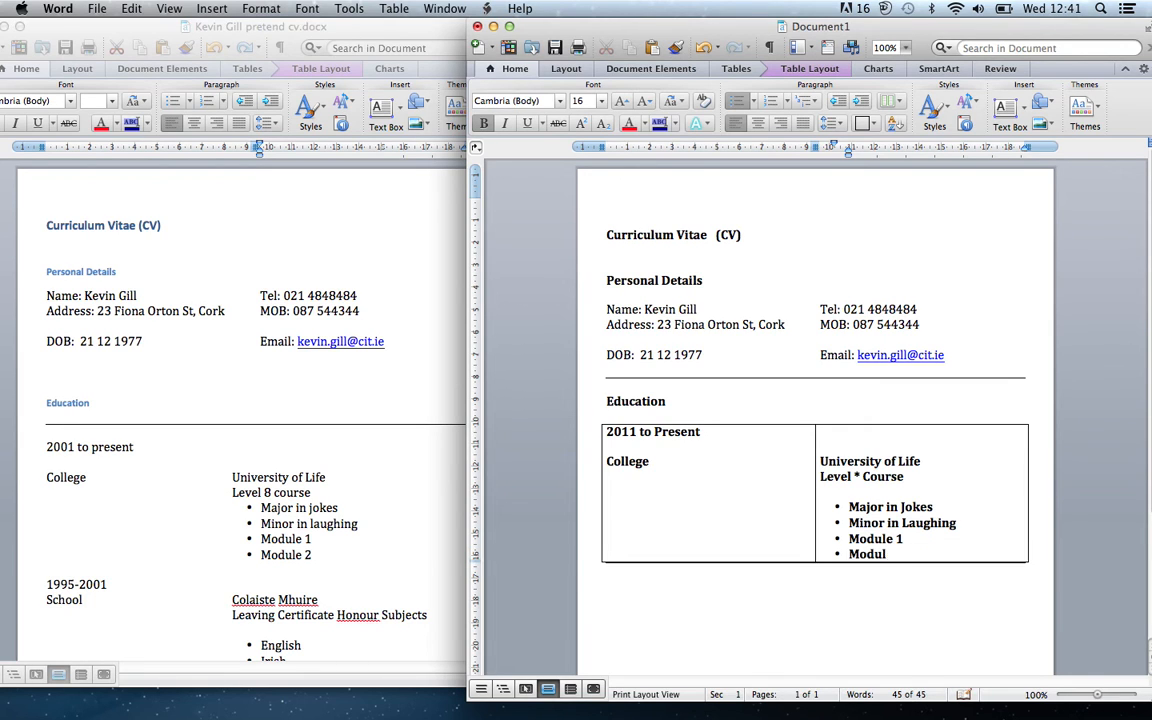
type("e 2")
key("Return")
key("BackSpace")
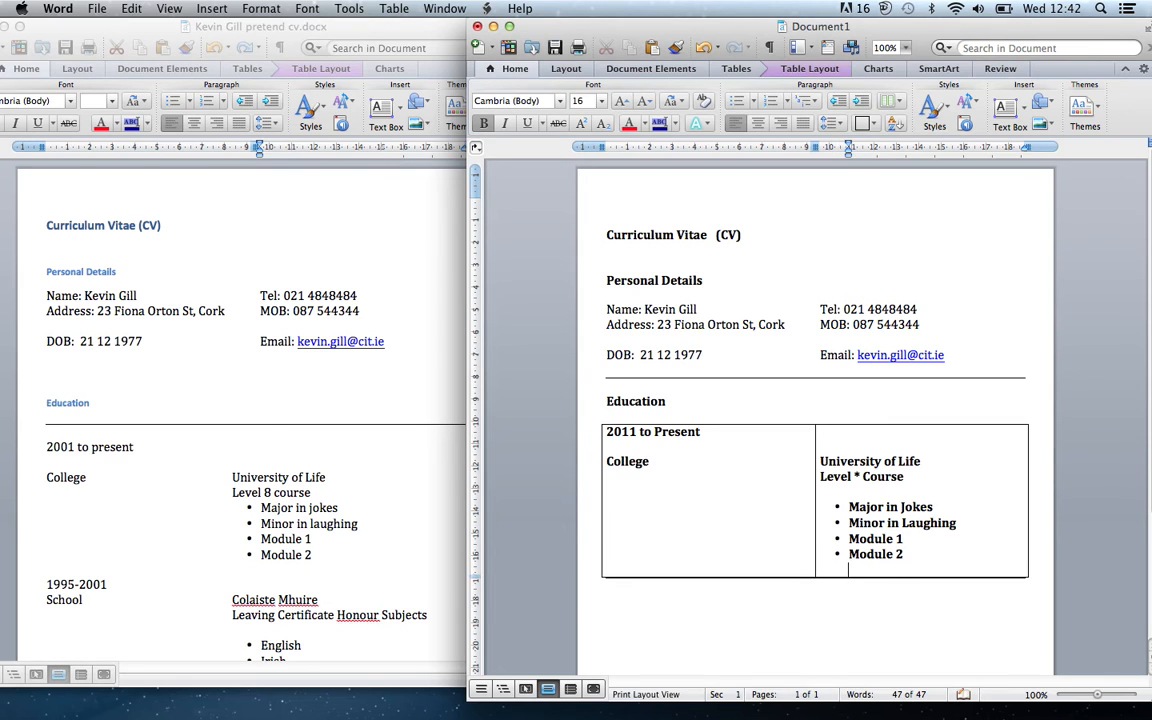
key("Return")
key("Return")
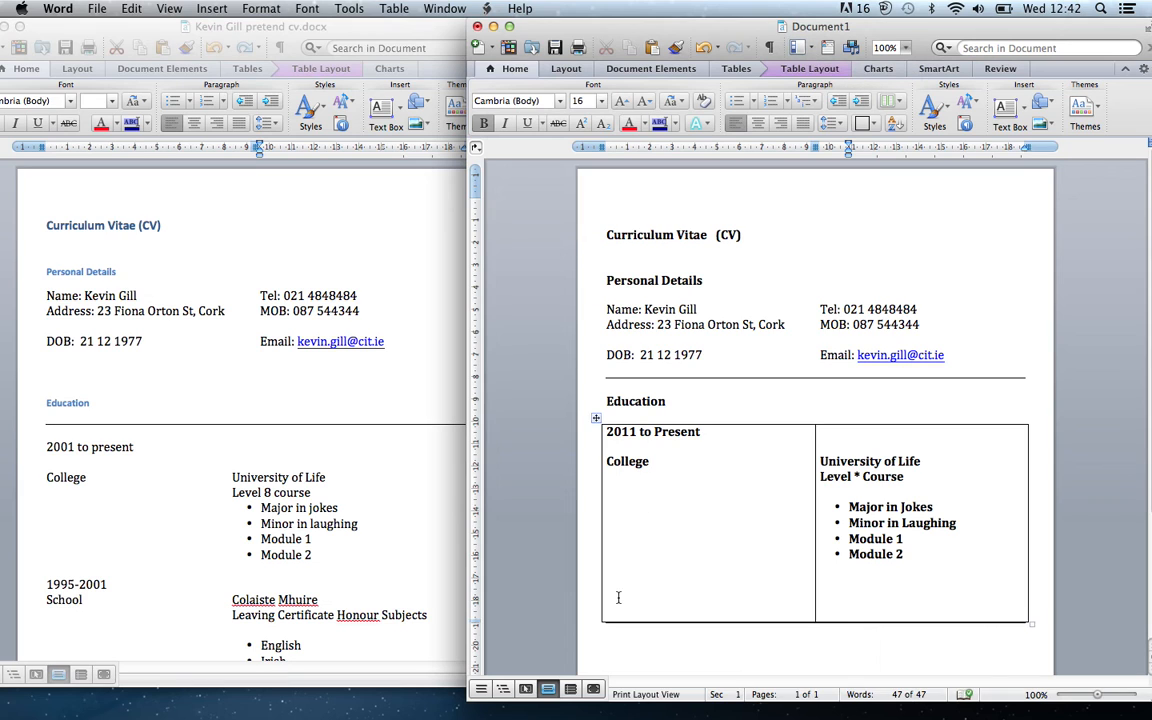
left_click(629, 461)
type("199")
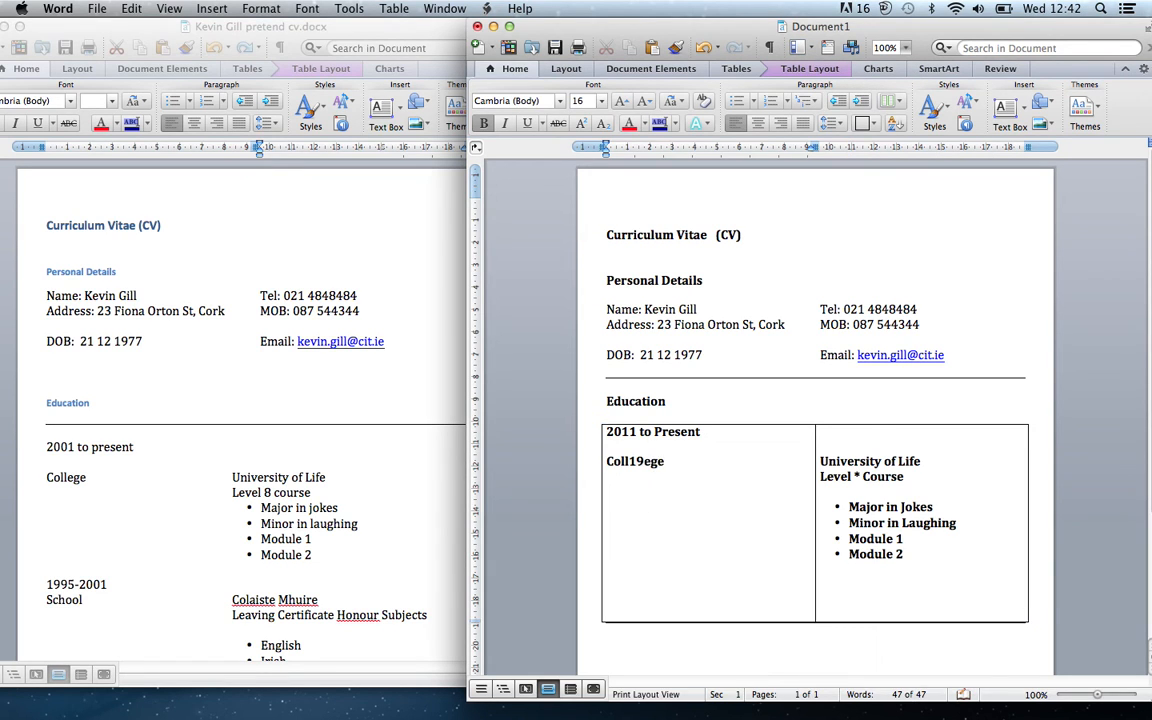
type("5 -20011")
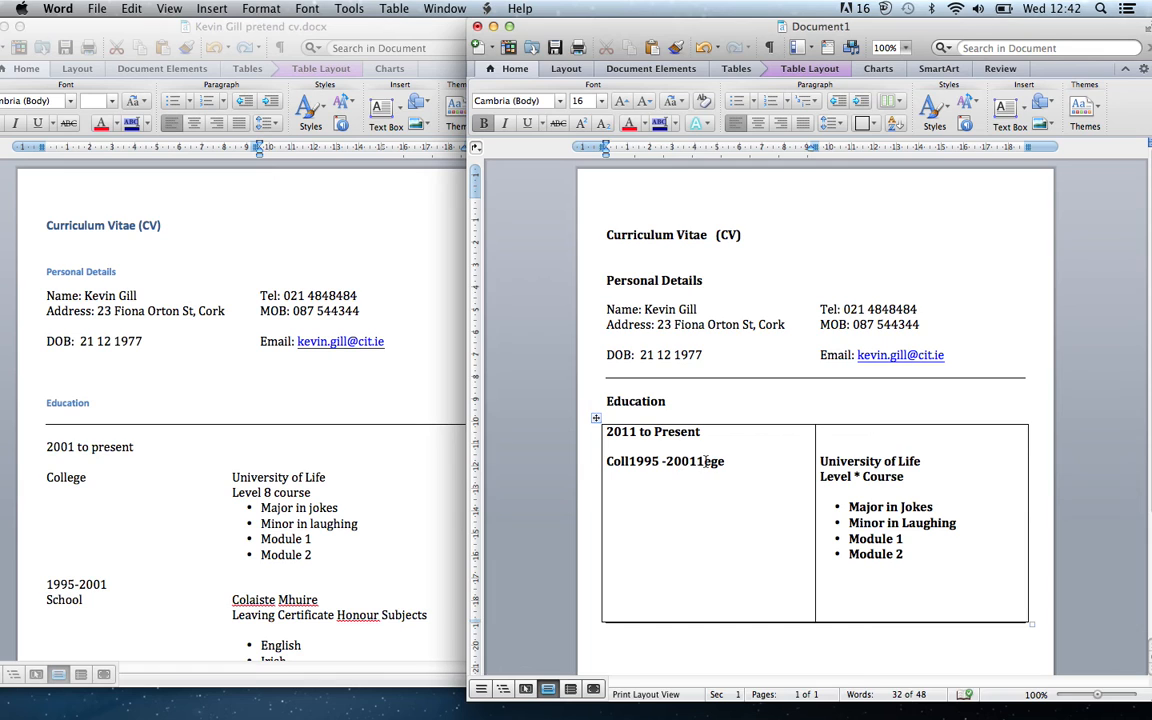
left_click_drag(704, 461, 633, 461)
key("Right")
key("BackSpace")
key("BackSpace")
key("BackSpace")
key("BackSpace")
key("BackSpace")
key("BackSpace")
key("BackSpace")
key("BackSpace")
key("BackSpace")
key("BackSpace")
key("BackSpace")
key("BackSpace")
key("BackSpace")
Complete the first cell's college line as "College 2001 - 2001" and add "Another College" beneath it after blank lines.
type("e")
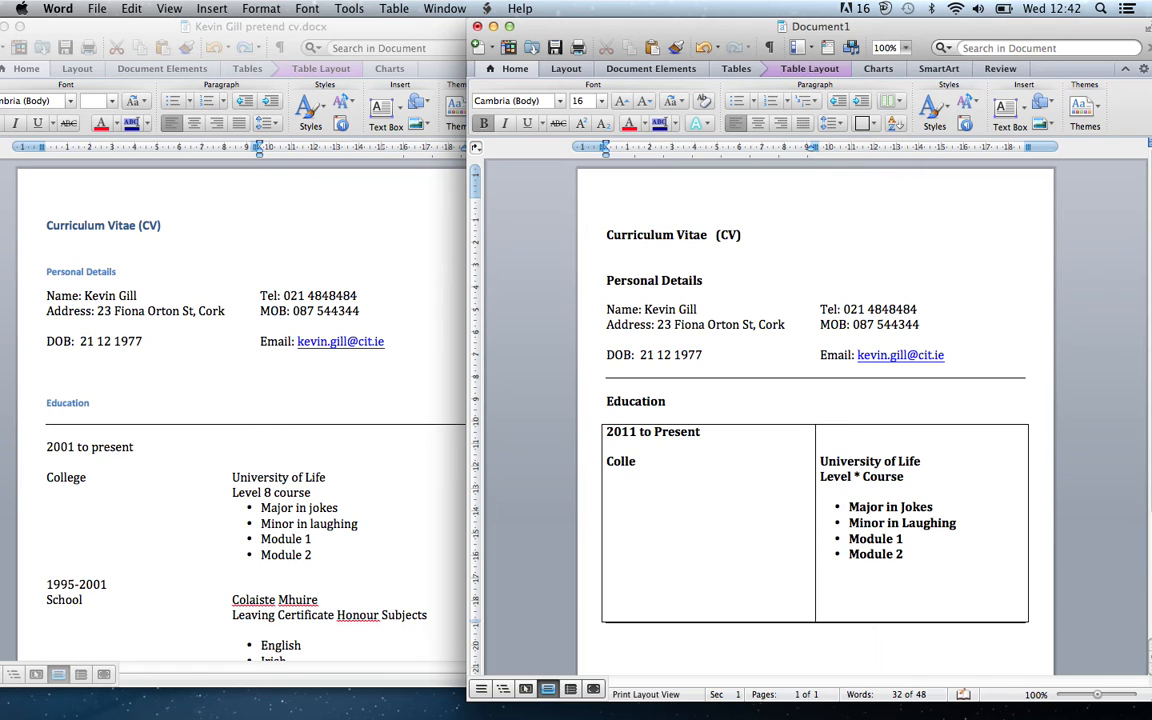
type("ge 2001 - 2001")
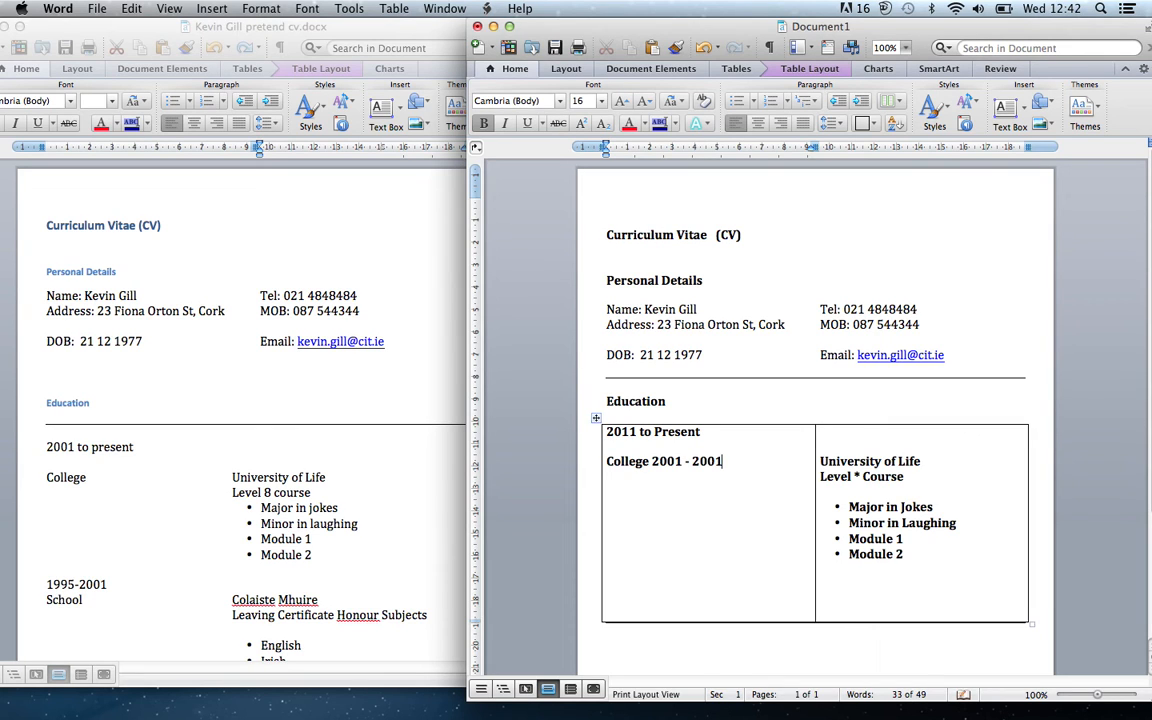
key("Return")
key("Return")
key("Return")
type("Another College")
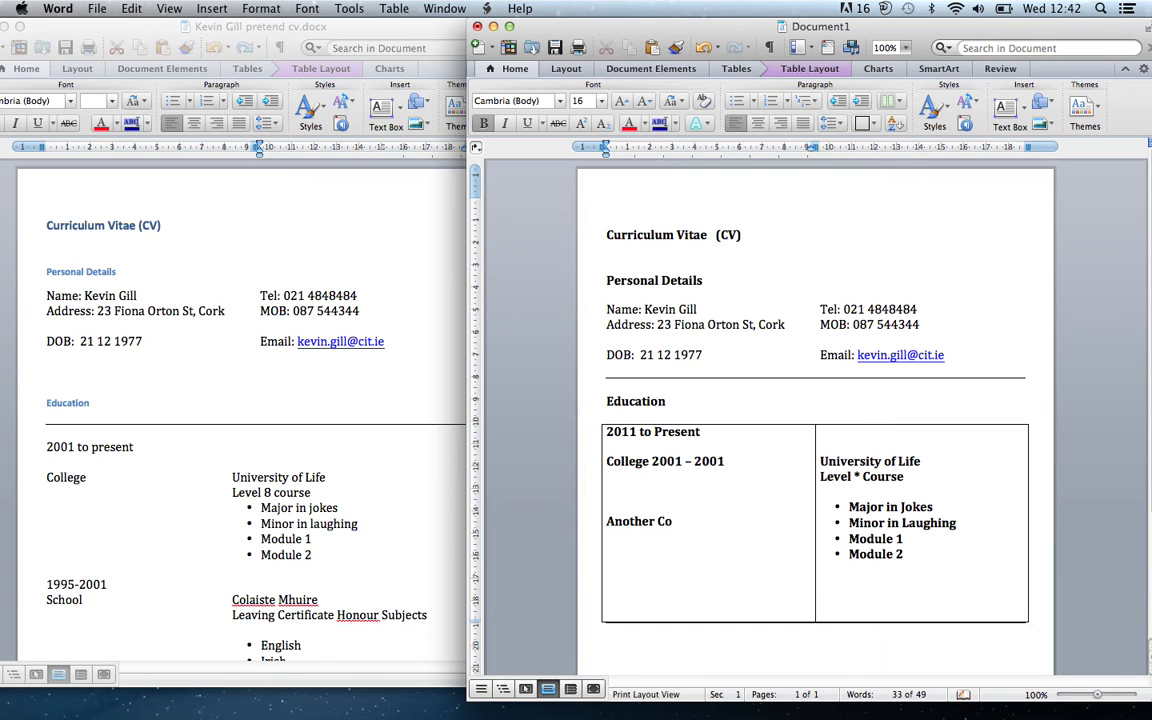
Remove all borders from the education table.
left_click(596, 419)
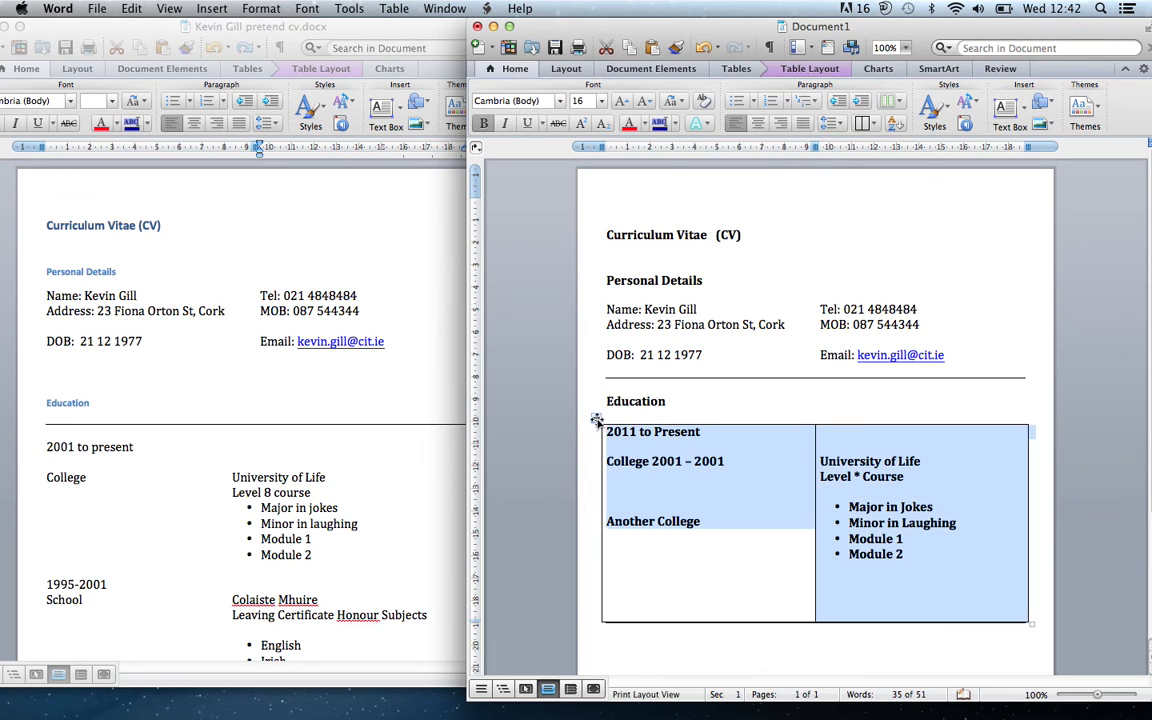
left_click(870, 123)
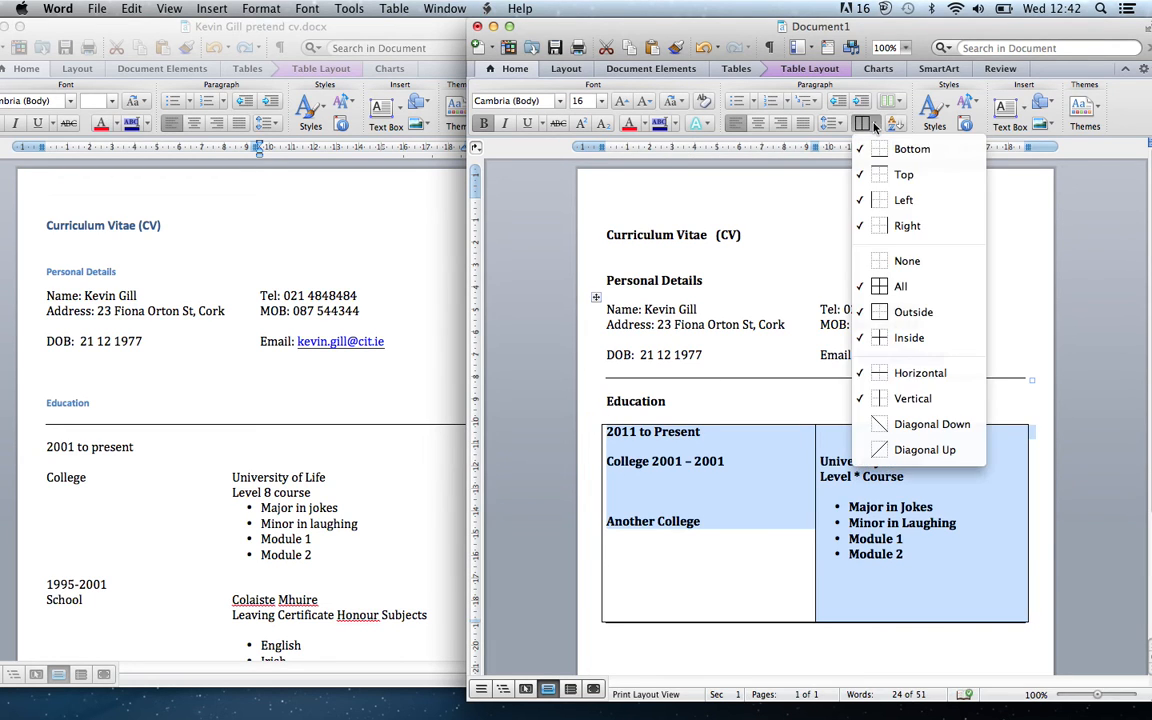
left_click(878, 263)
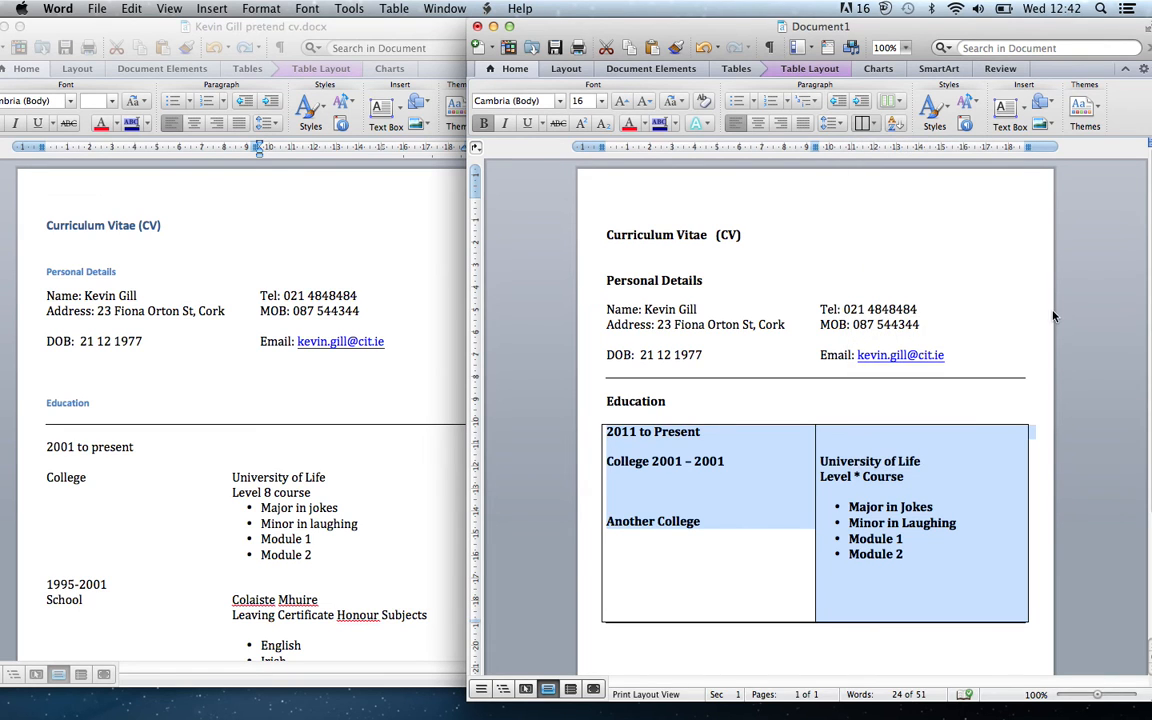
left_click(998, 517)
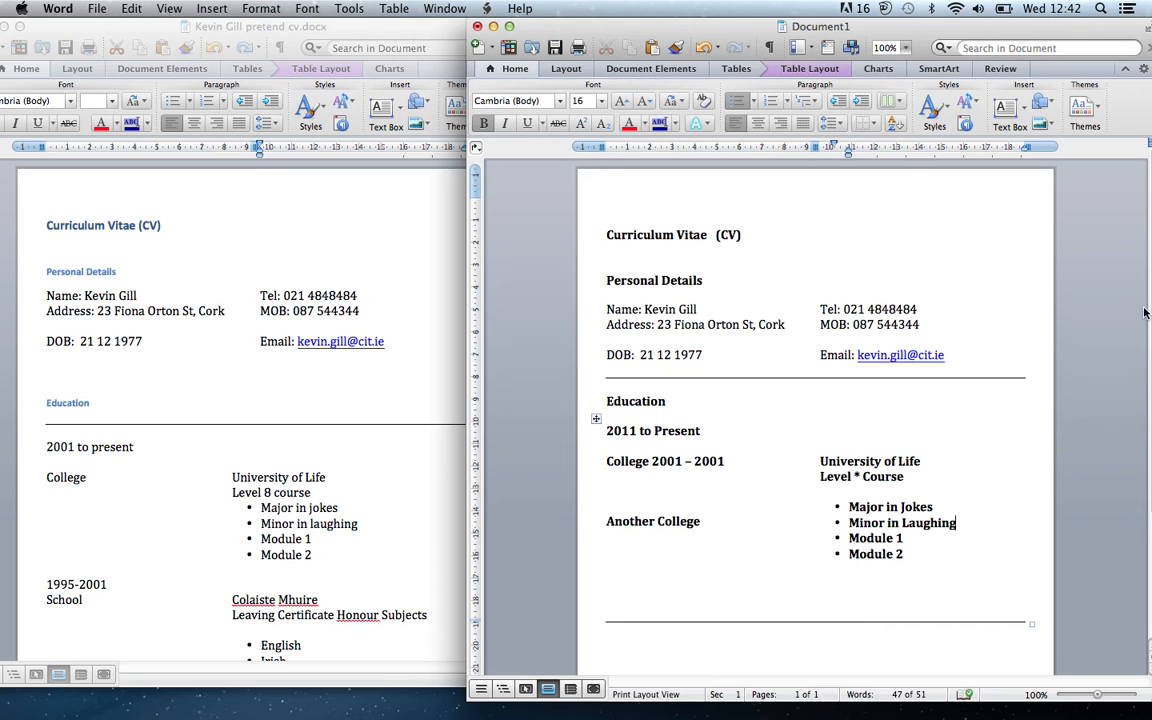
Insert a table with three columns and four rows below the education section.
left_click_drag(979, 28, 896, 28)
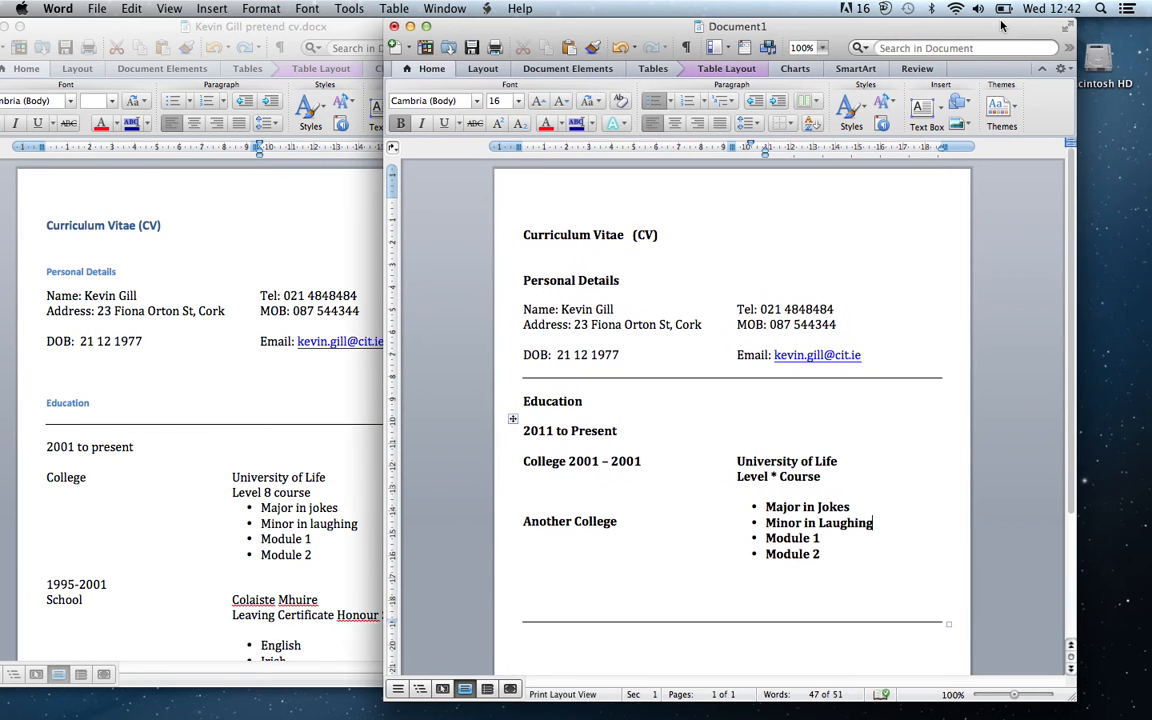
left_click(680, 674)
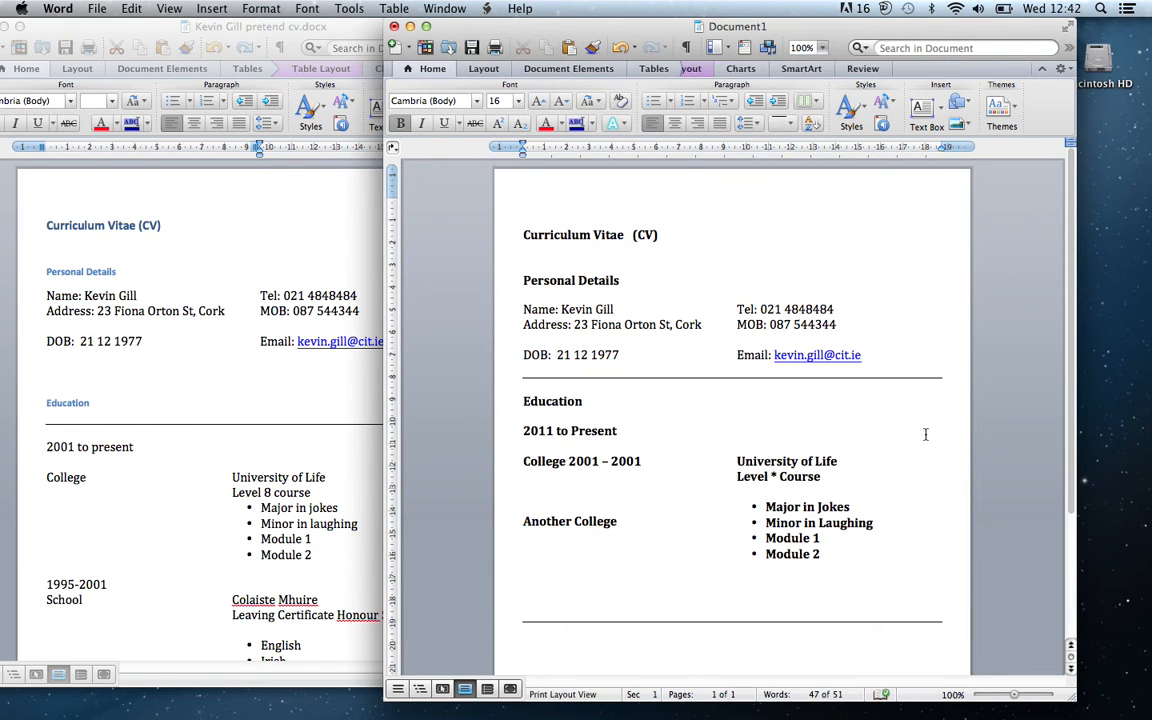
scroll(1043, 400, "down", 5)
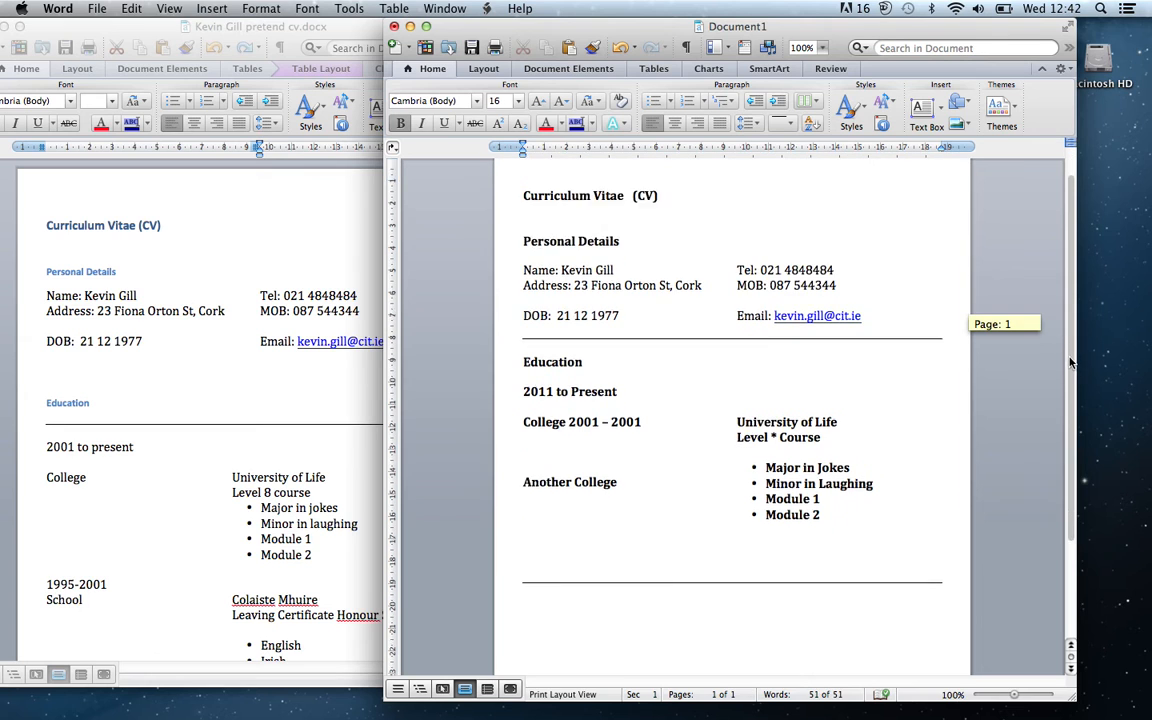
scroll(1047, 455, "down", 1)
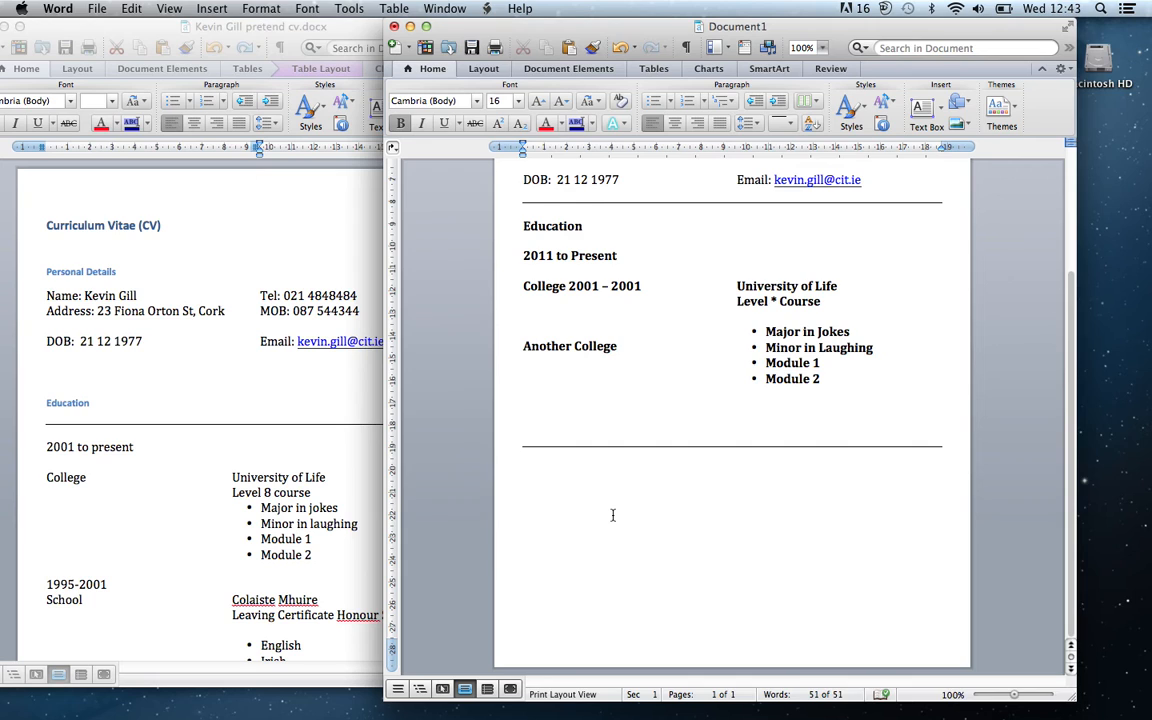
left_click(607, 488)
left_click(654, 69)
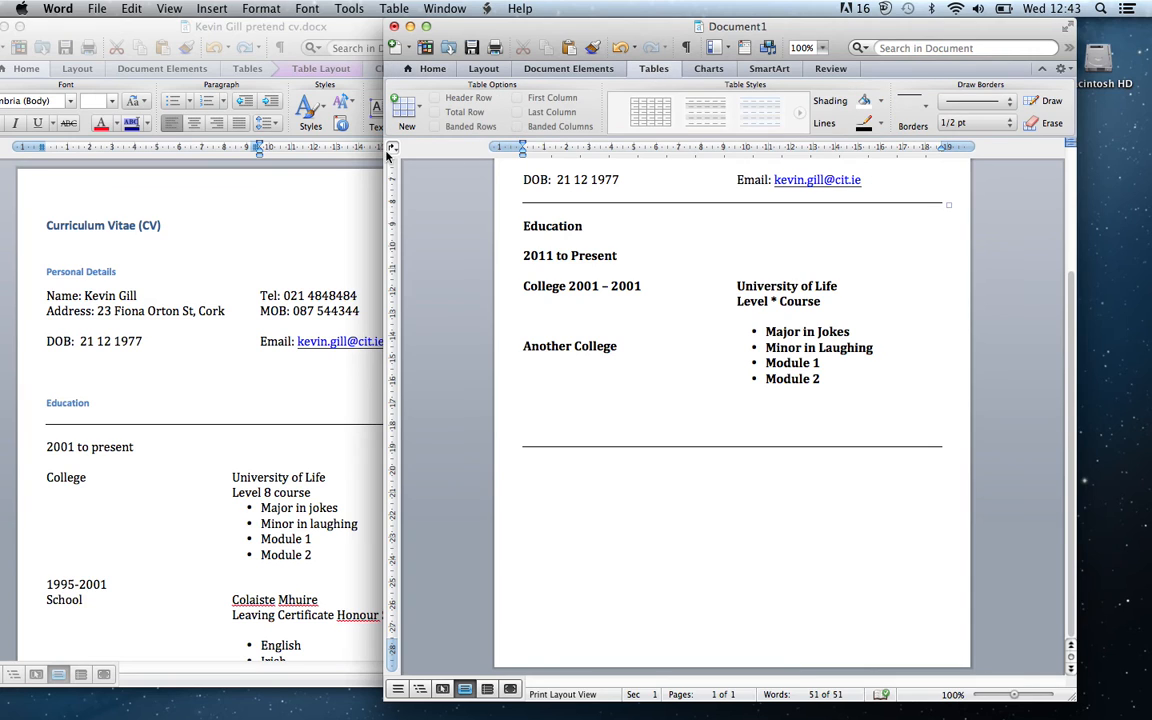
left_click(408, 120)
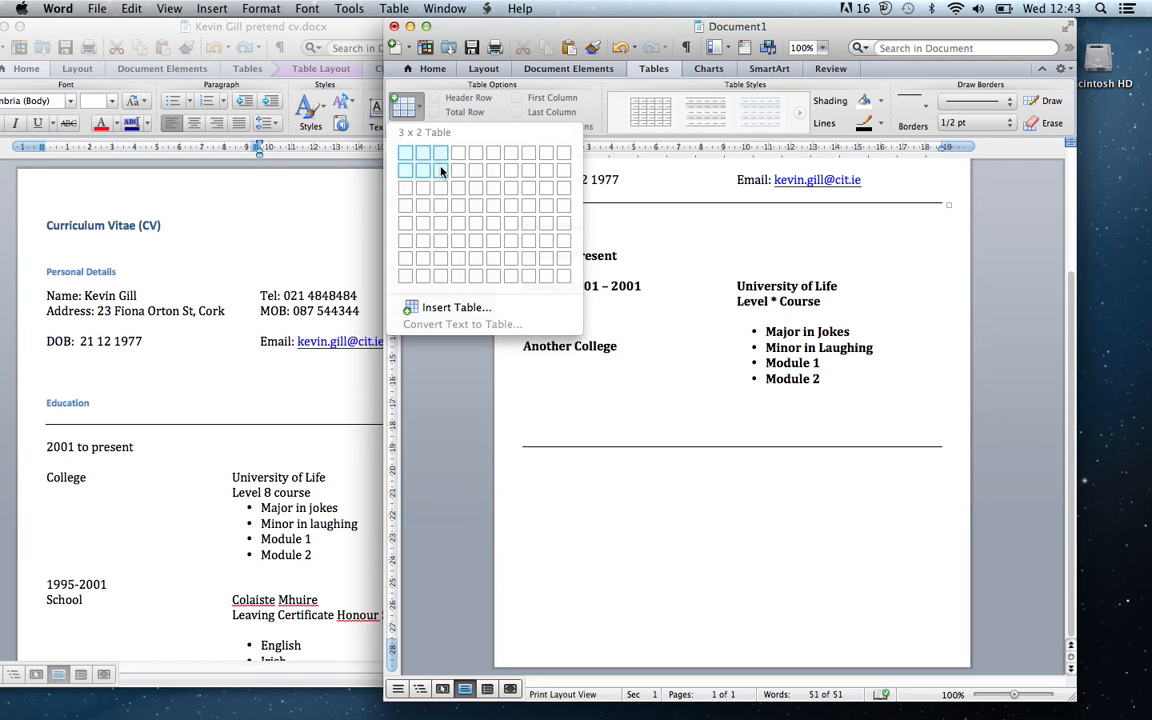
left_click(439, 209)
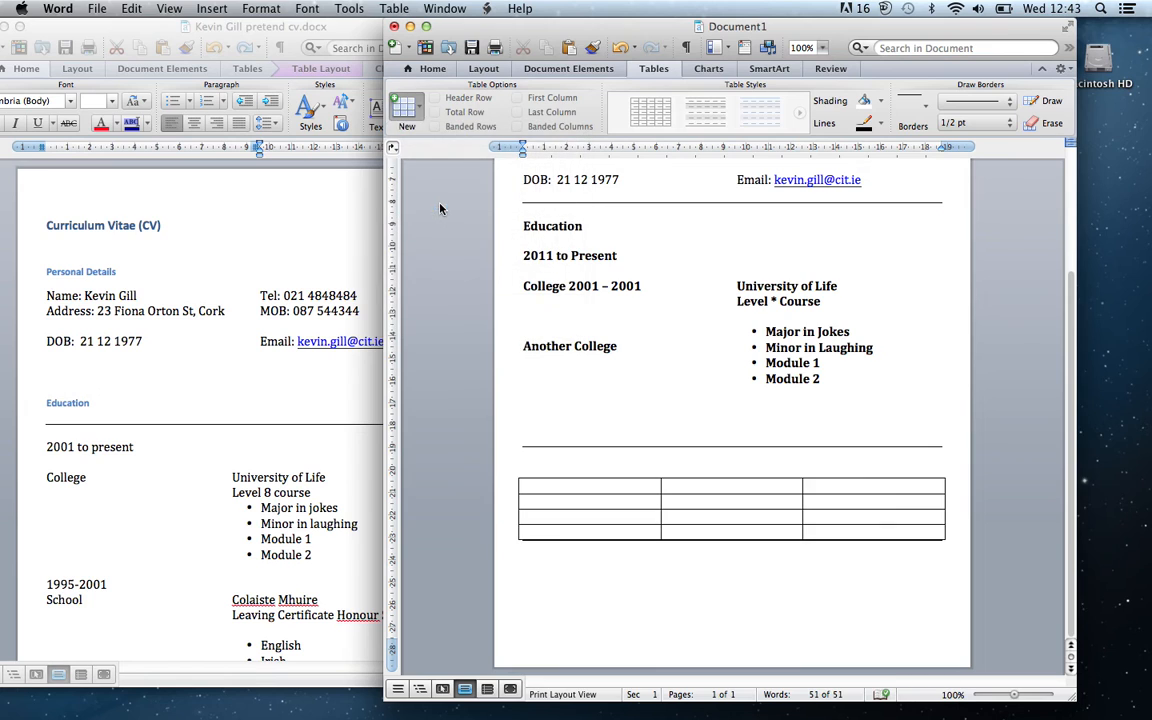
Insert the picture j0144243.jpg from the demos folder on the CATWOMAN drive into the middle cell of the new table's first row.
left_click(688, 486)
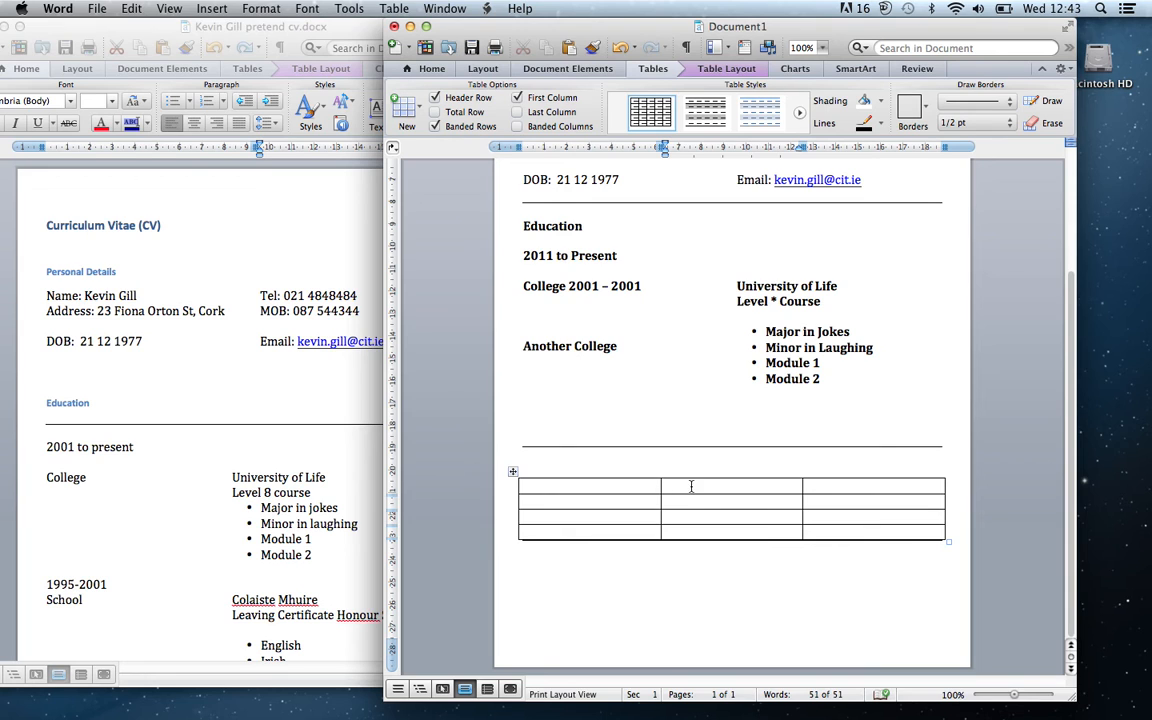
left_click(212, 8)
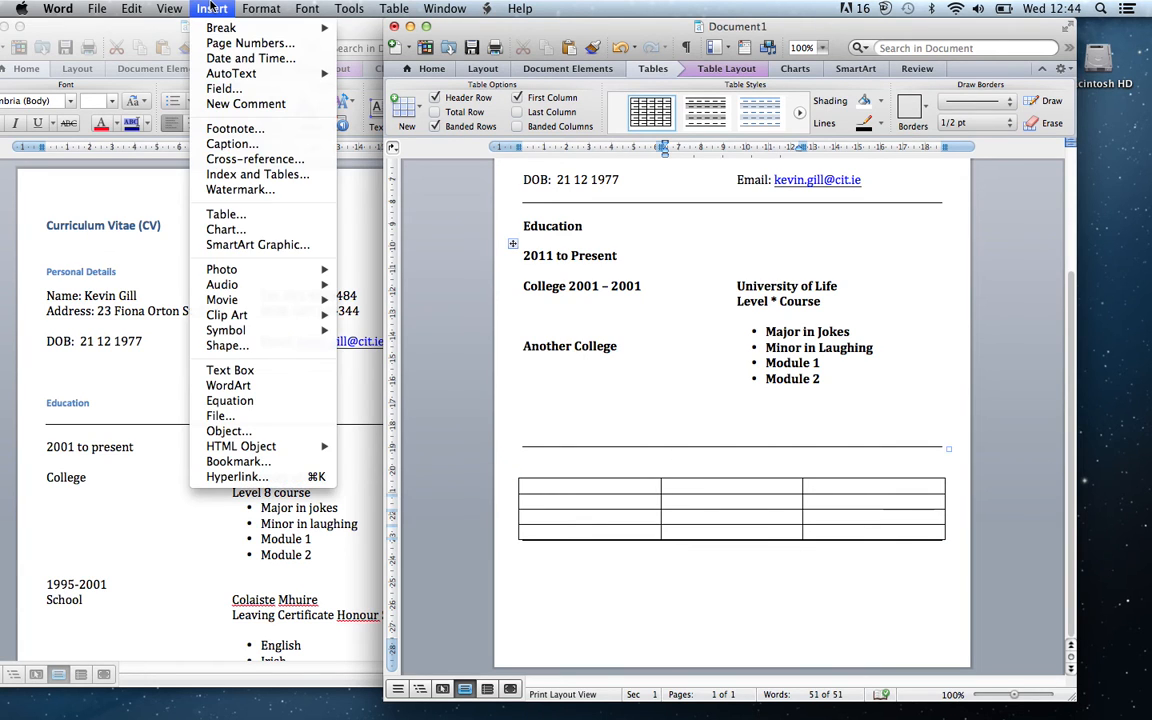
mouse_move(222, 269)
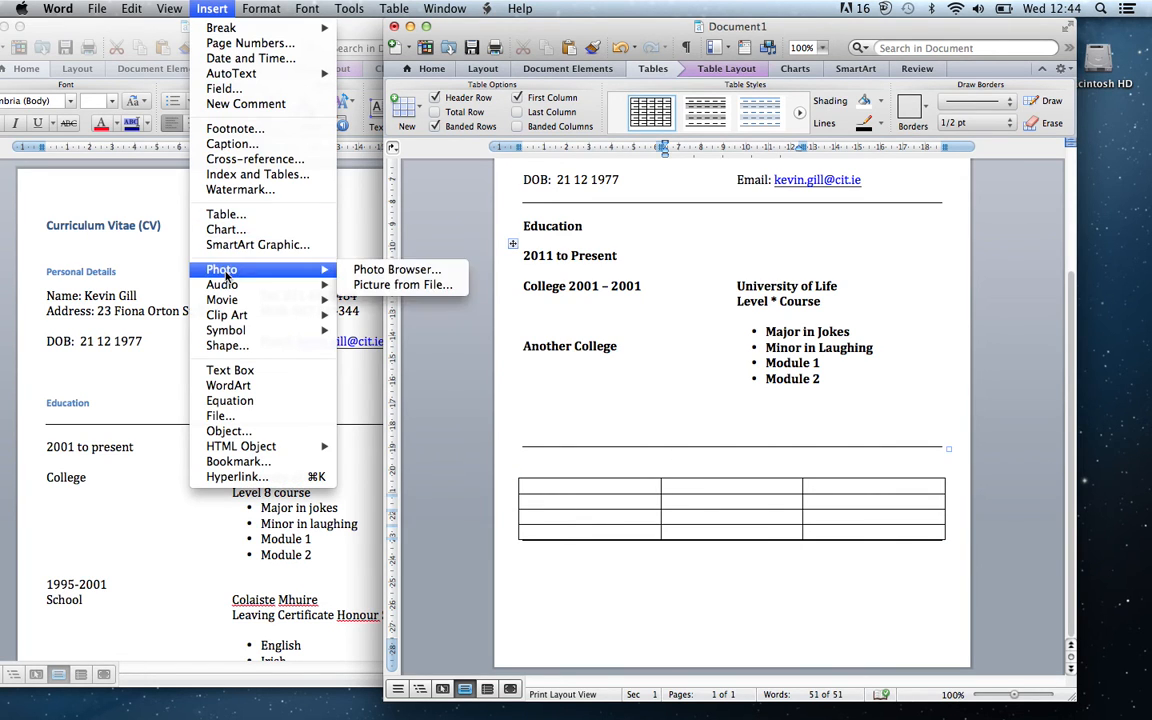
left_click(395, 286)
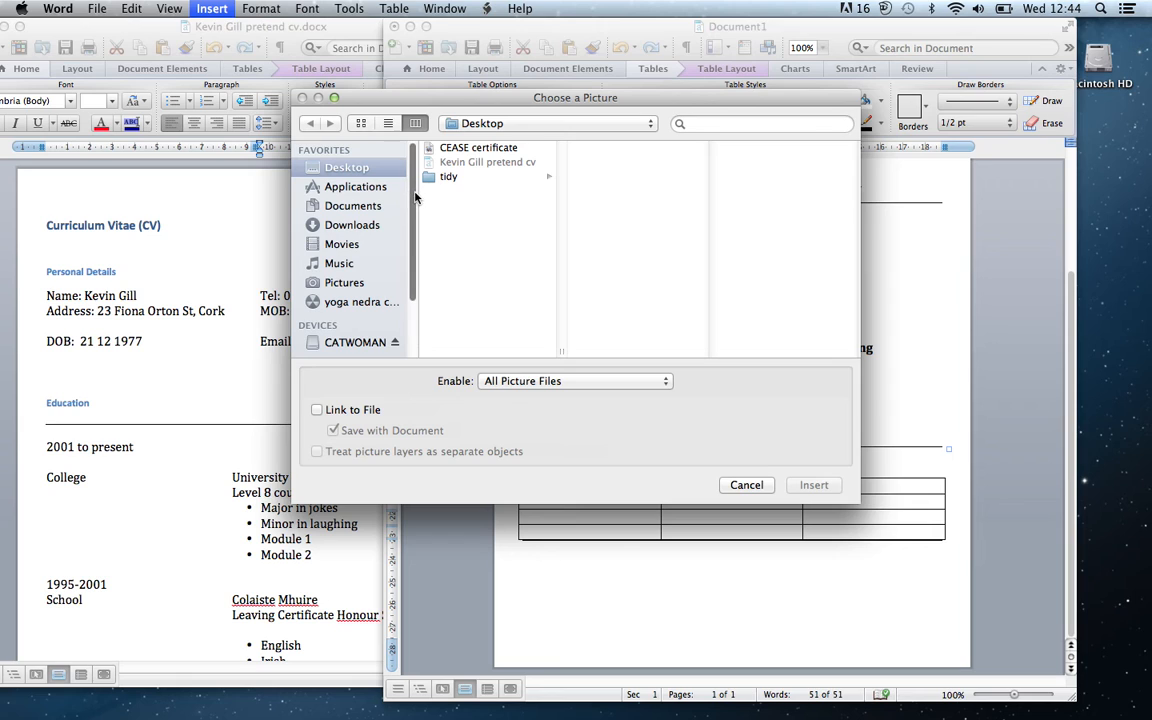
scroll(395, 220, "down", 3)
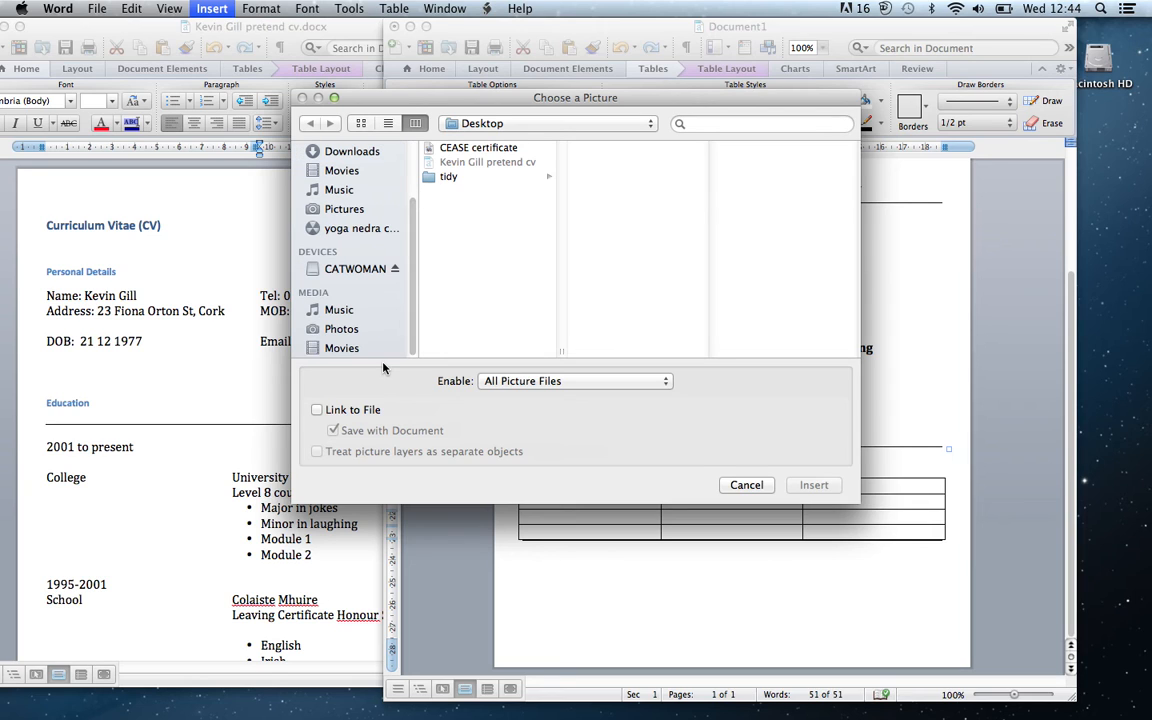
left_click(366, 270)
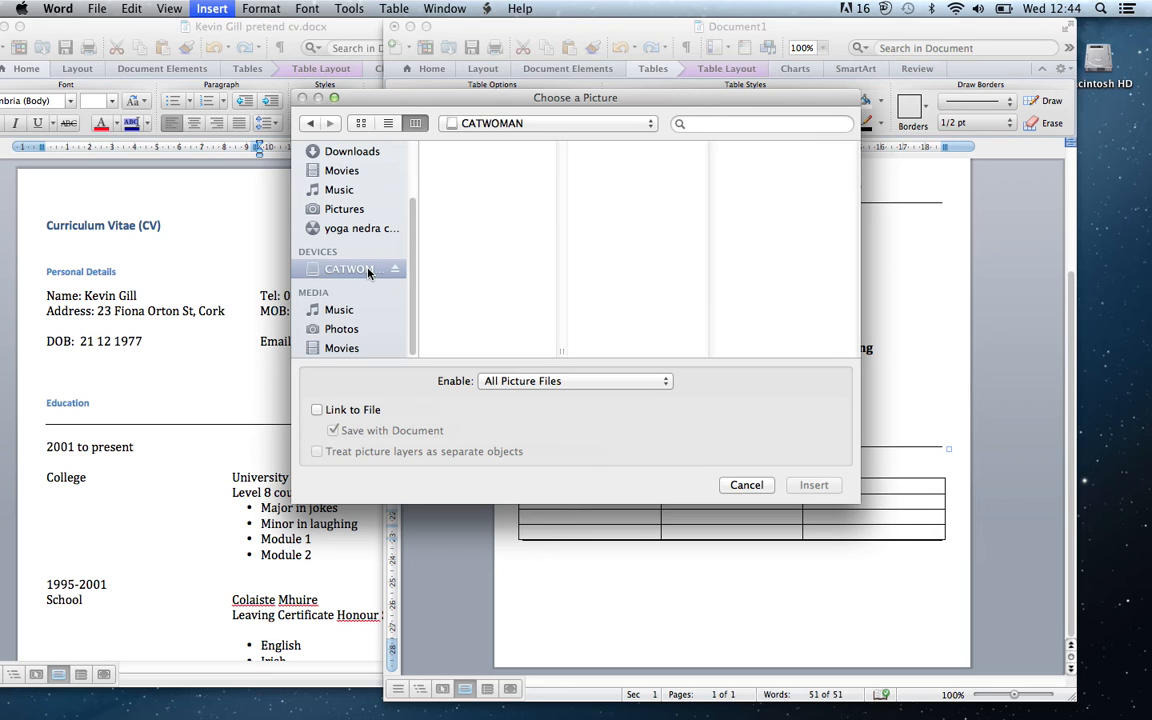
left_click(487, 178)
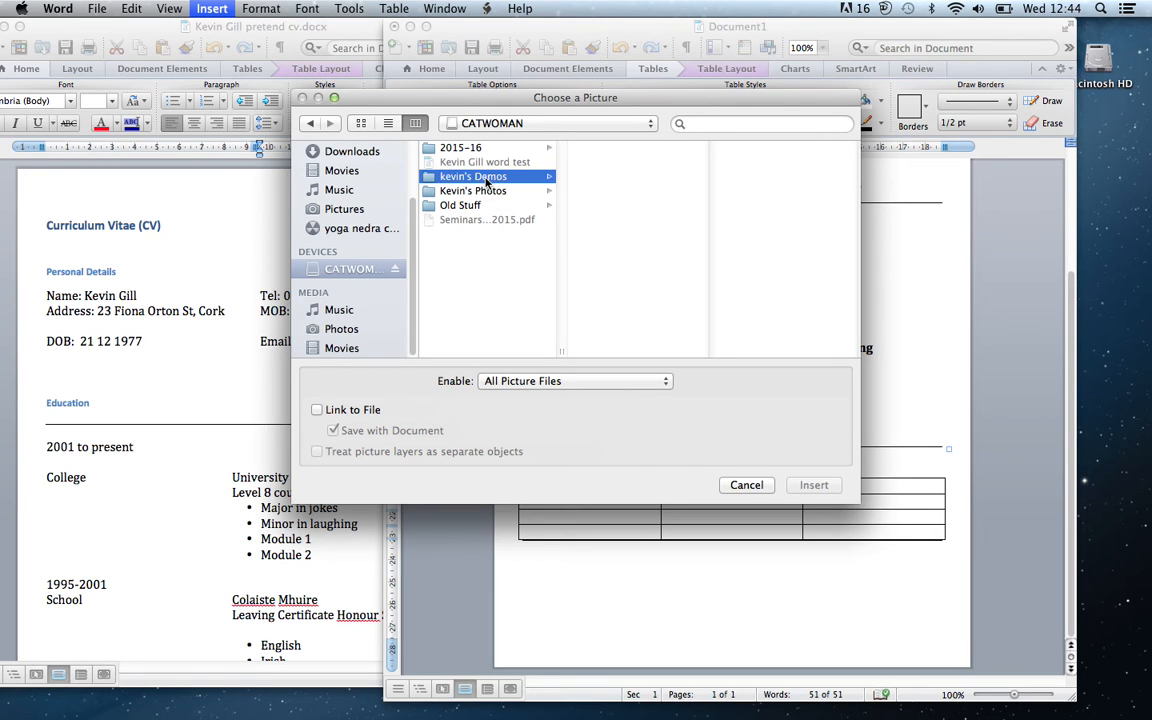
left_click(603, 166)
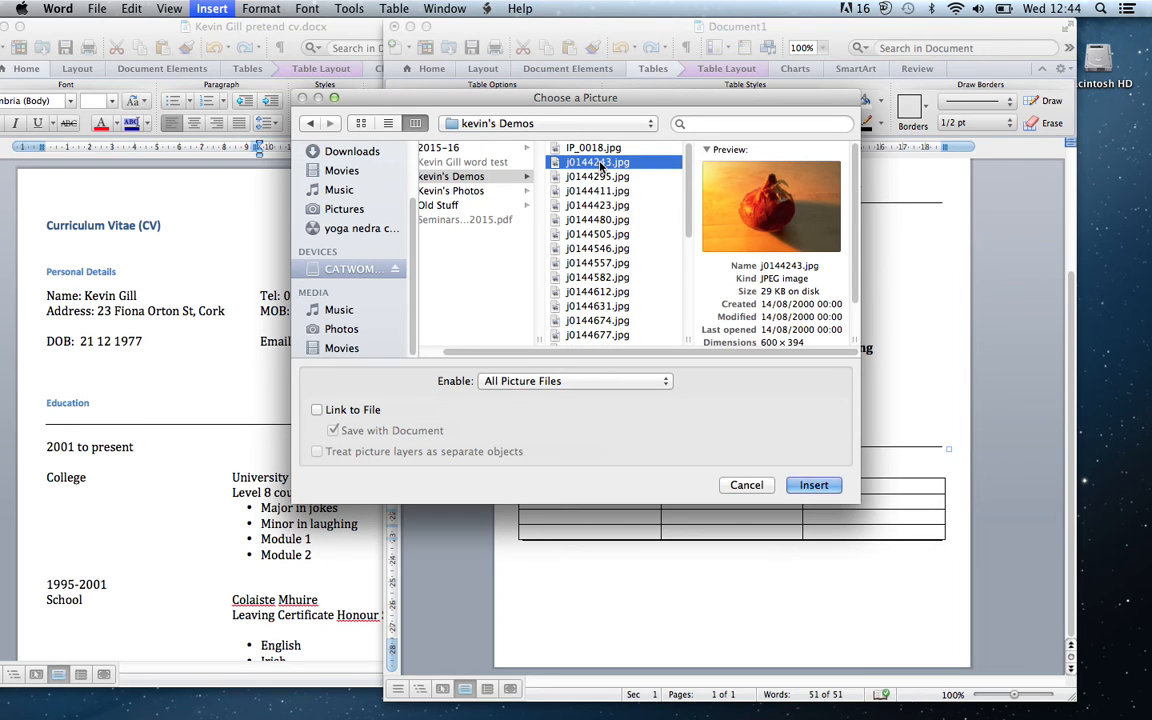
left_click(820, 486)
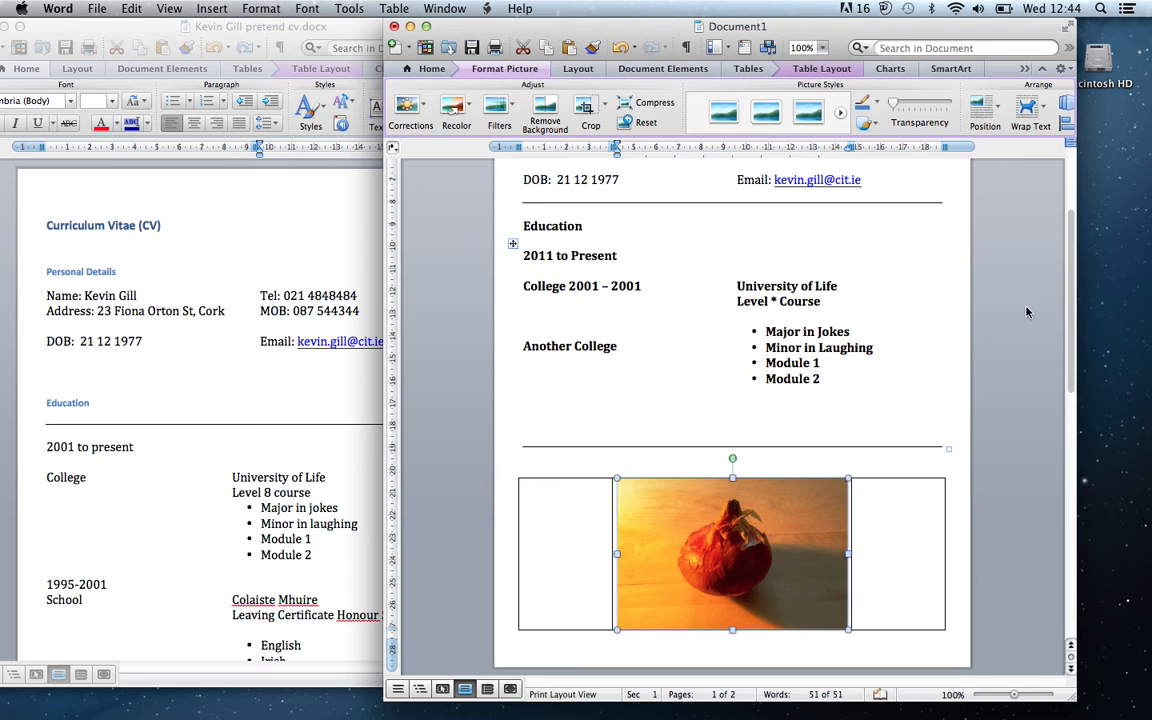
Add a blank line above the picture table so that the whole table moves to the second page.
left_click_drag(1066, 275, 1066, 330)
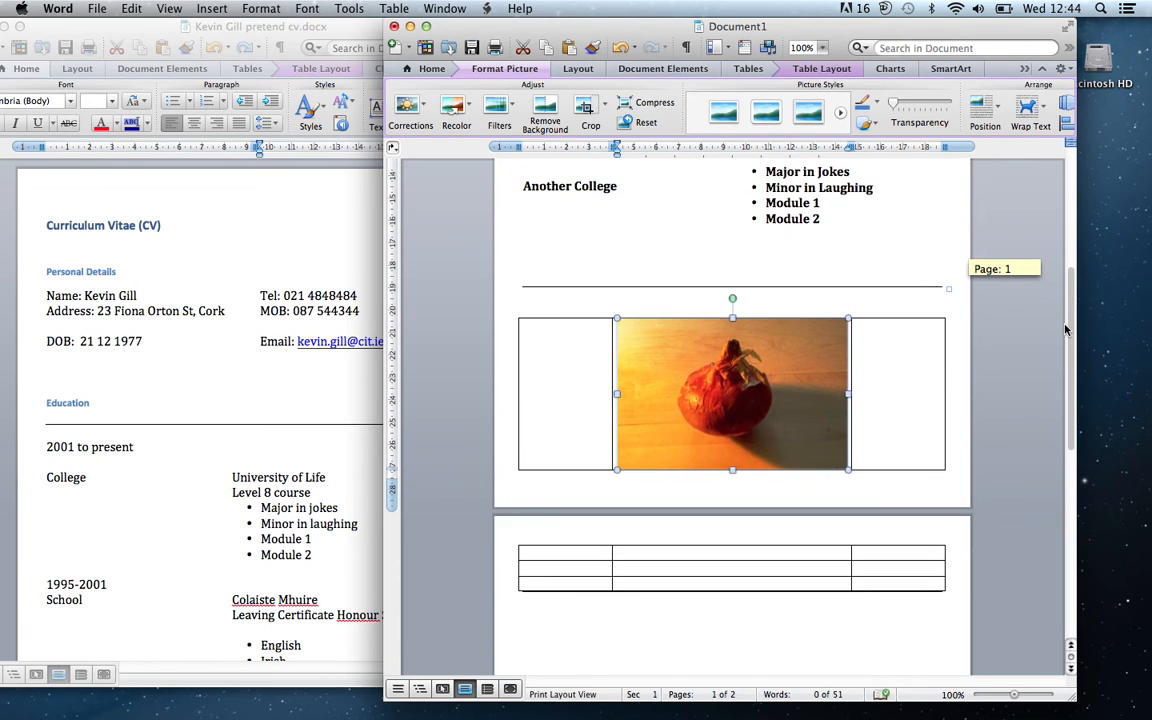
left_click(904, 299)
key("Return")
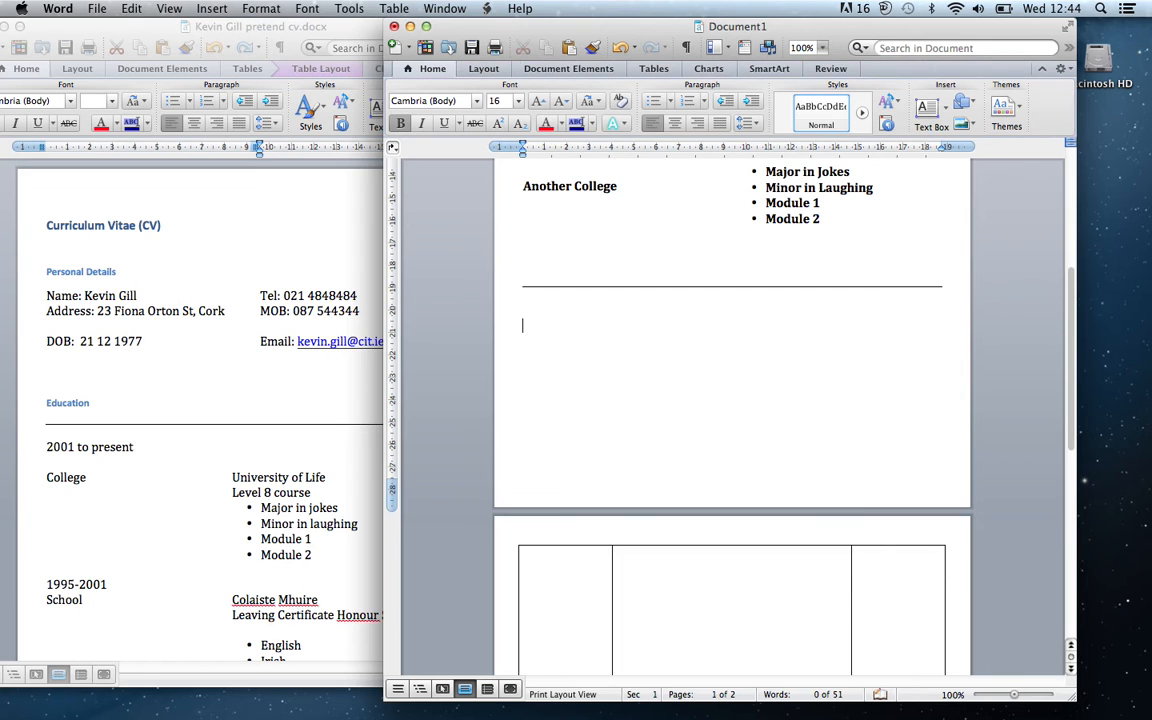
Insert the picture j0144480.jpg from the demos folder into the middle cell of the picture table's third row.
left_click_drag(1071, 289, 1071, 400)
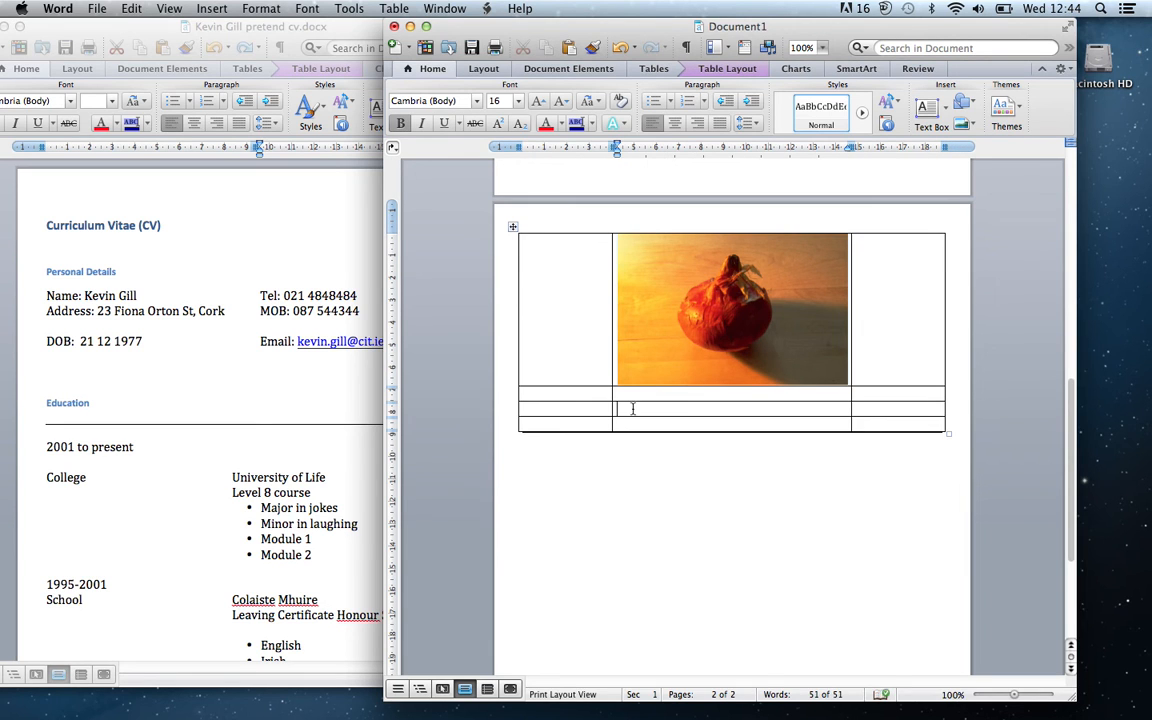
left_click(211, 8)
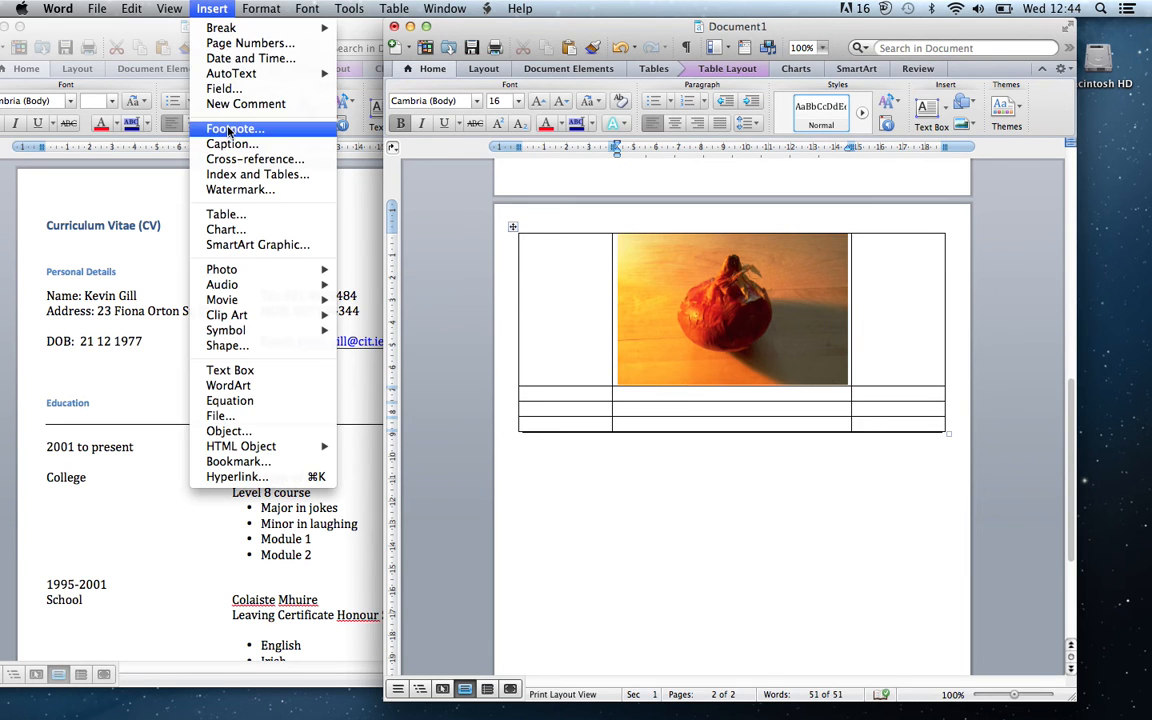
mouse_move(300, 269)
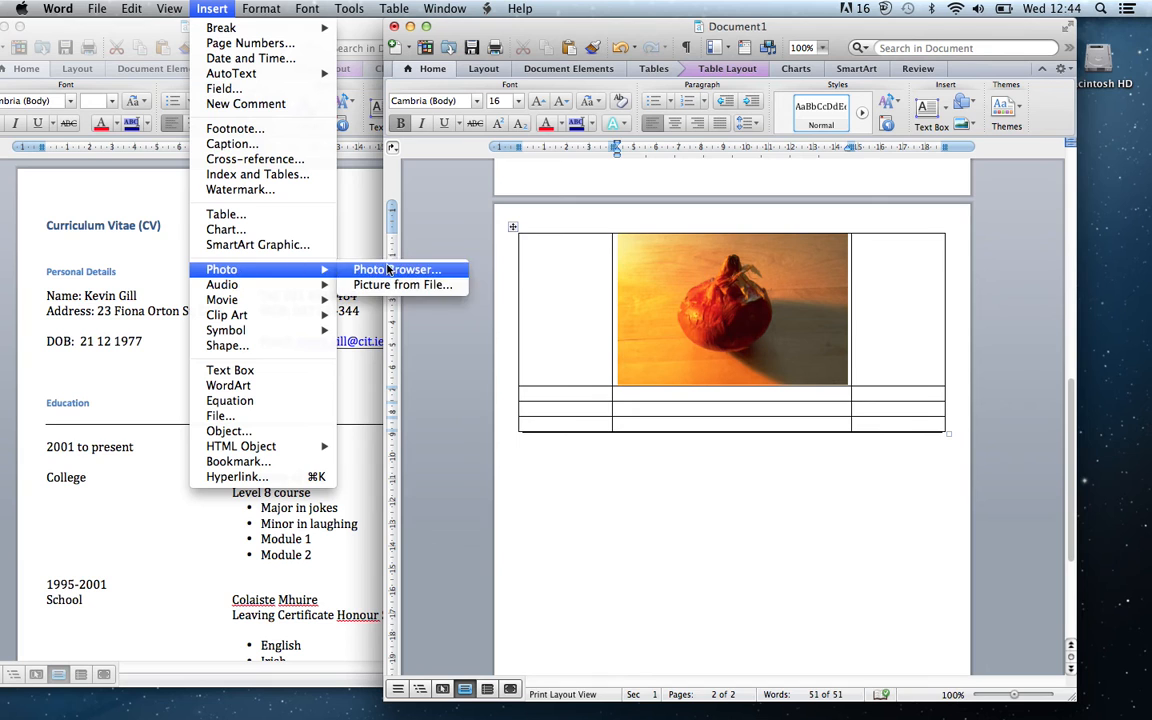
left_click(399, 286)
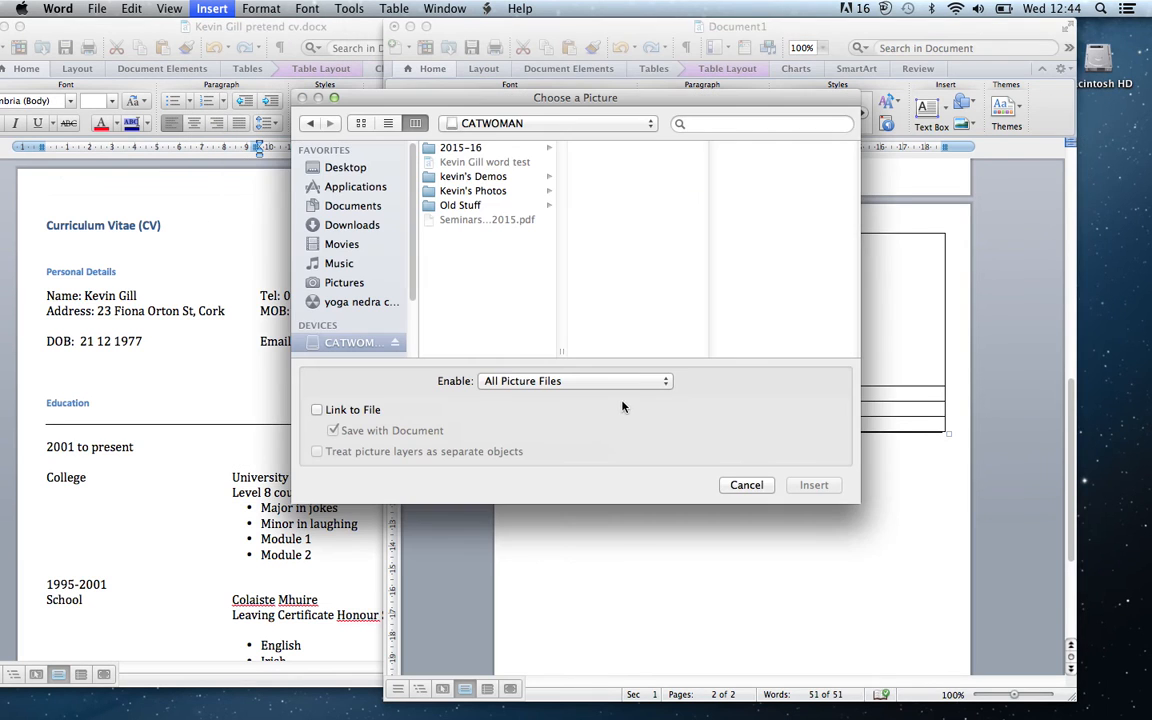
left_click(513, 177)
left_click(625, 219)
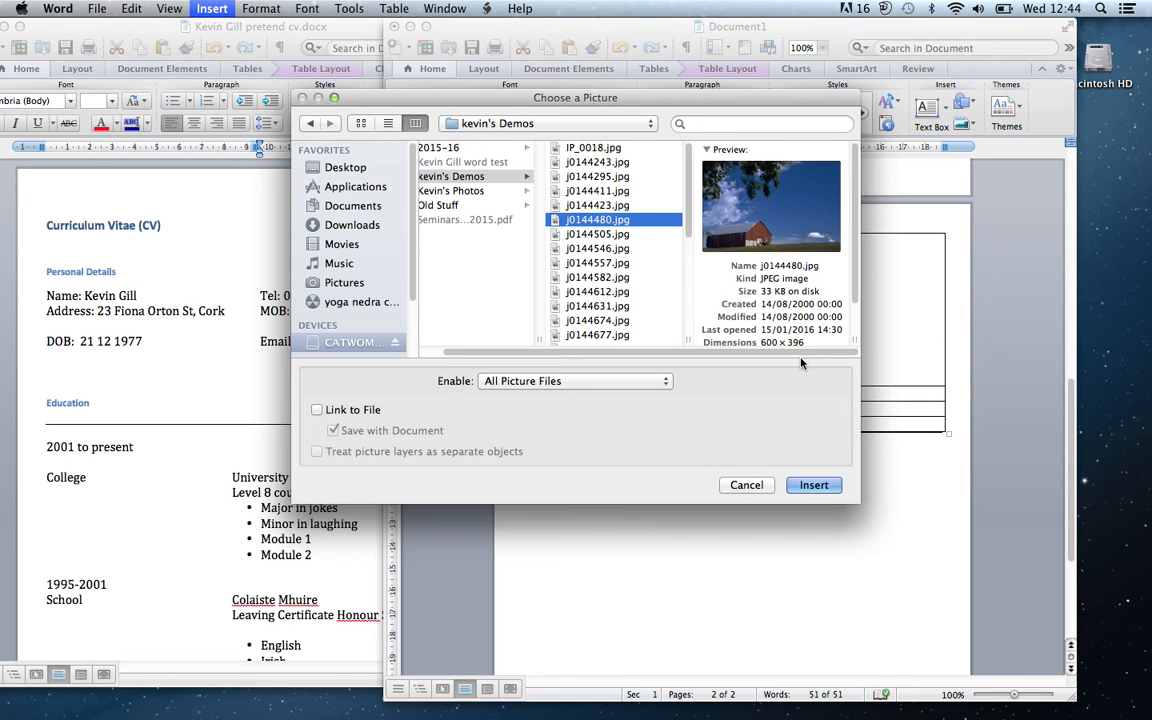
left_click(813, 484)
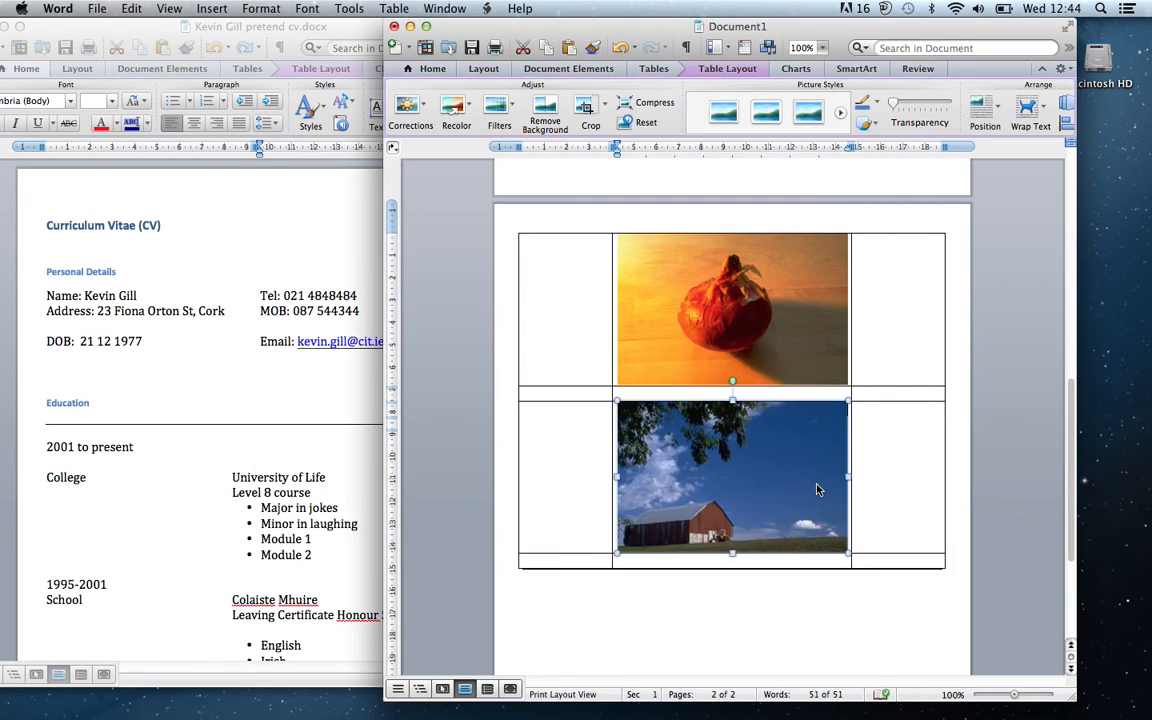
Enter the caption "Image Title One Size 100X200" in the middle cell beneath the first picture.
left_click(694, 393)
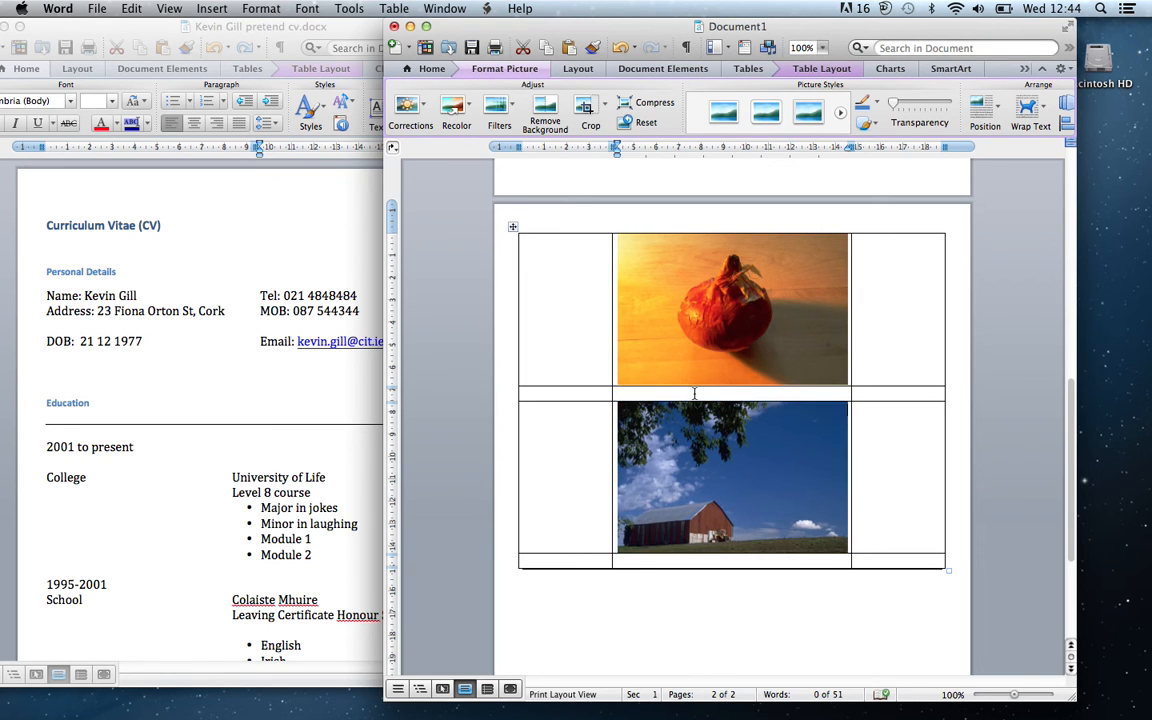
type("Im")
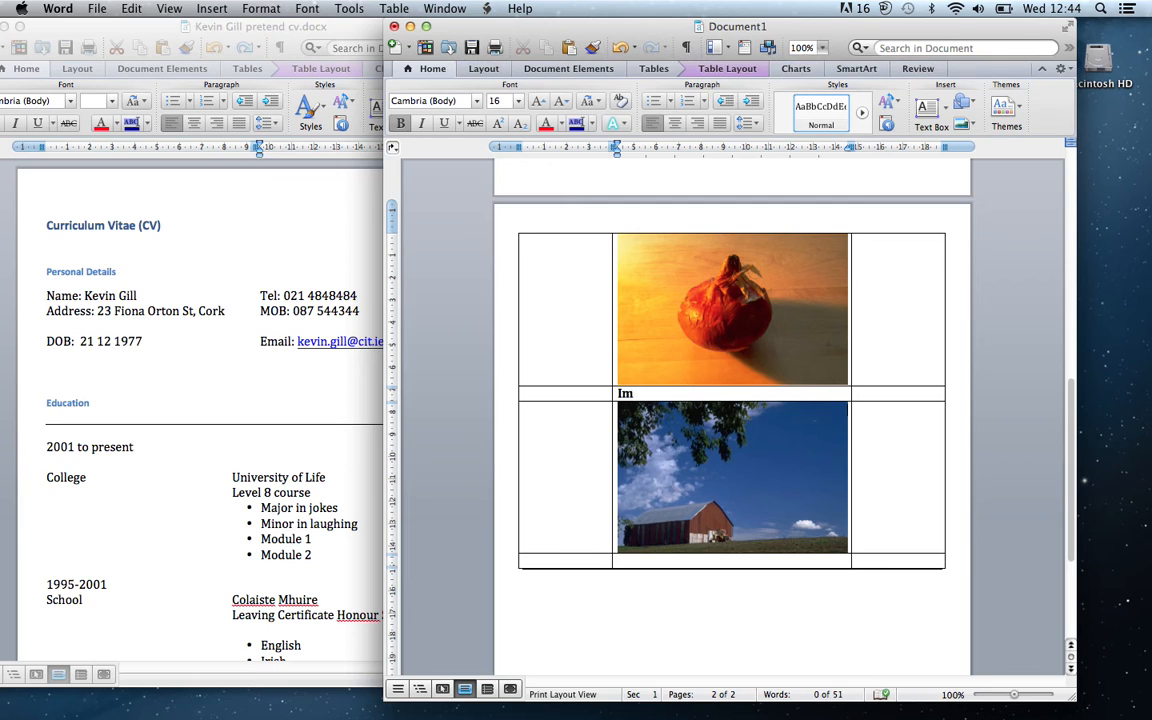
type("age Title One")
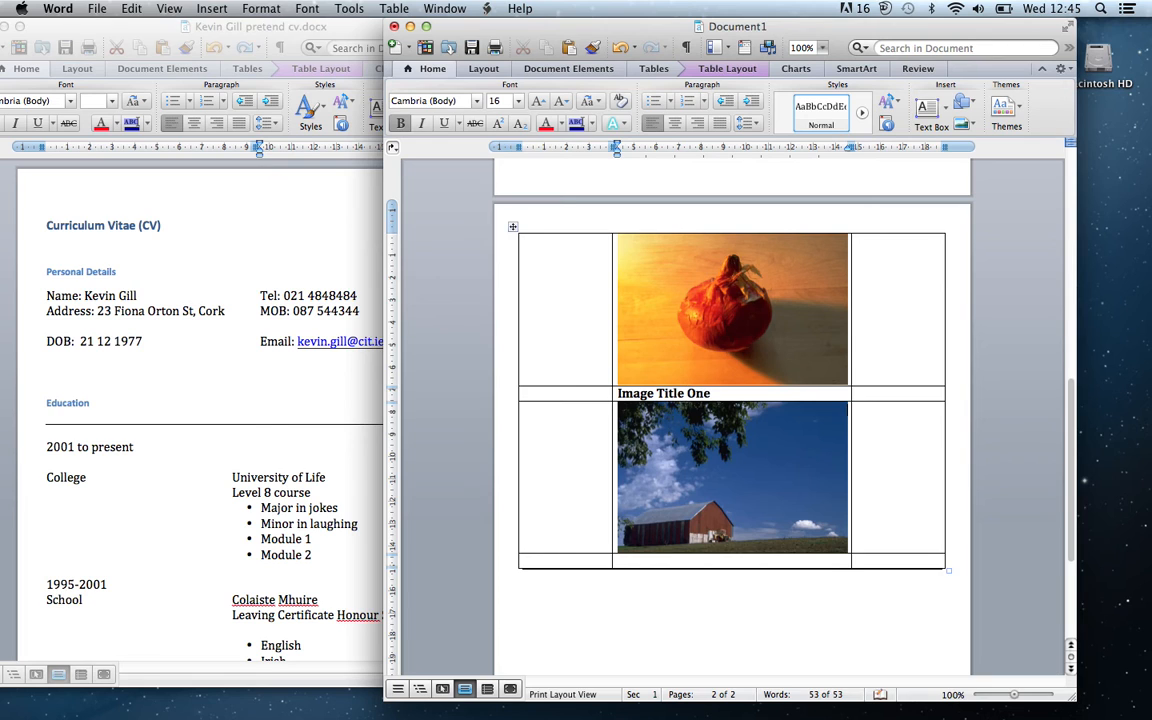
type(" Size 100X200")
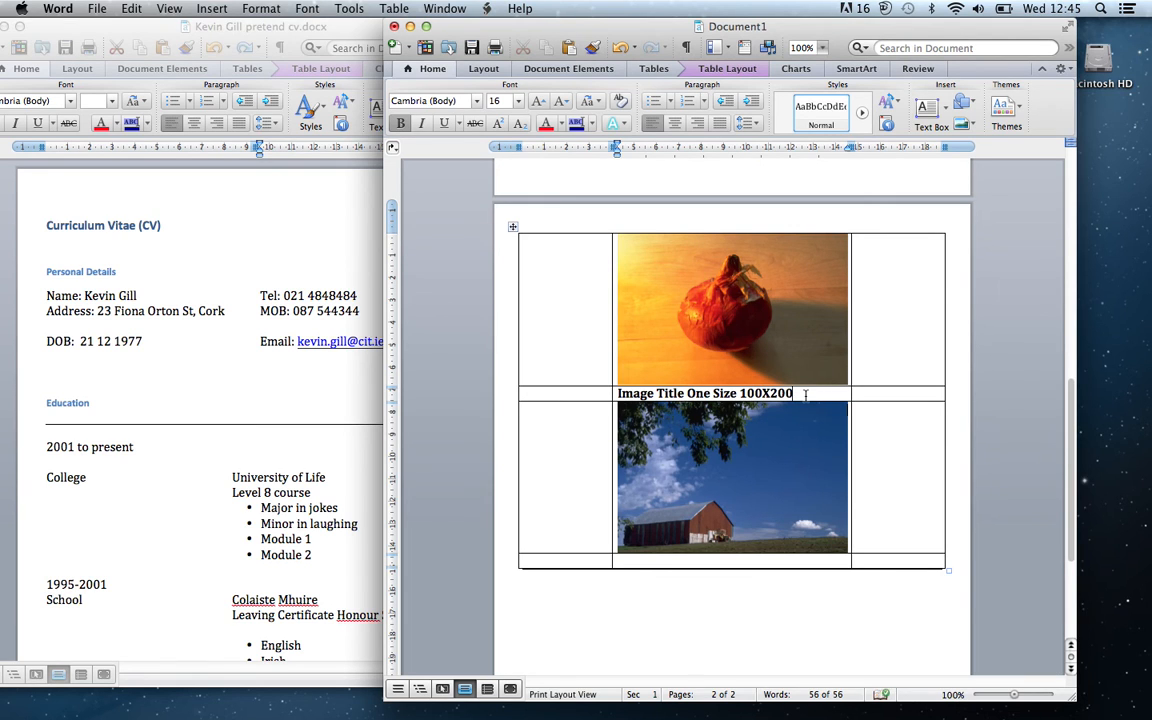
Centre the first picture's caption in its cell and add a blank line above and below it.
left_click_drag(805, 395, 699, 397)
left_click(699, 395)
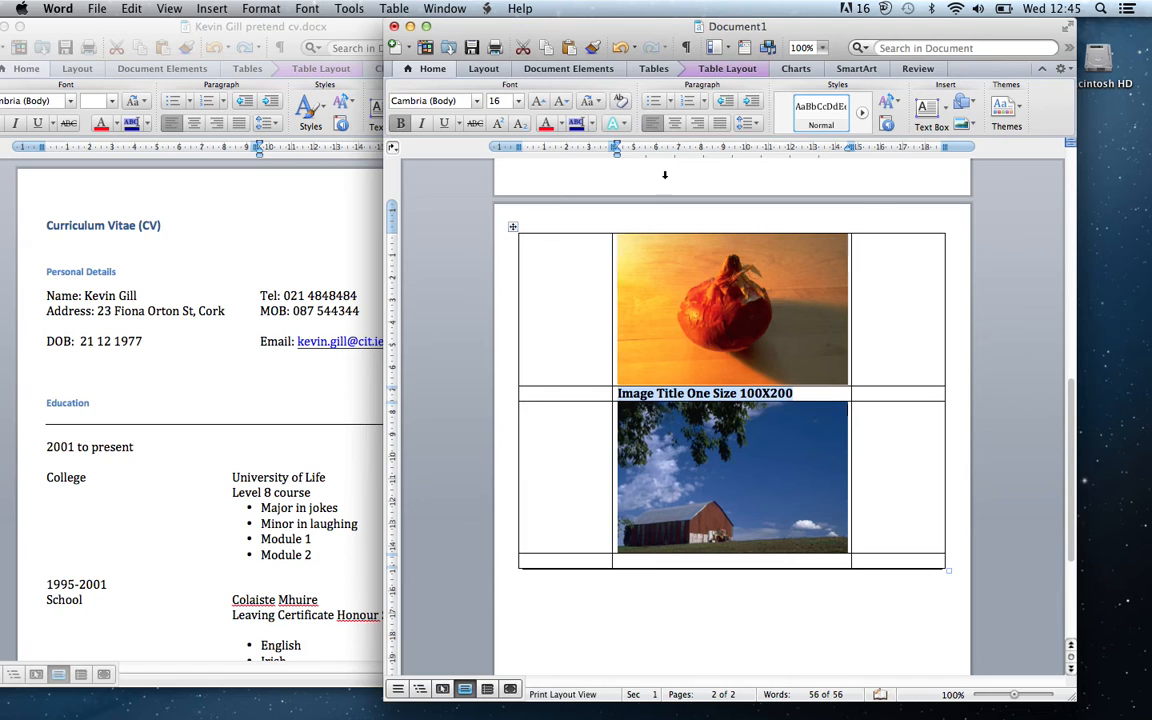
key("super+e")
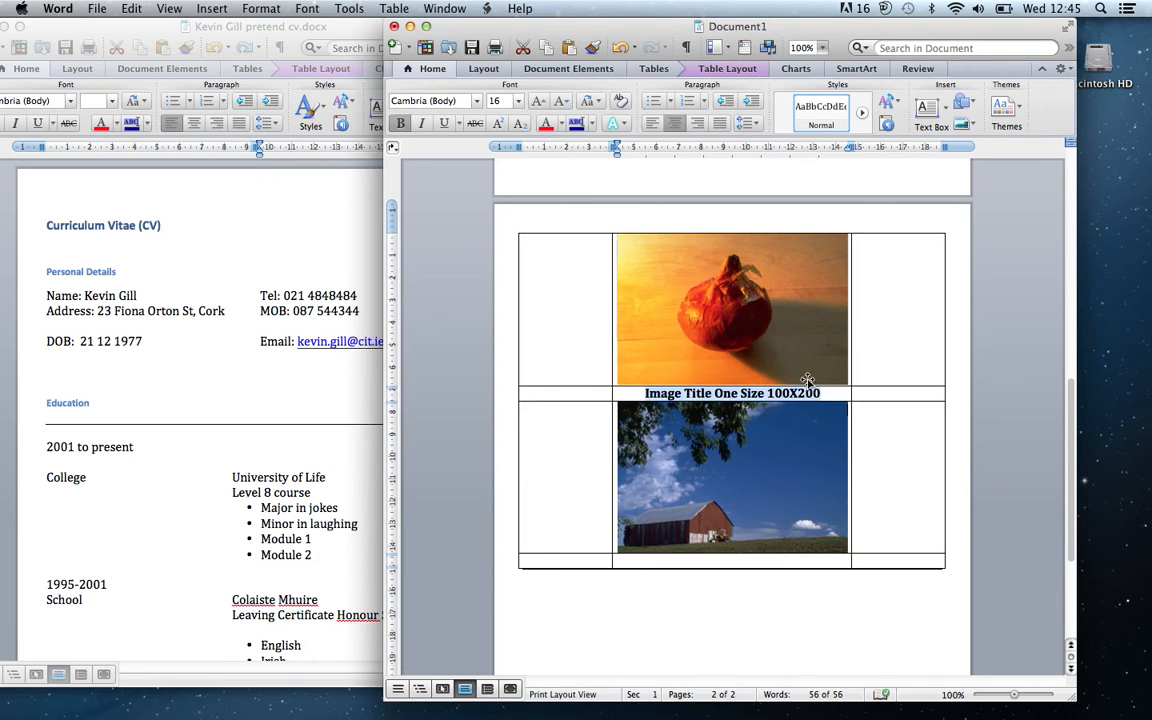
left_click(645, 393)
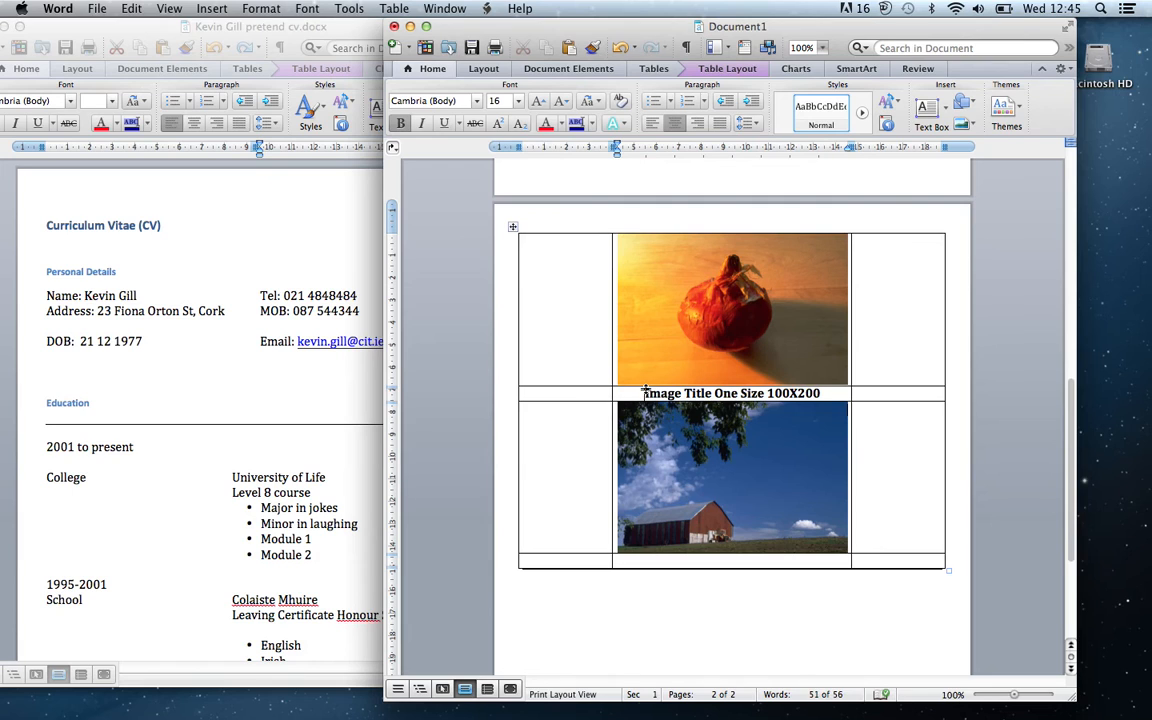
key("Return")
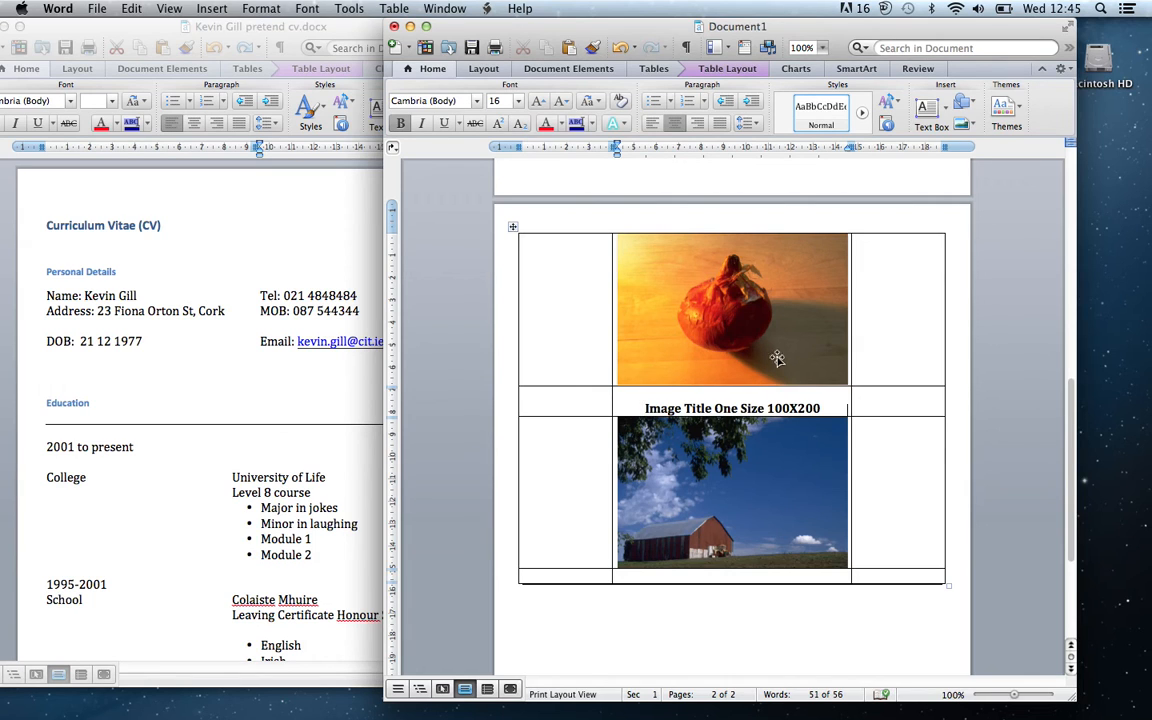
left_click(834, 408)
key("Return")
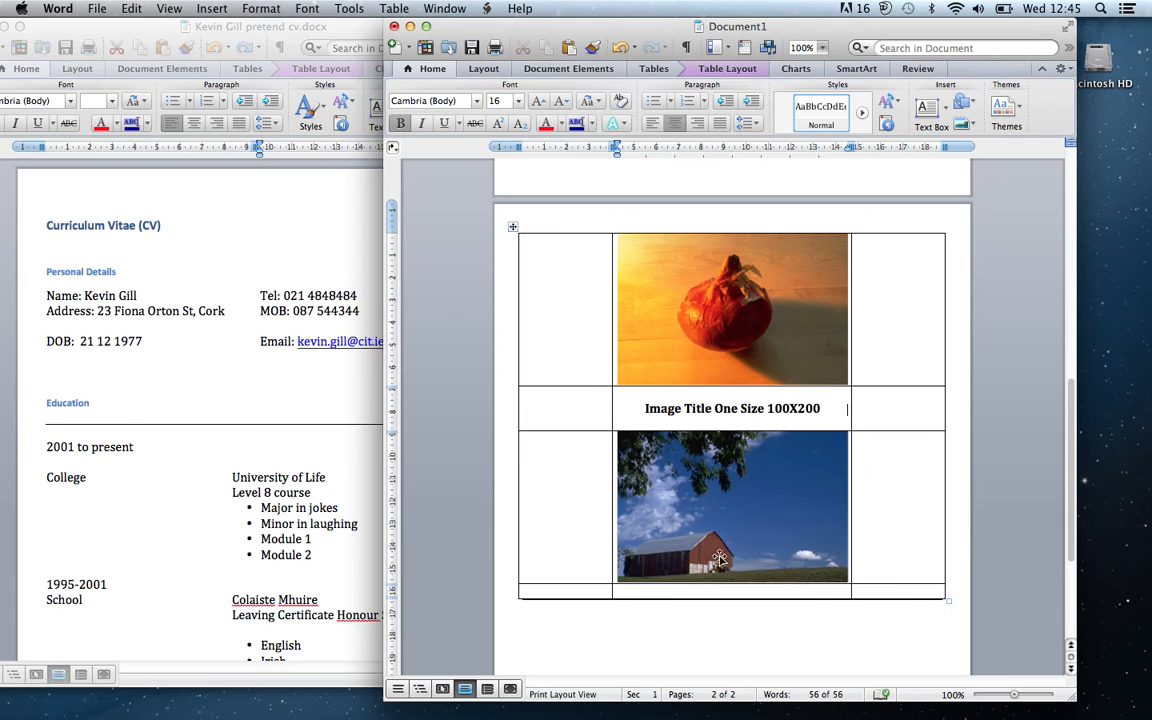
Enter the caption "Image Title Two Size 100X200" in the middle cell beneath the barn picture.
left_click(689, 593)
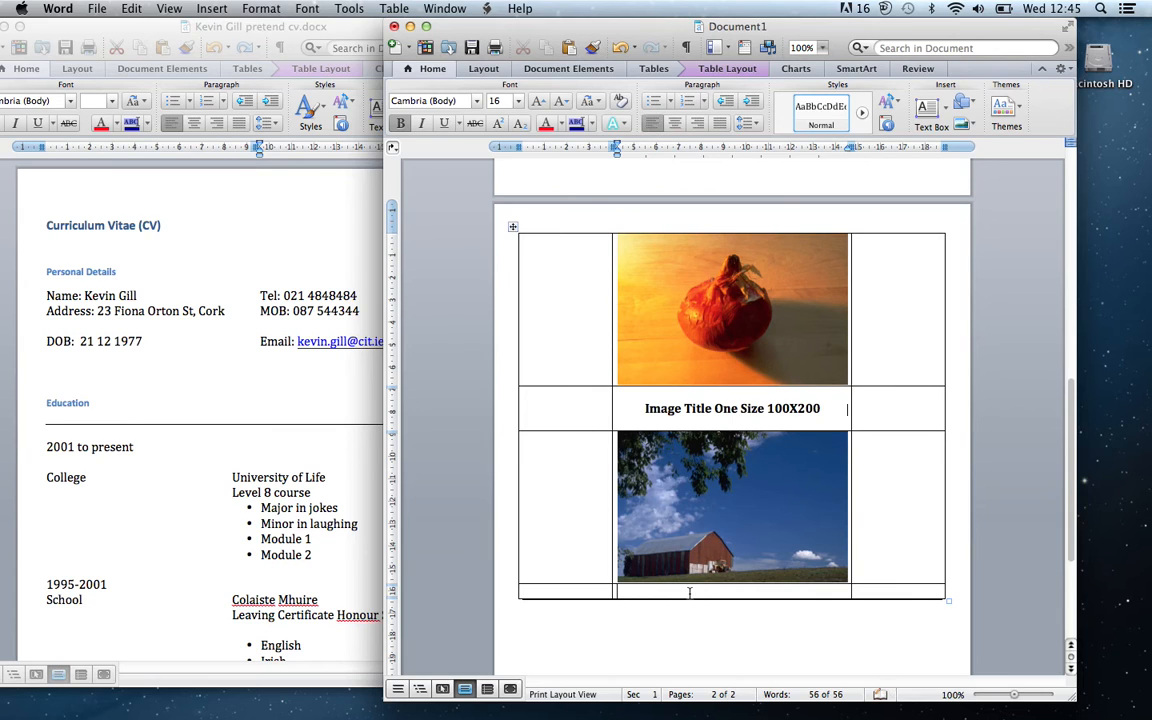
type("Image Two")
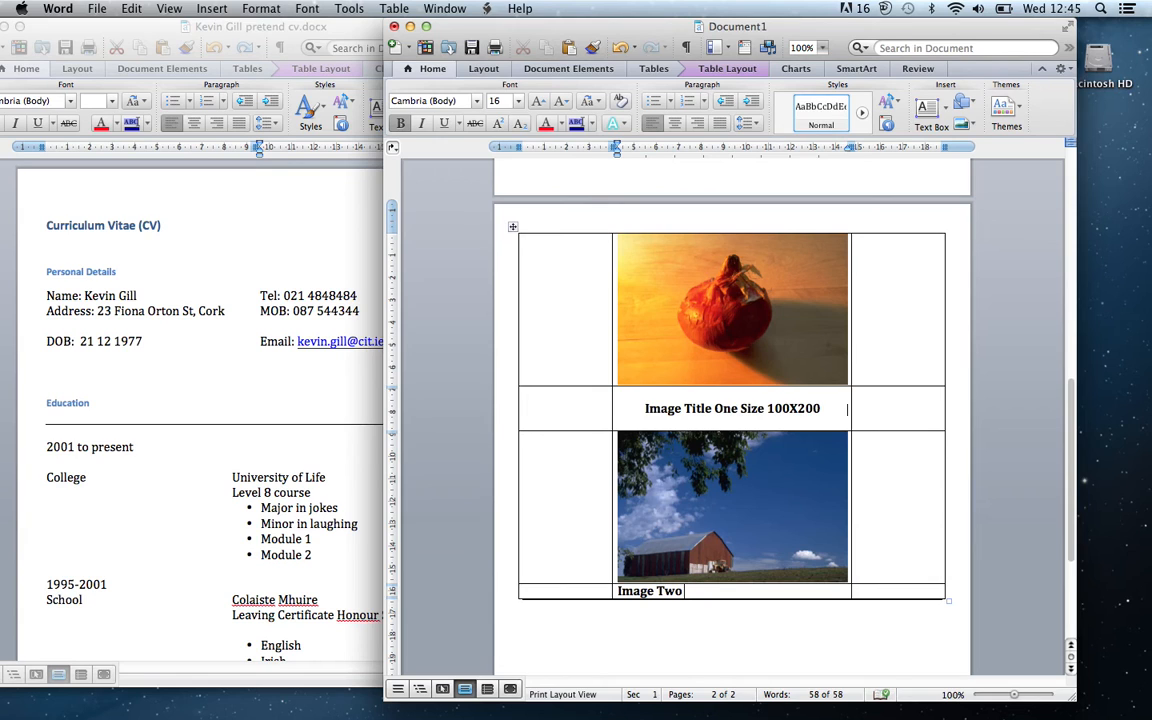
type(" Size")
left_click(656, 591)
type("Title Two Size")
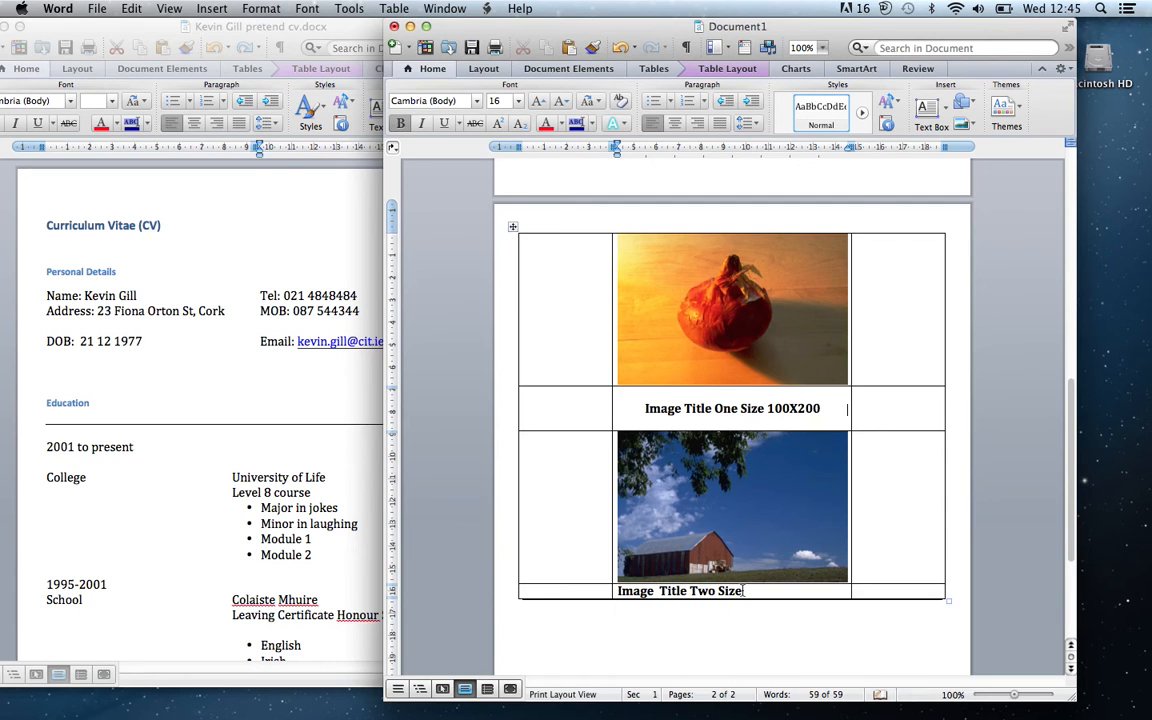
type(" 100X200")
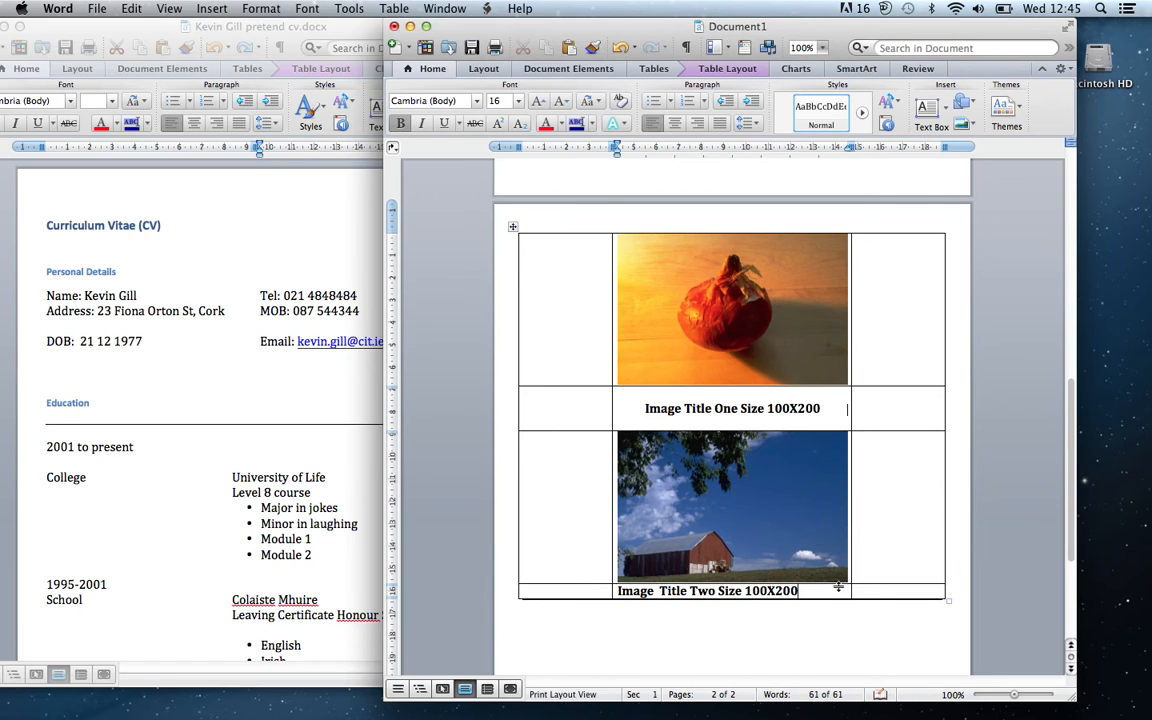
Centre the barn picture's caption in its cell and add a blank line above and below it.
left_click_drag(800, 590, 602, 589)
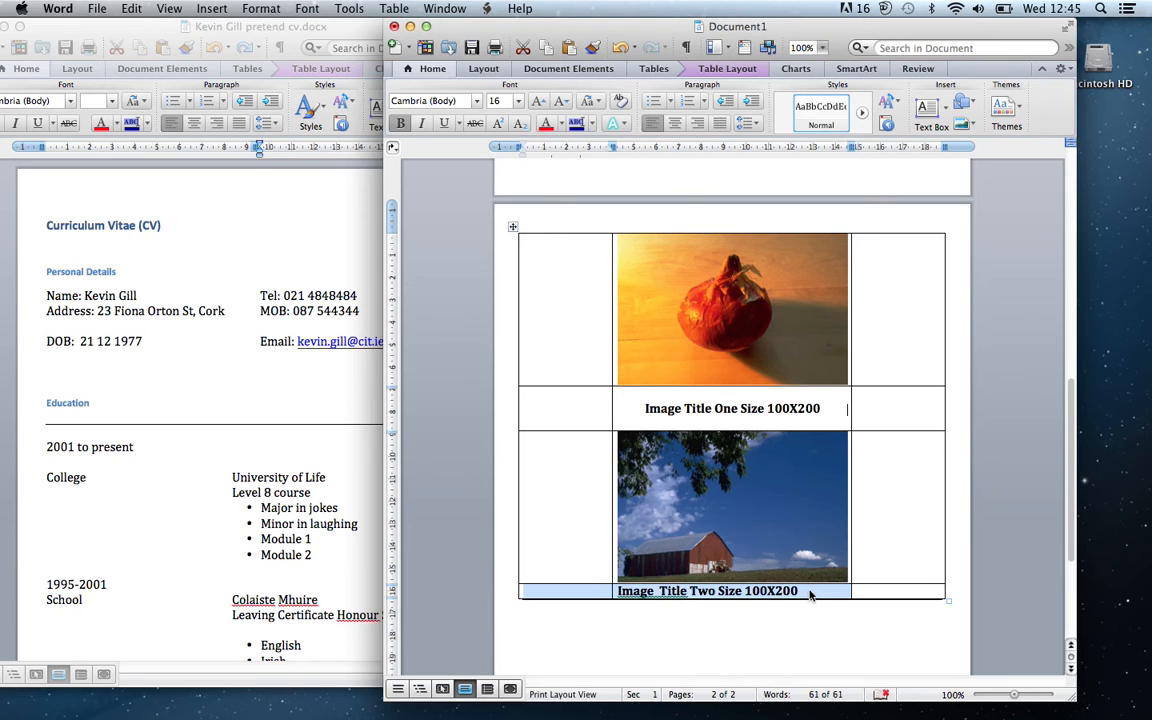
left_click_drag(808, 592, 617, 591)
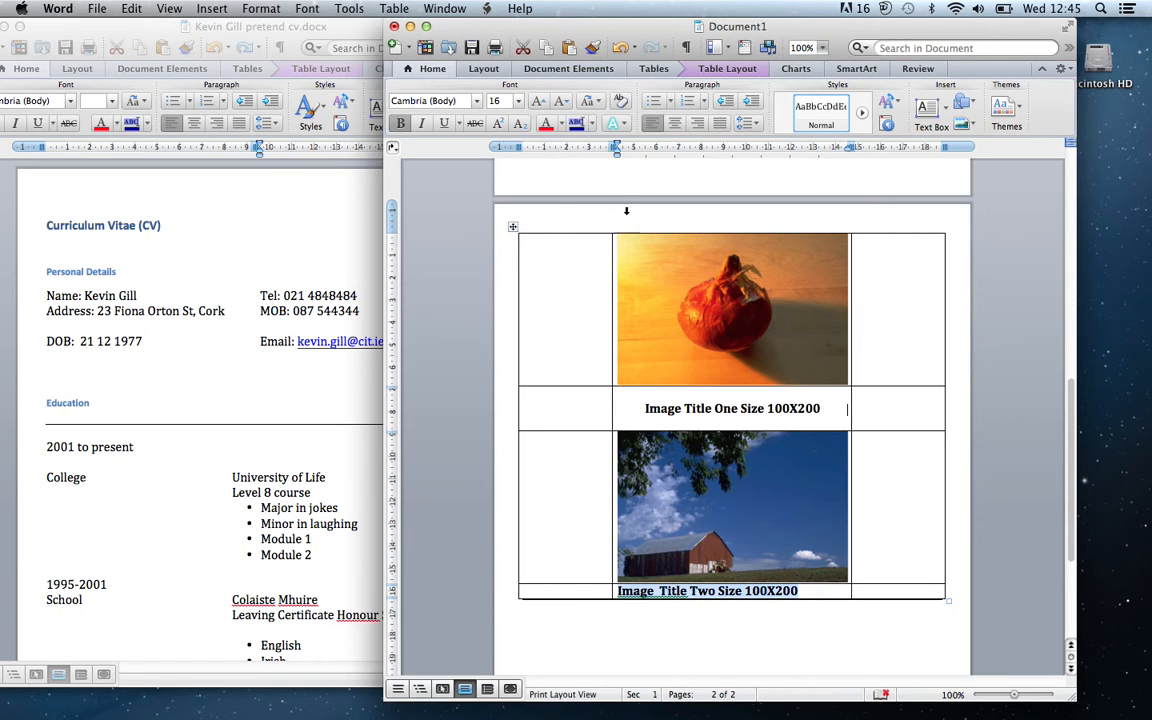
left_click(675, 122)
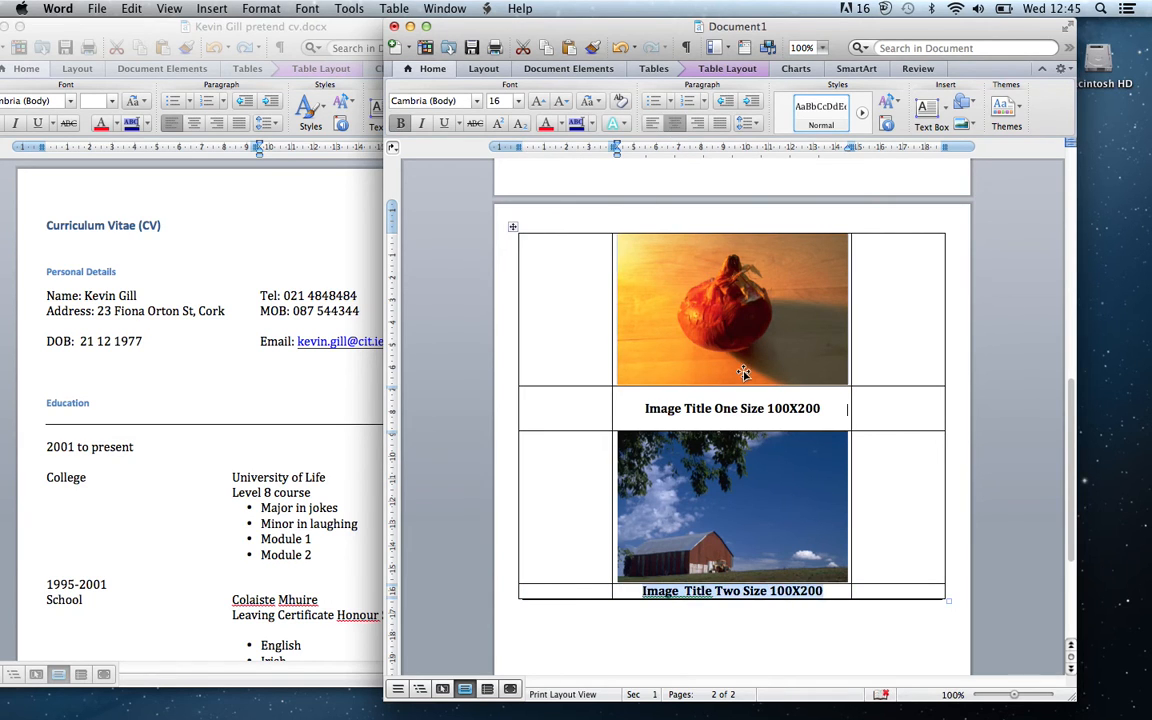
left_click(640, 595)
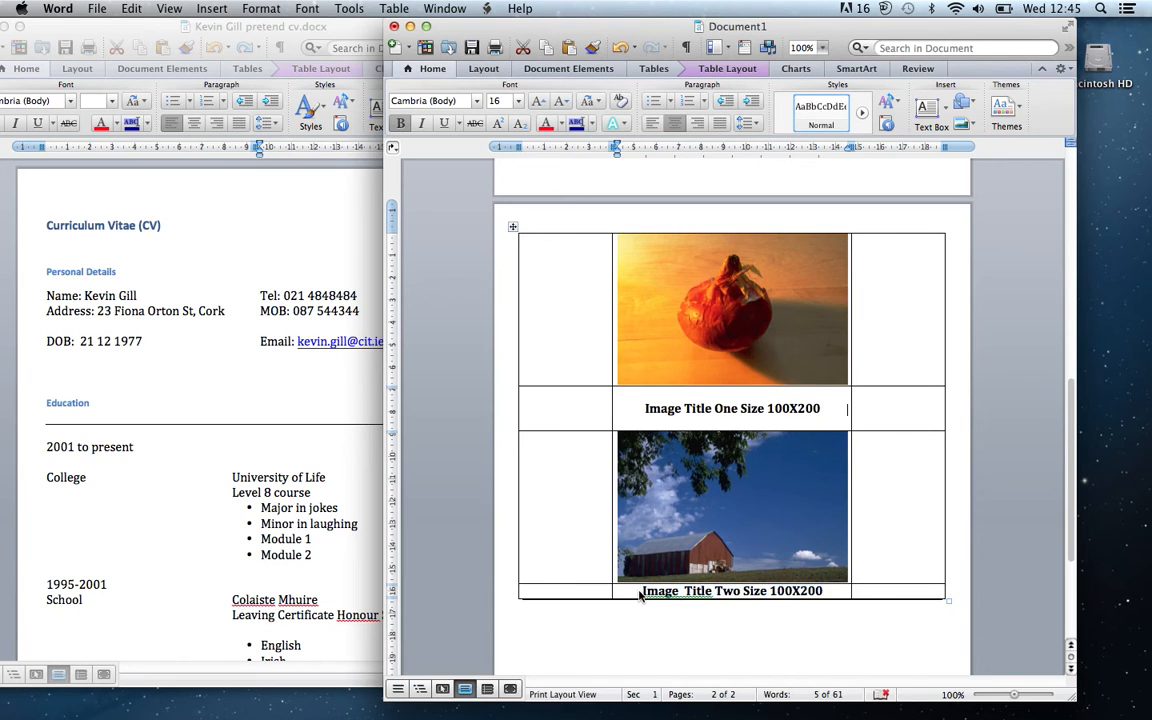
key("Return")
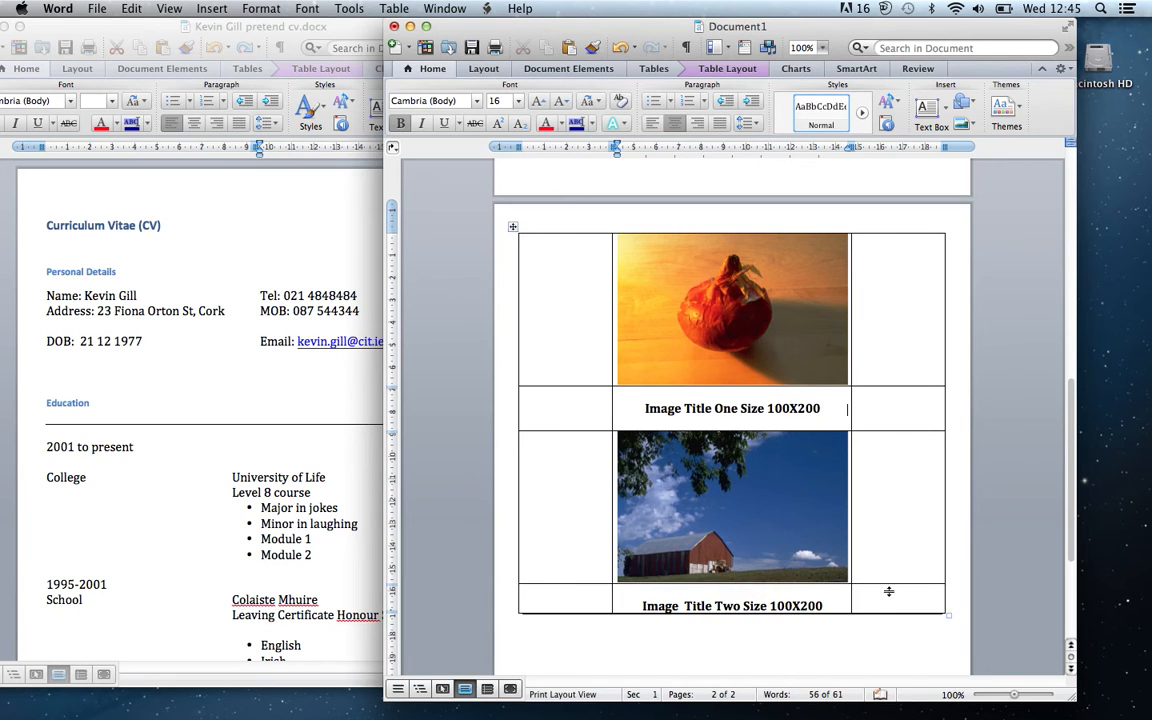
key("Return")
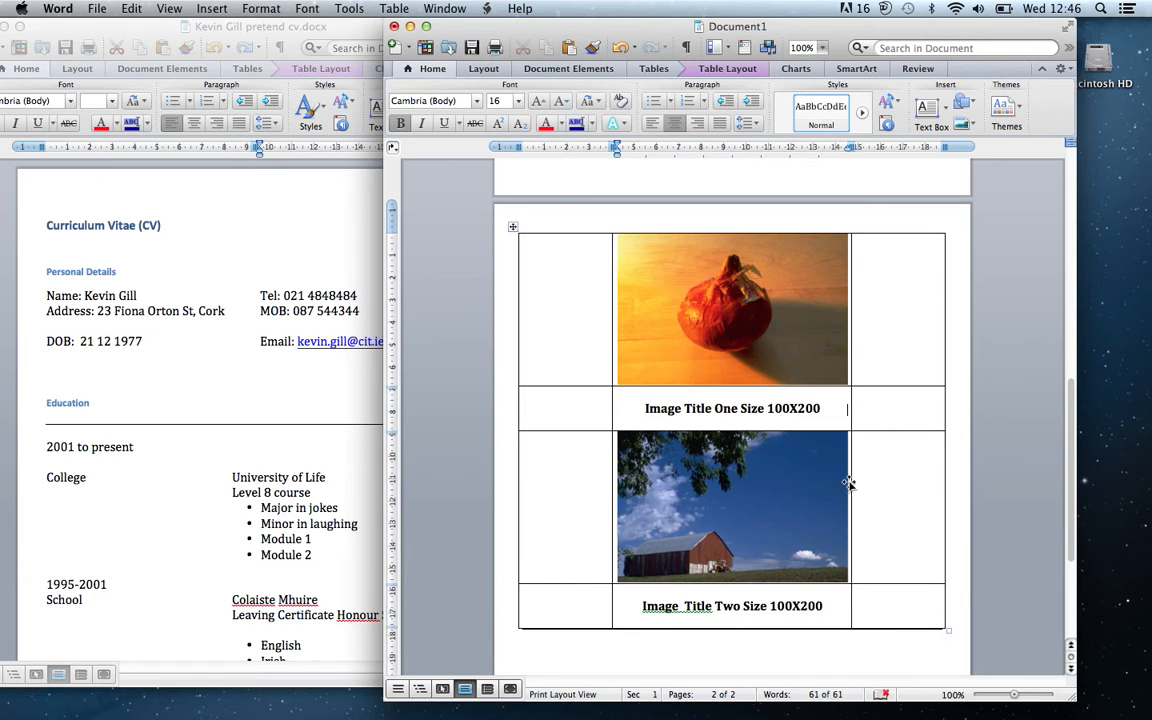
Remove all borders from the first row of the picture table.
left_click(510, 233)
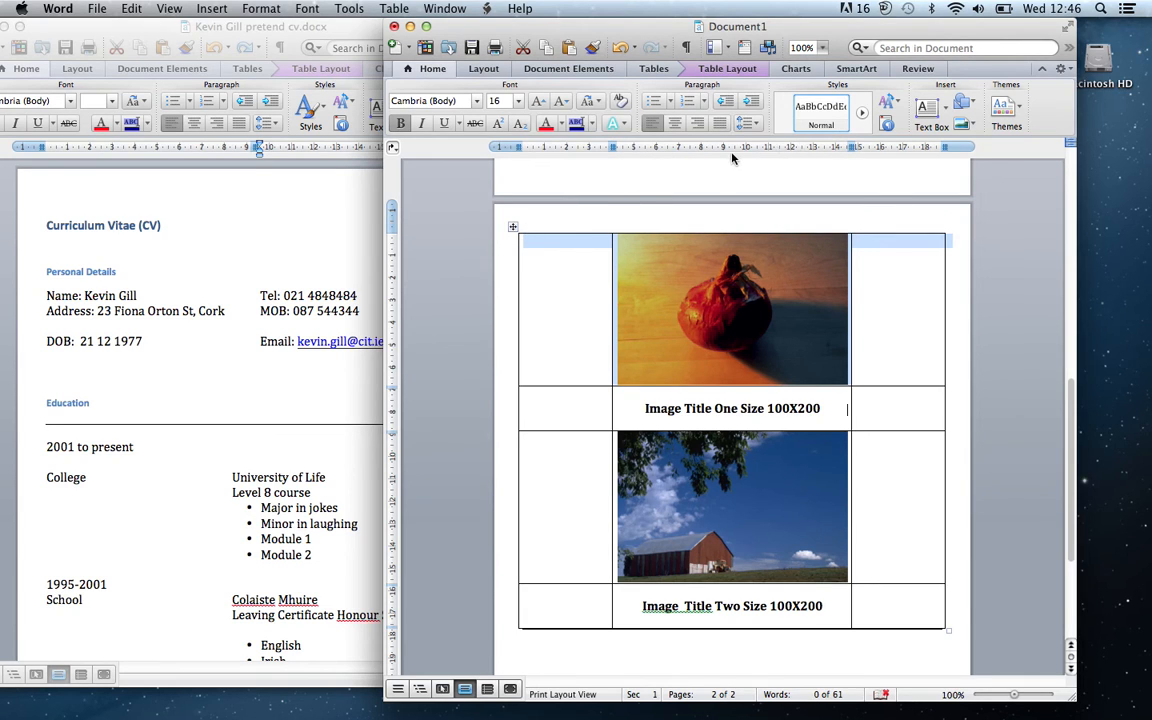
left_click(655, 69)
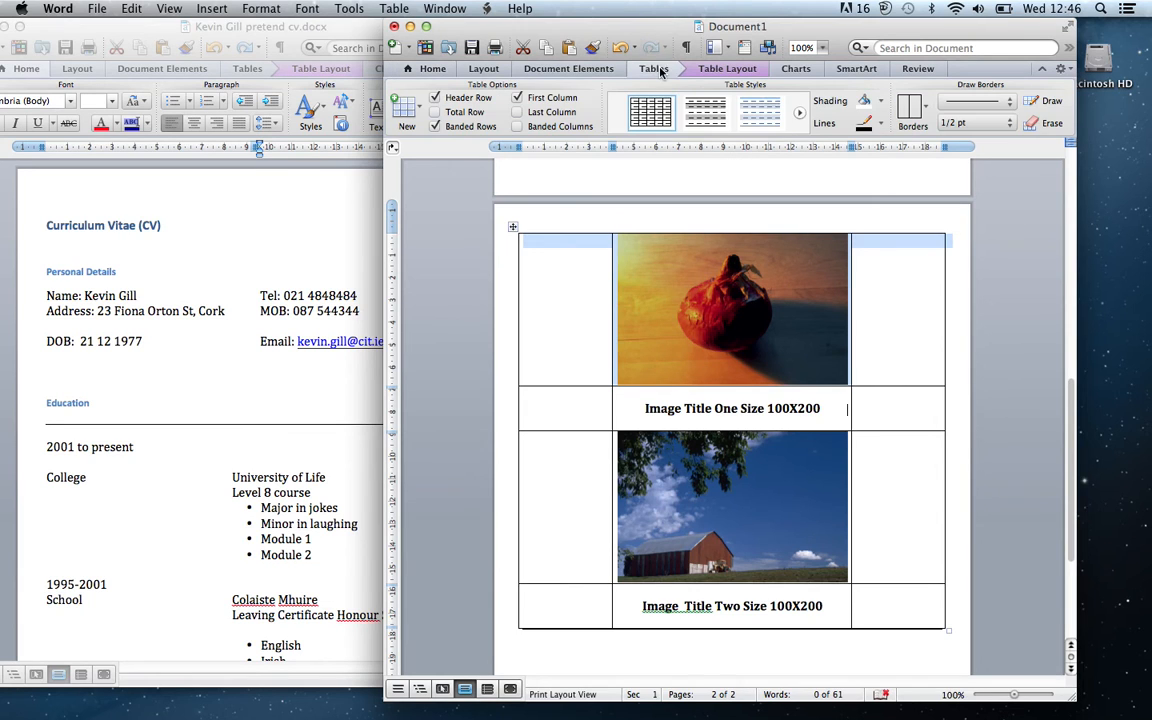
left_click(925, 113)
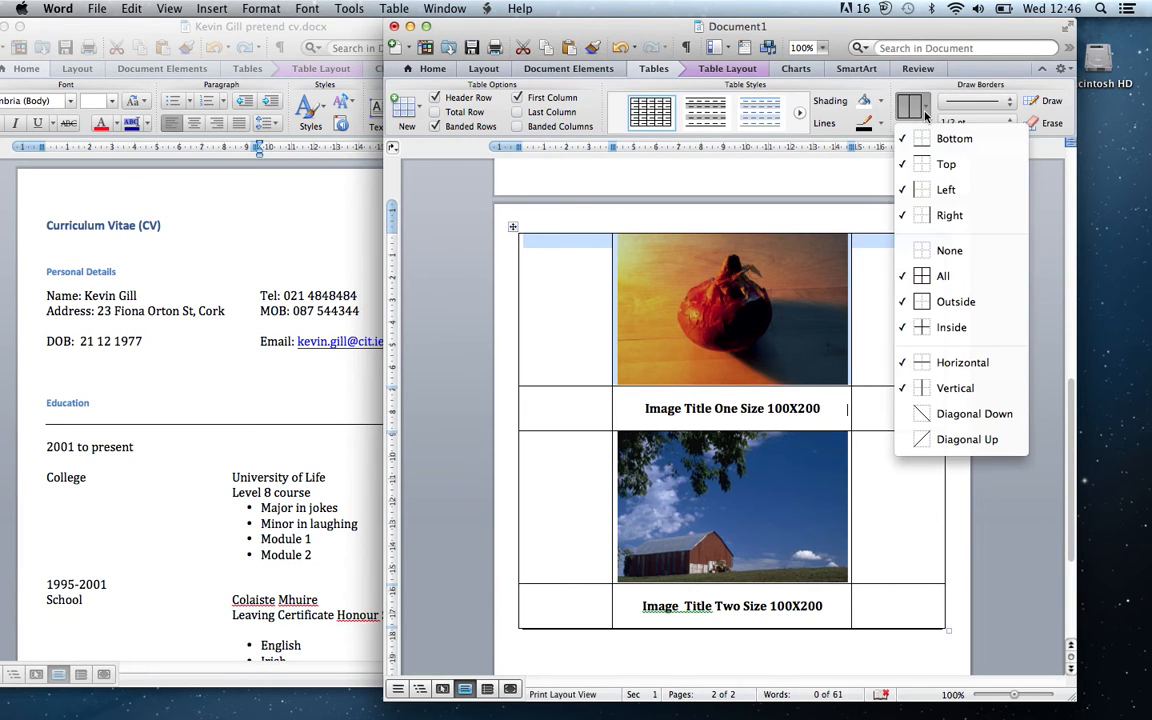
left_click(913, 250)
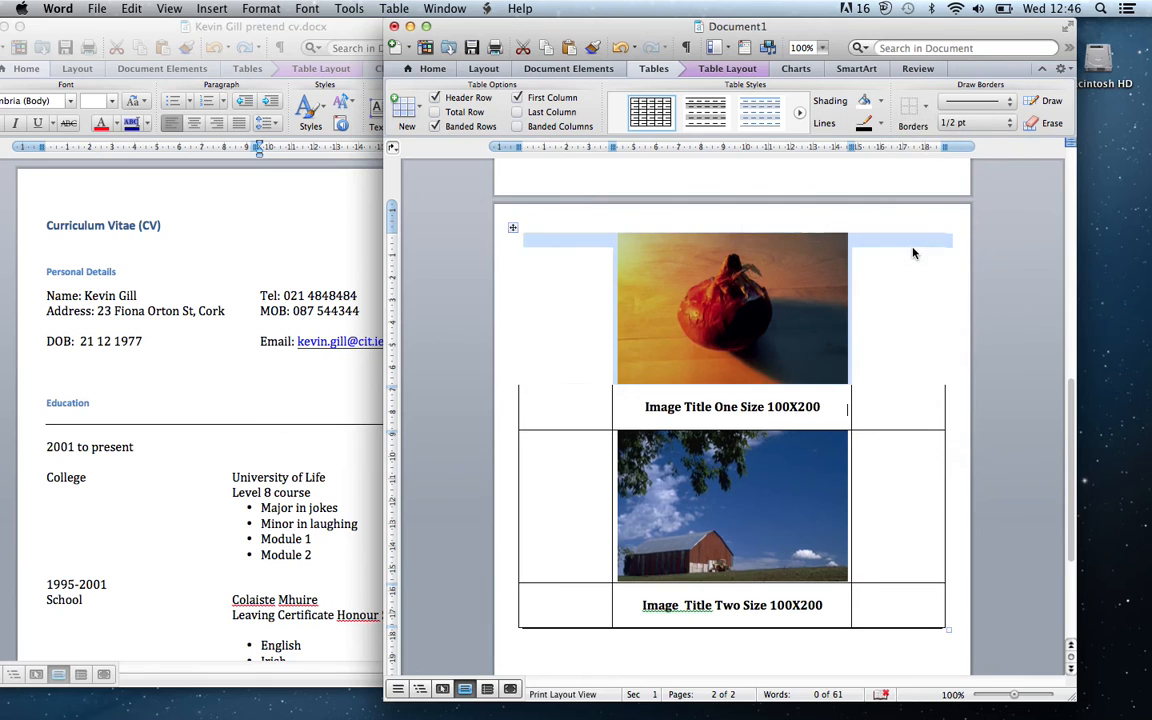
Remove all borders from the remaining three rows of the picture table.
left_click(540, 401)
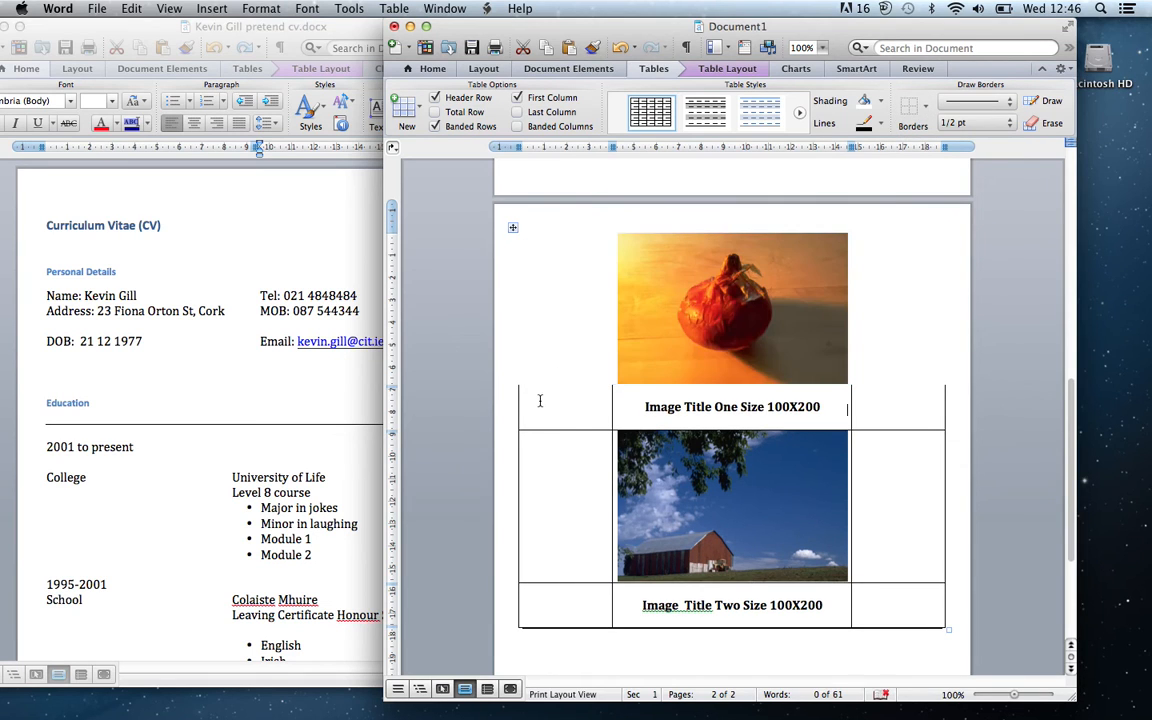
left_click_drag(540, 401, 887, 617)
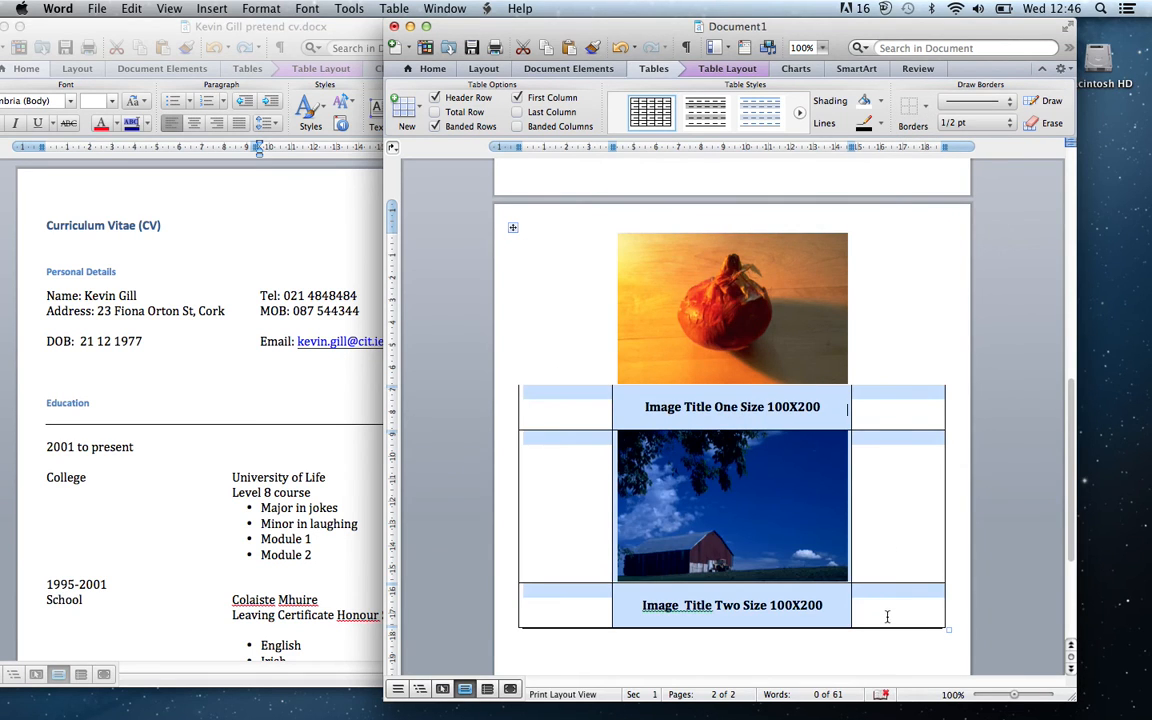
left_click(912, 106)
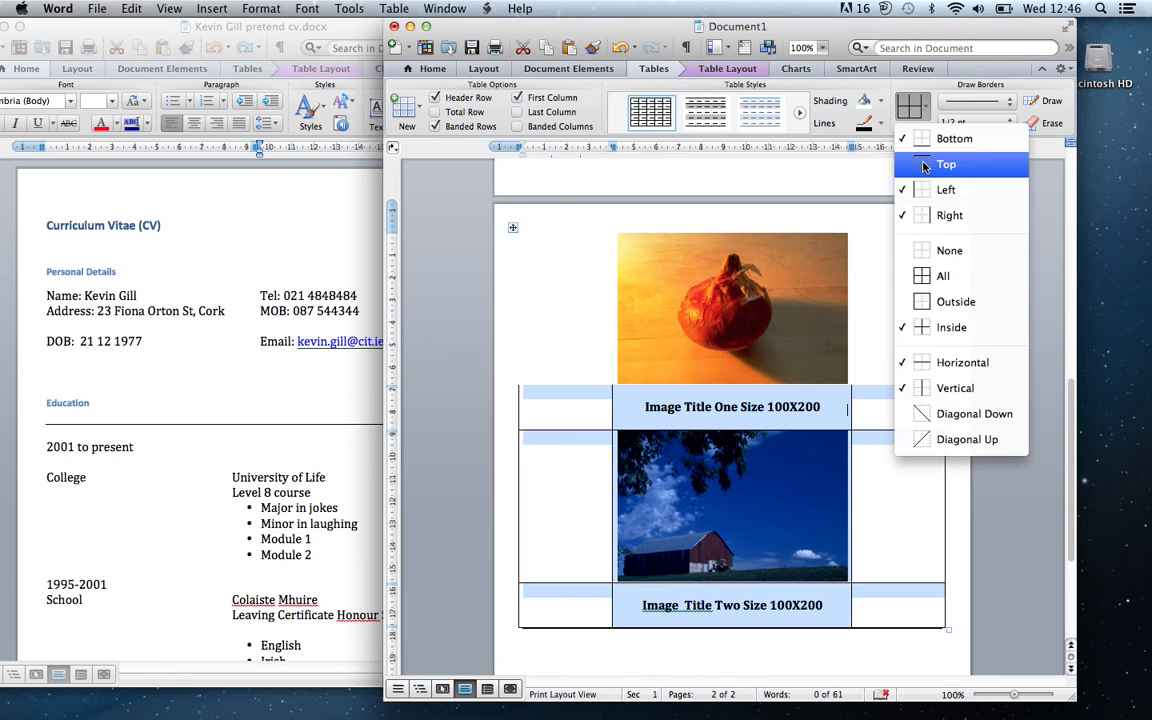
left_click(923, 252)
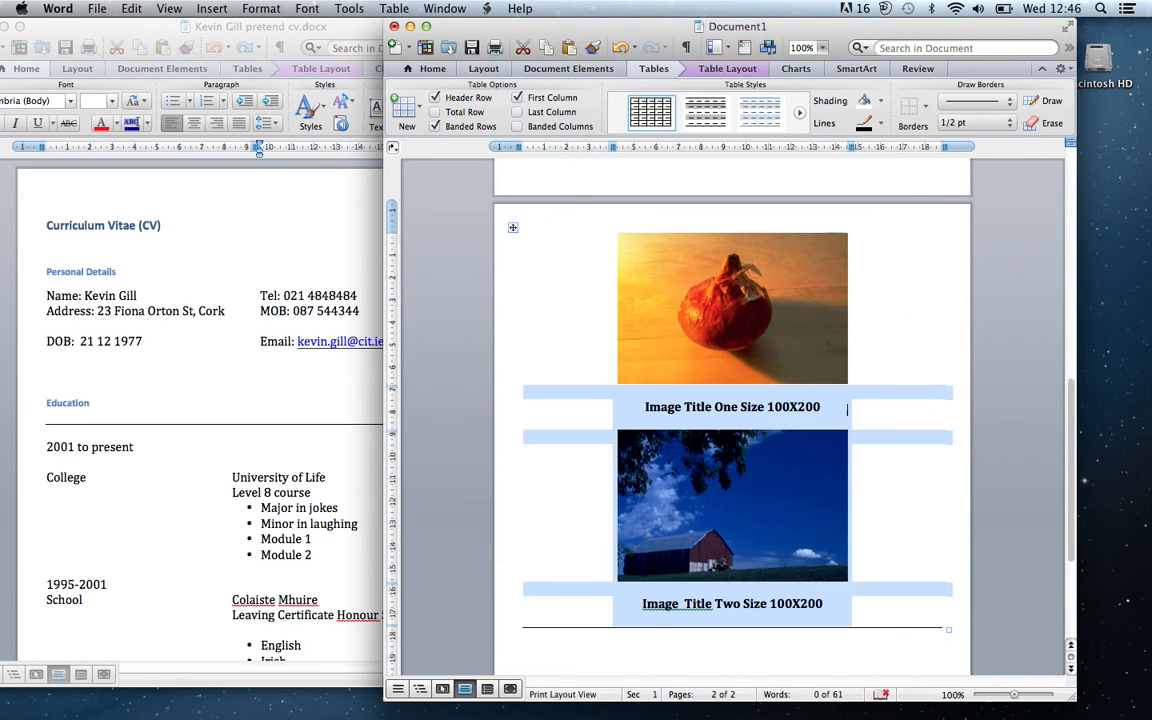
left_click(847, 408)
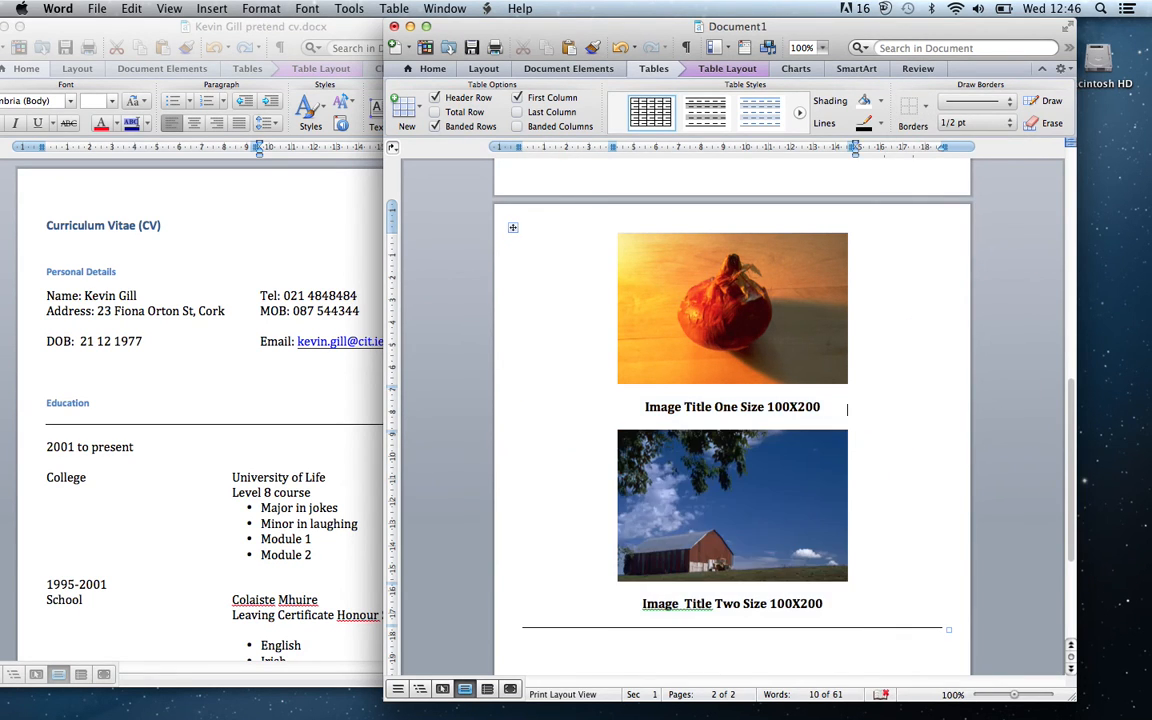
key("ctrl+super+Escape")
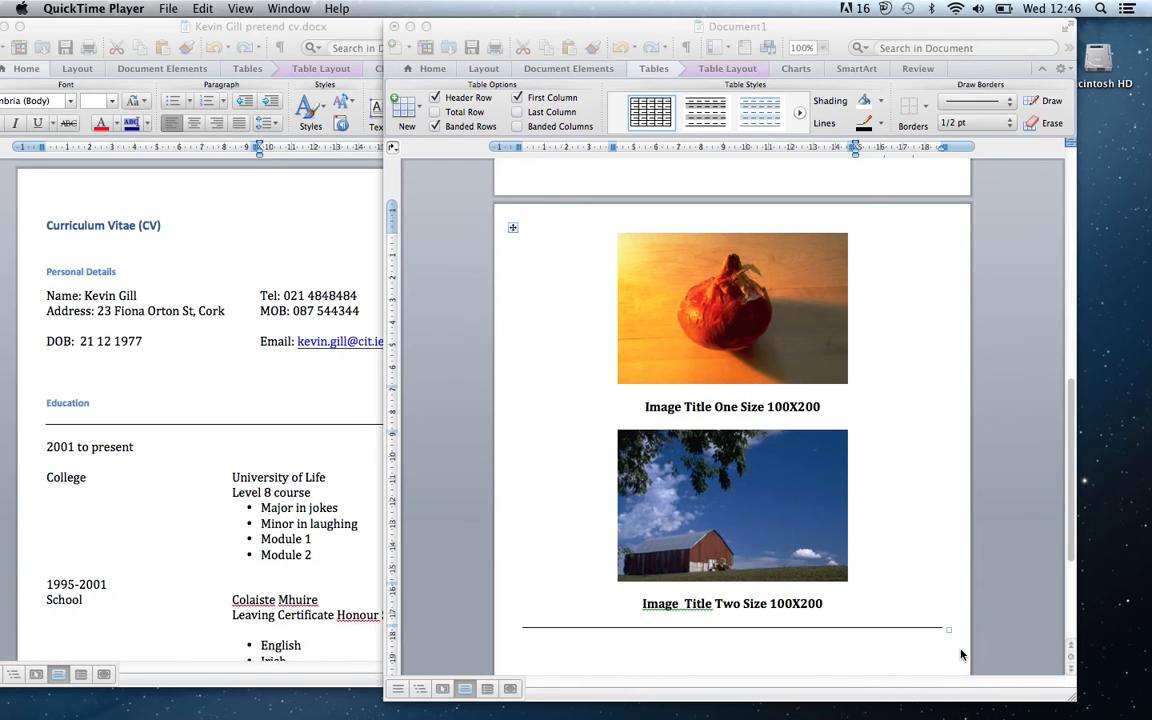
left_click(958, 446)
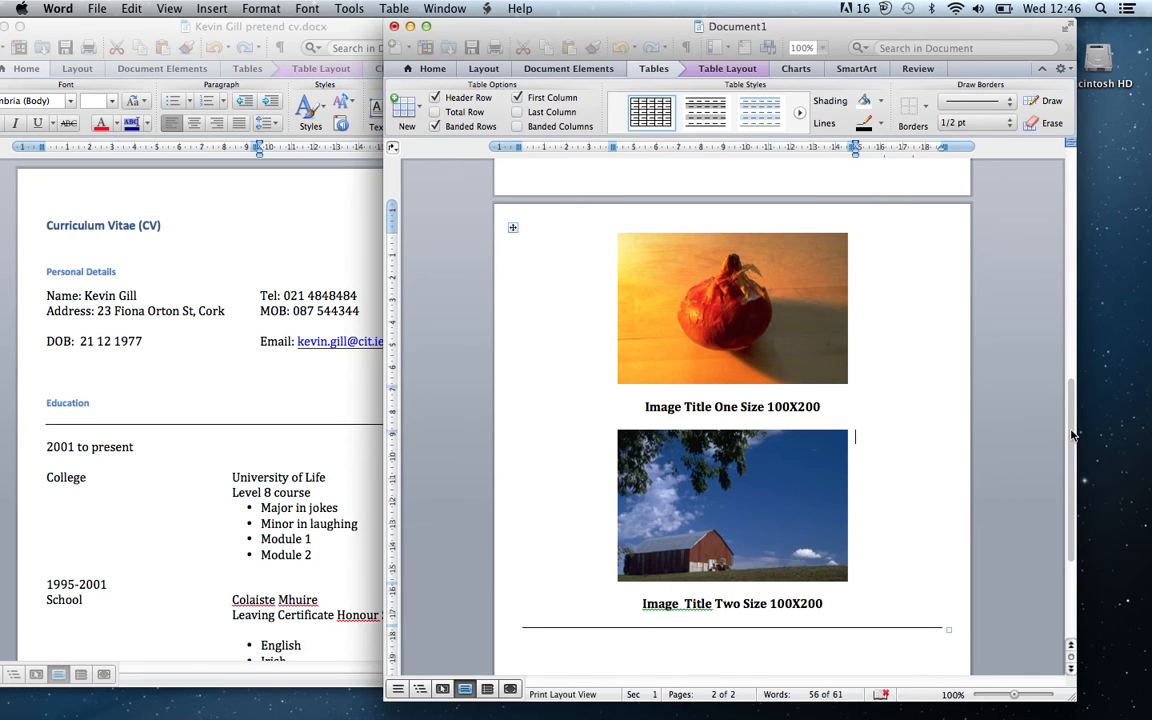
left_click_drag(1069, 432, 993, 455)
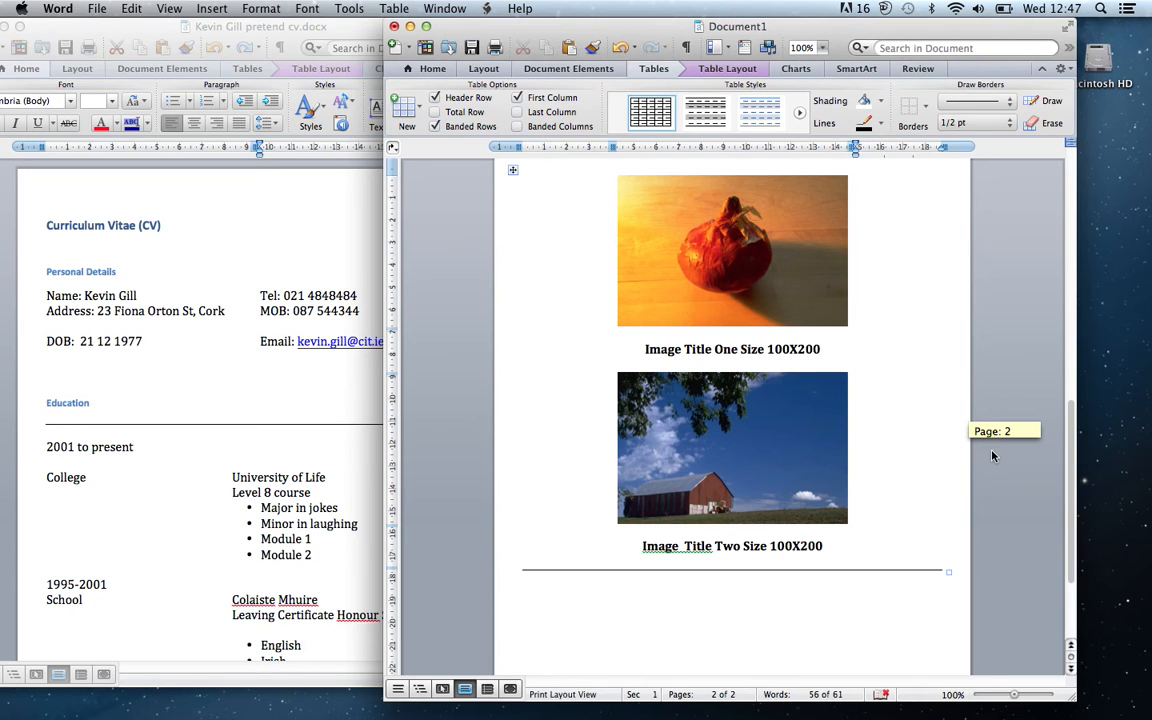
scroll(992, 456, "down", 3)
scroll(978, 513, "up", 4)
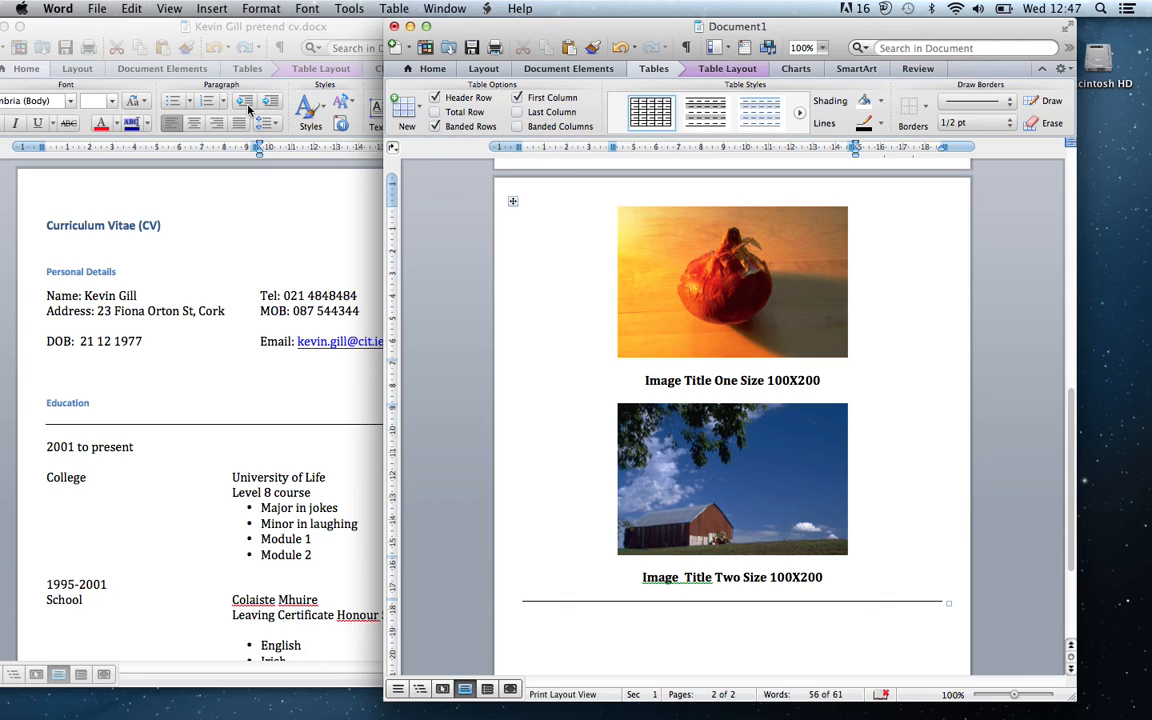
Save the document on the Desktop as a Word Document (.docx) named "Curriculum Vitae print".
left_click(100, 10)
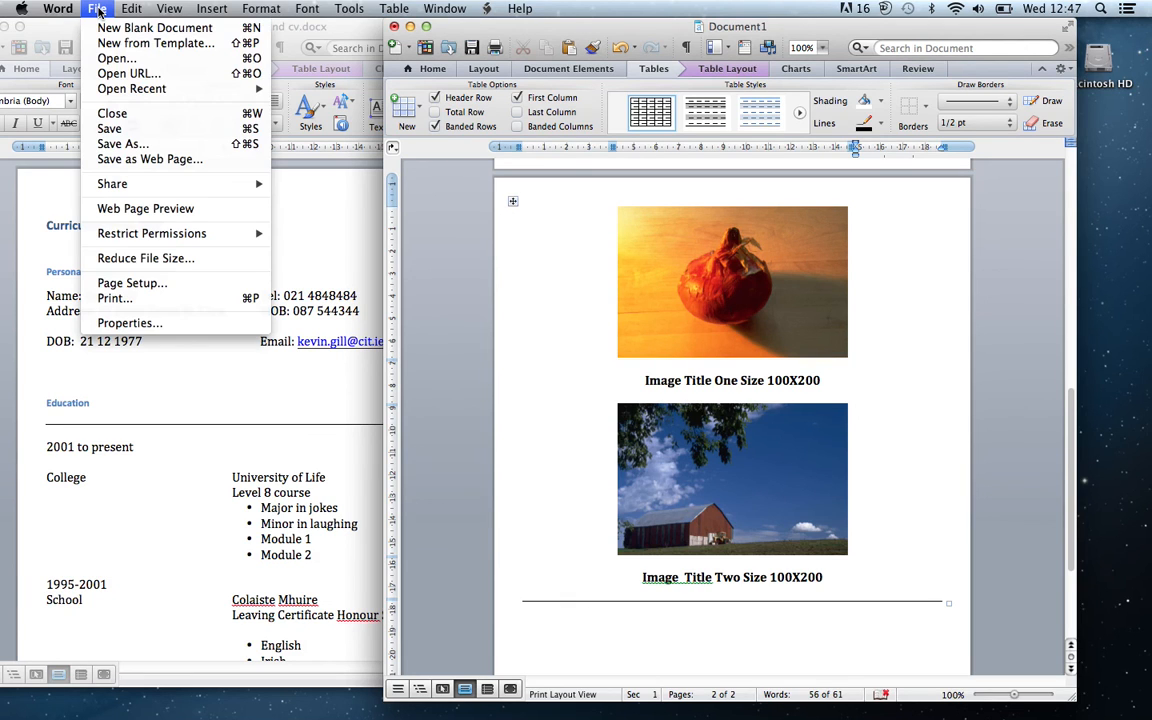
left_click(112, 146)
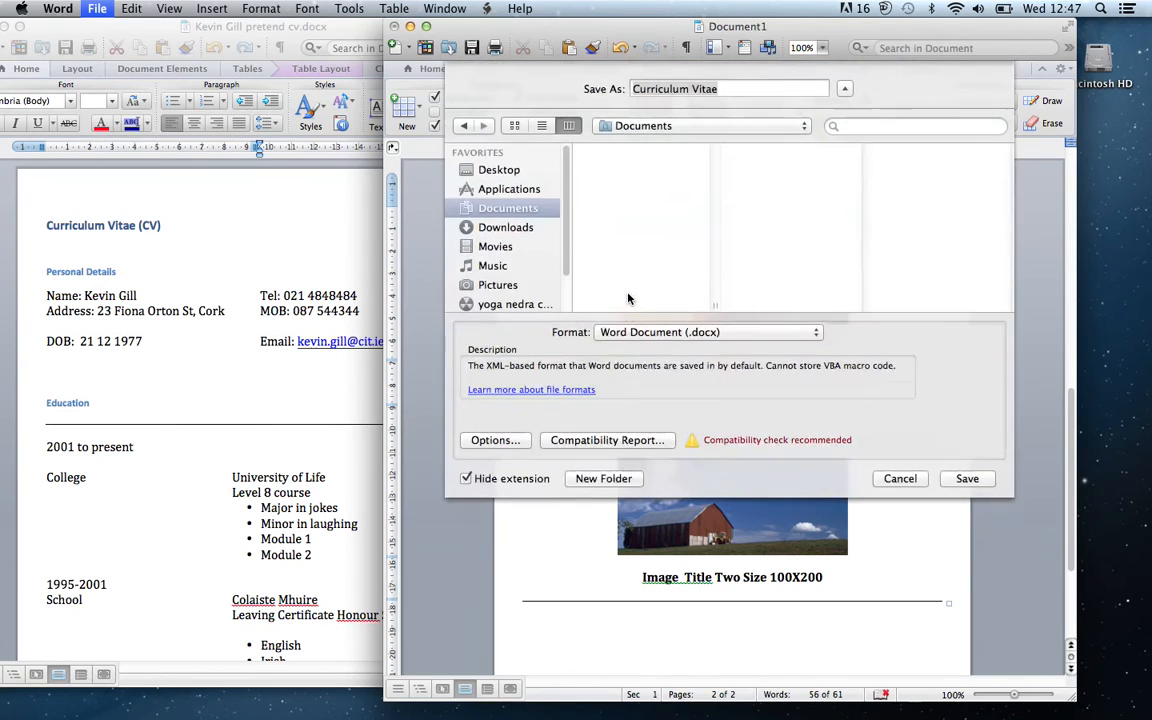
left_click(730, 92)
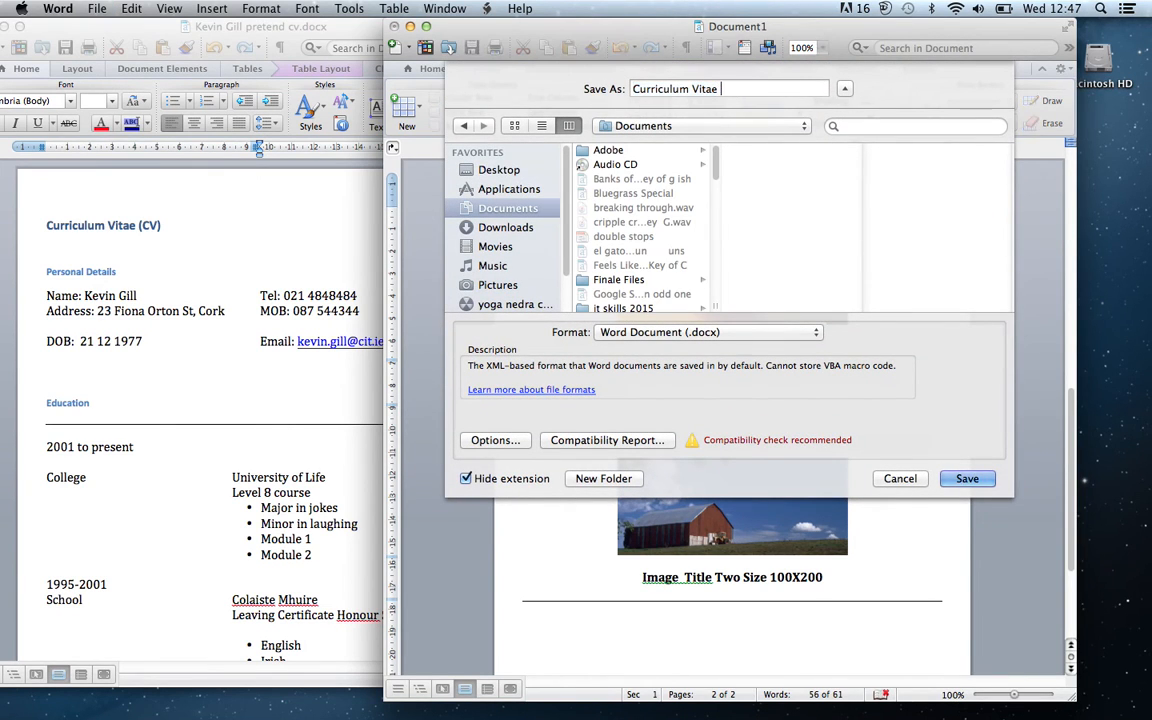
type("print")
left_click(492, 170)
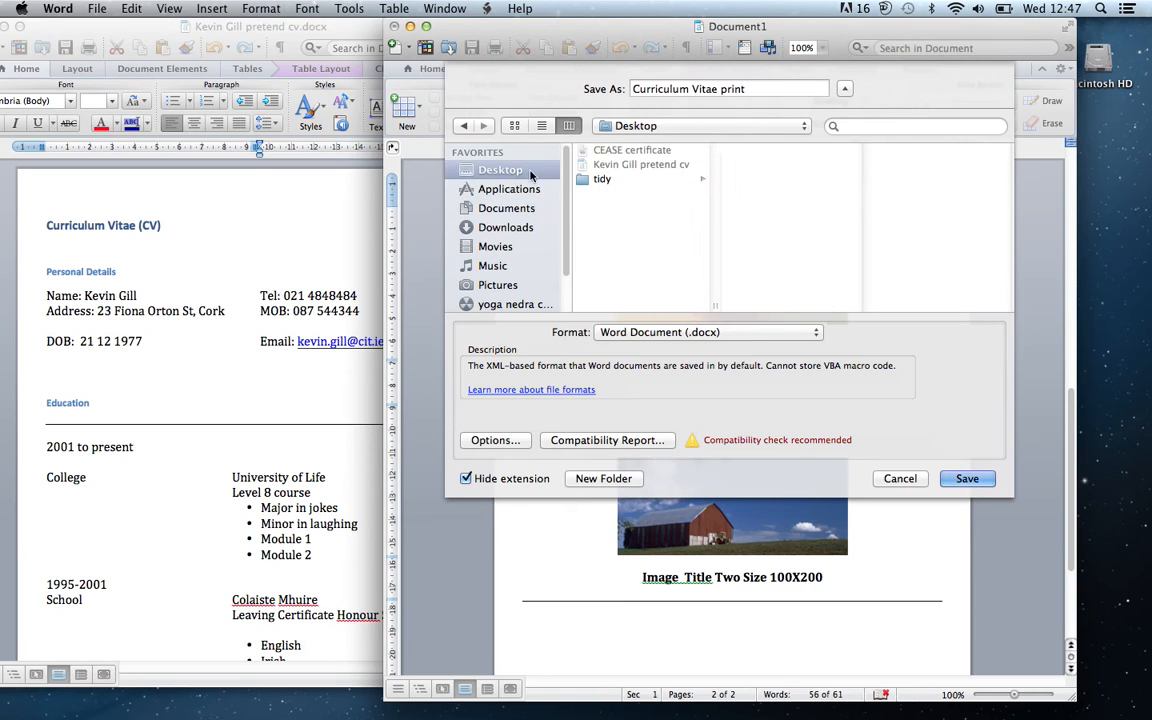
left_click(962, 478)
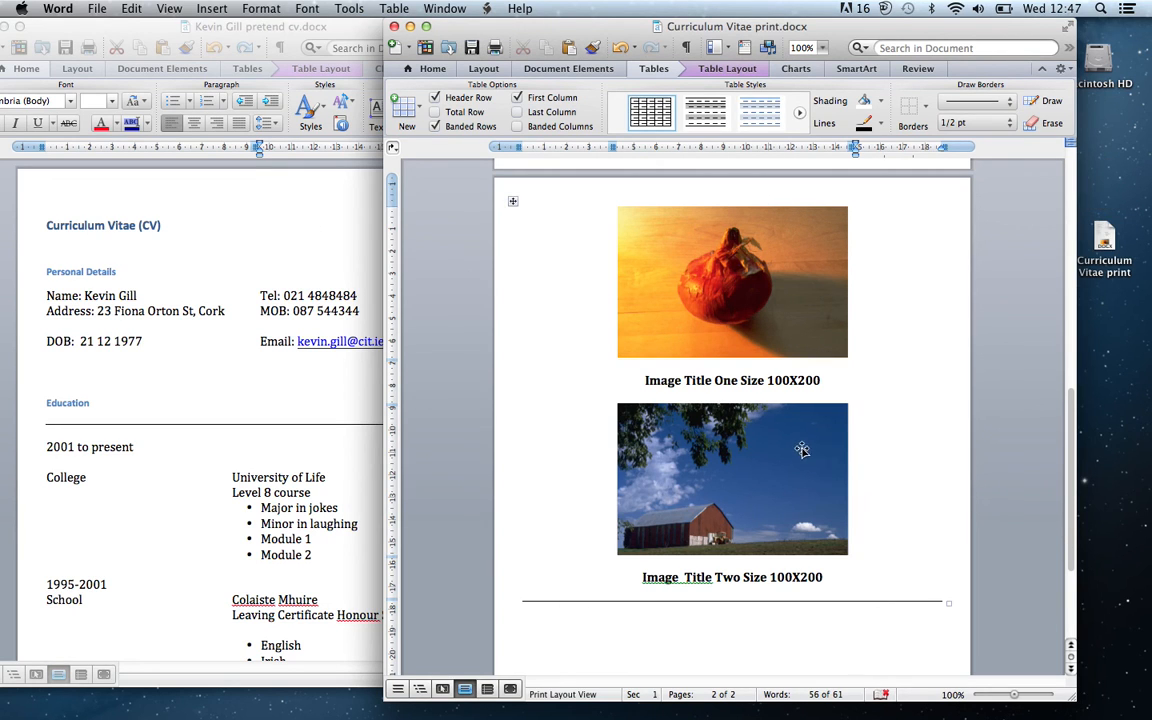
With the barn picture selected, compress all pictures in the file to Best for sending in e-mail (96 ppi).
left_click(752, 456)
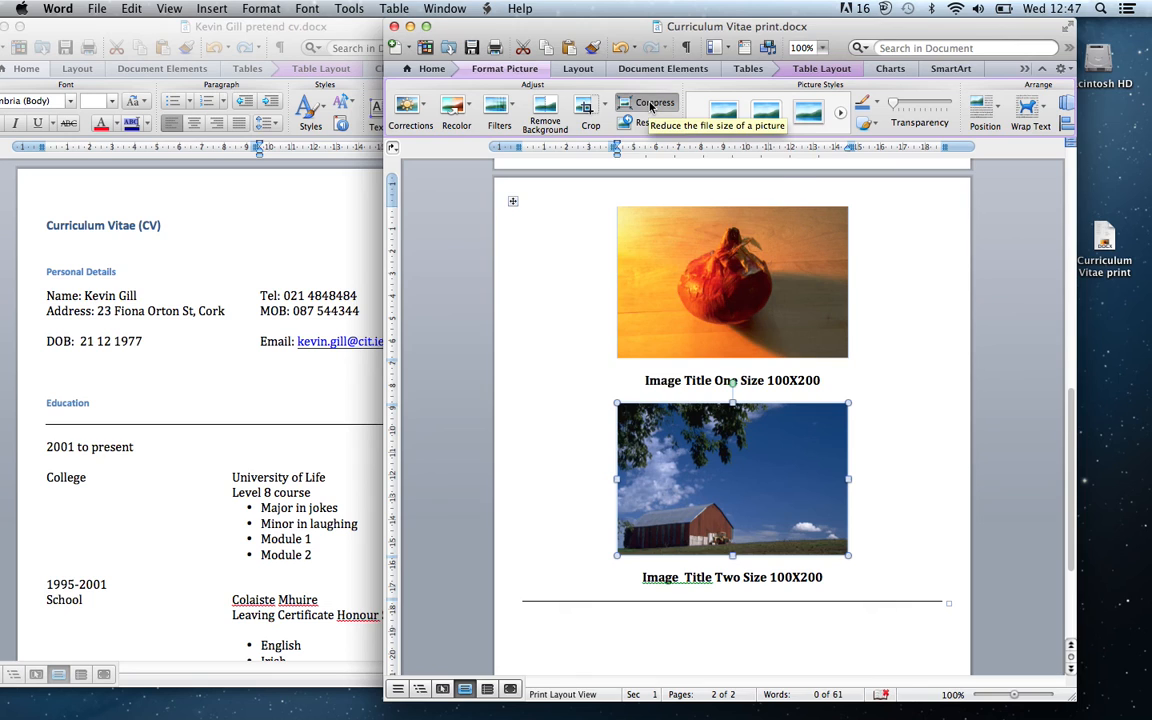
left_click(652, 104)
left_click(632, 222)
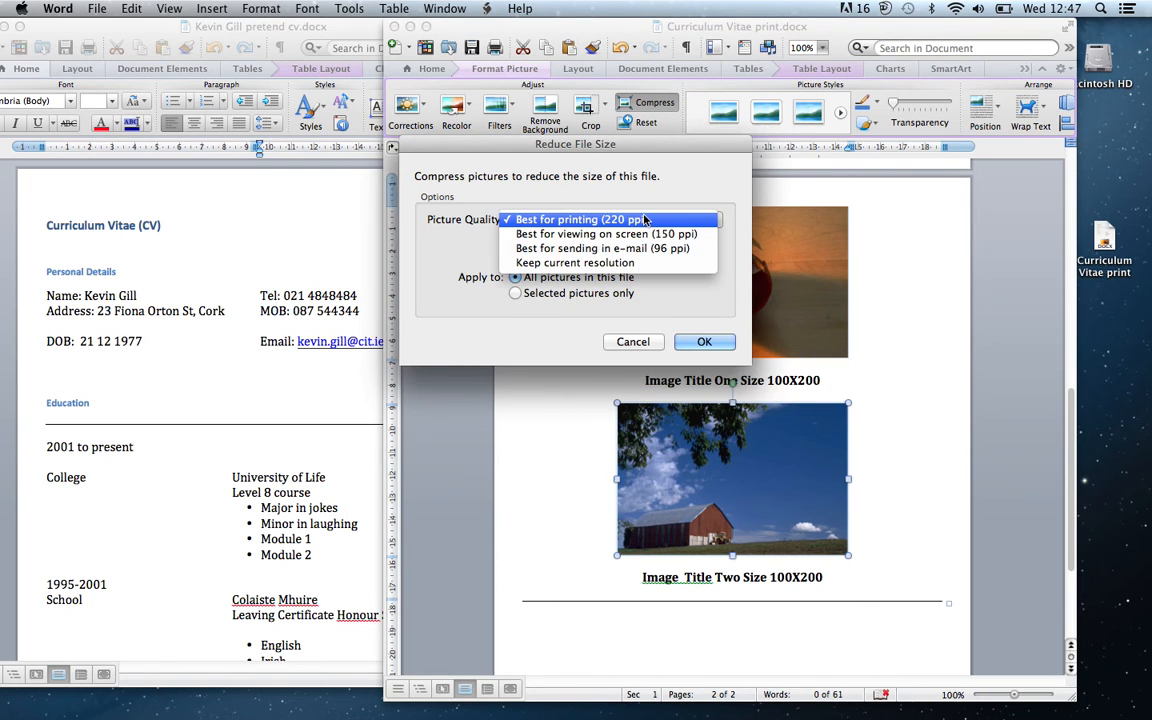
left_click(636, 250)
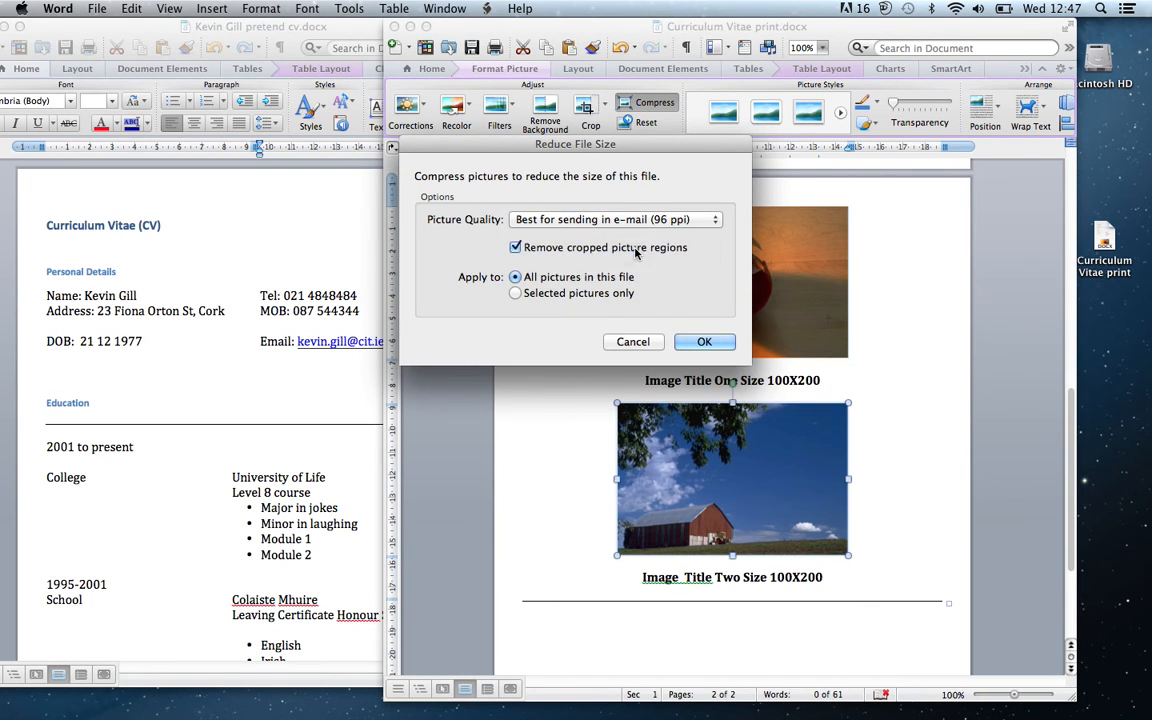
left_click(704, 342)
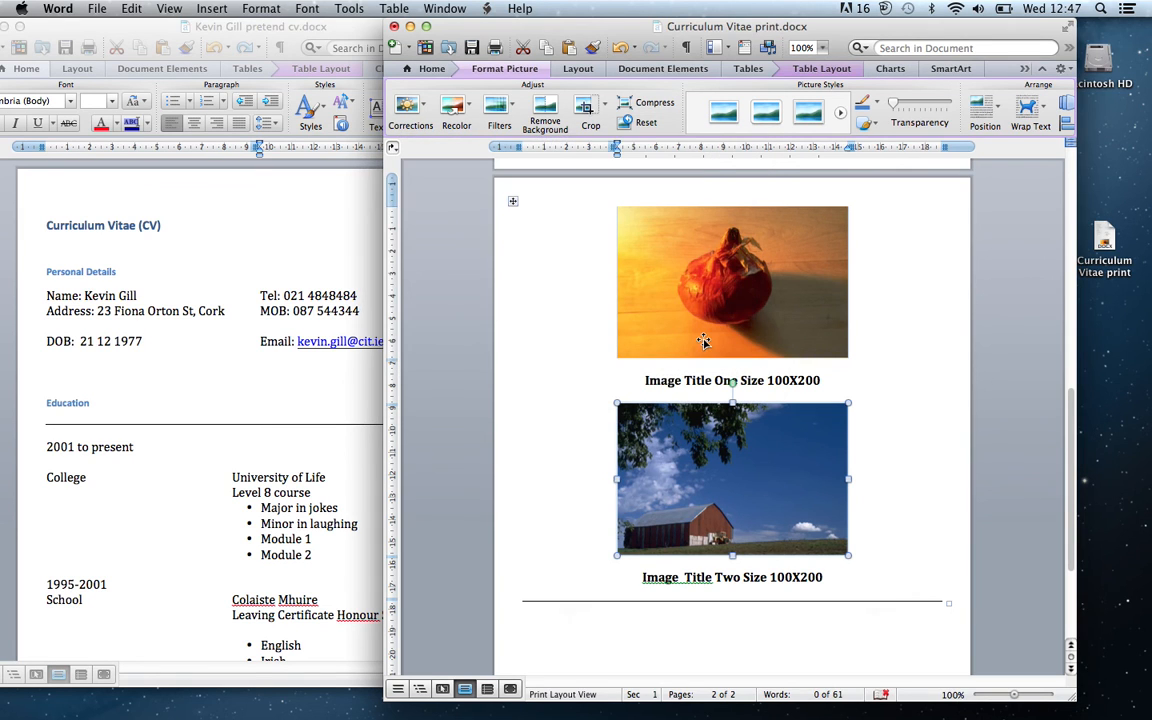
With the onion picture selected, compress all pictures in the file to Best for sending in e-mail (96 ppi).
left_click(730, 297)
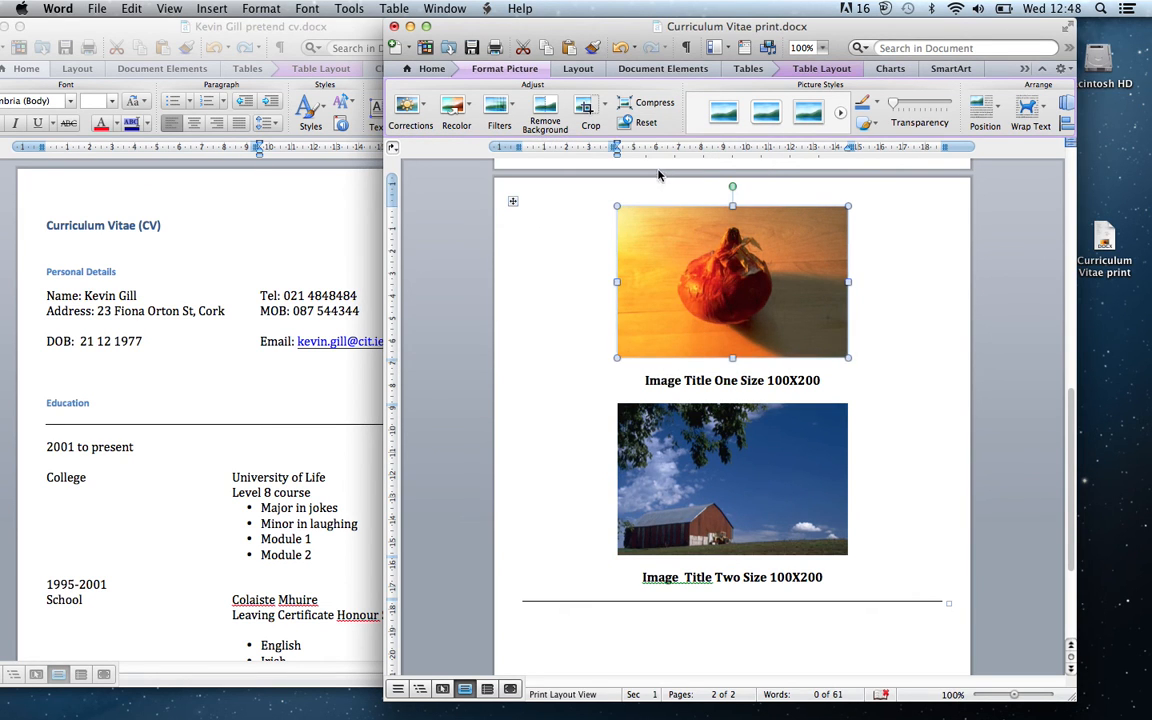
left_click(652, 108)
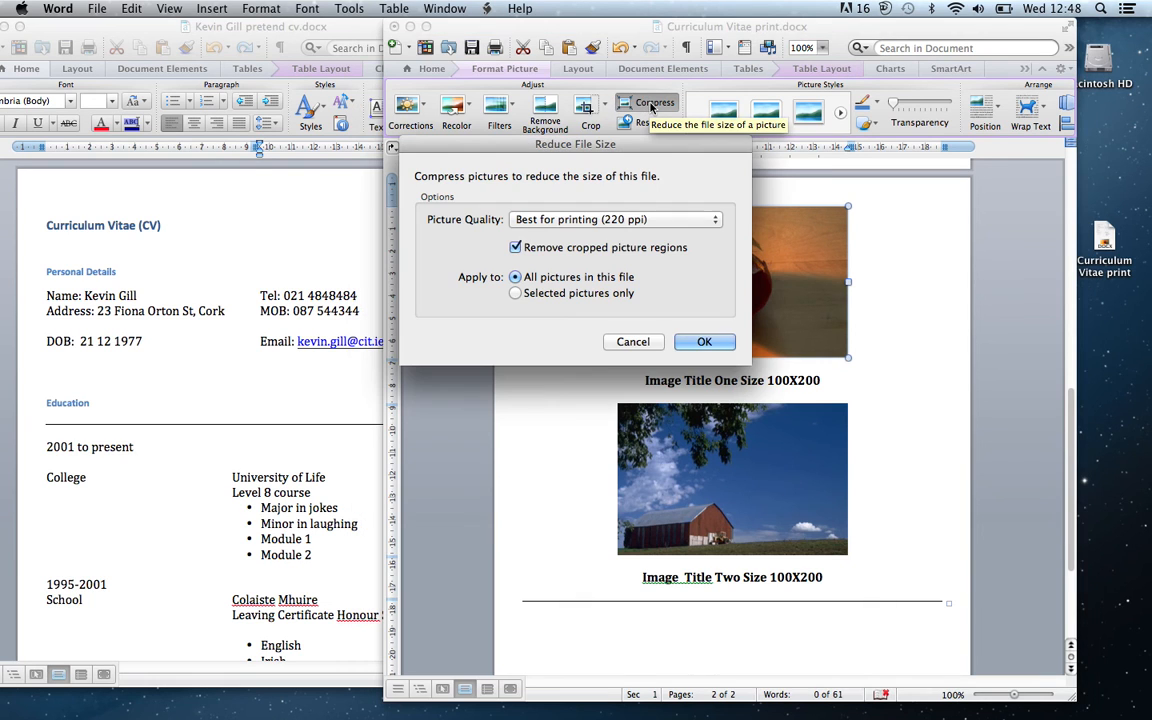
left_click(634, 222)
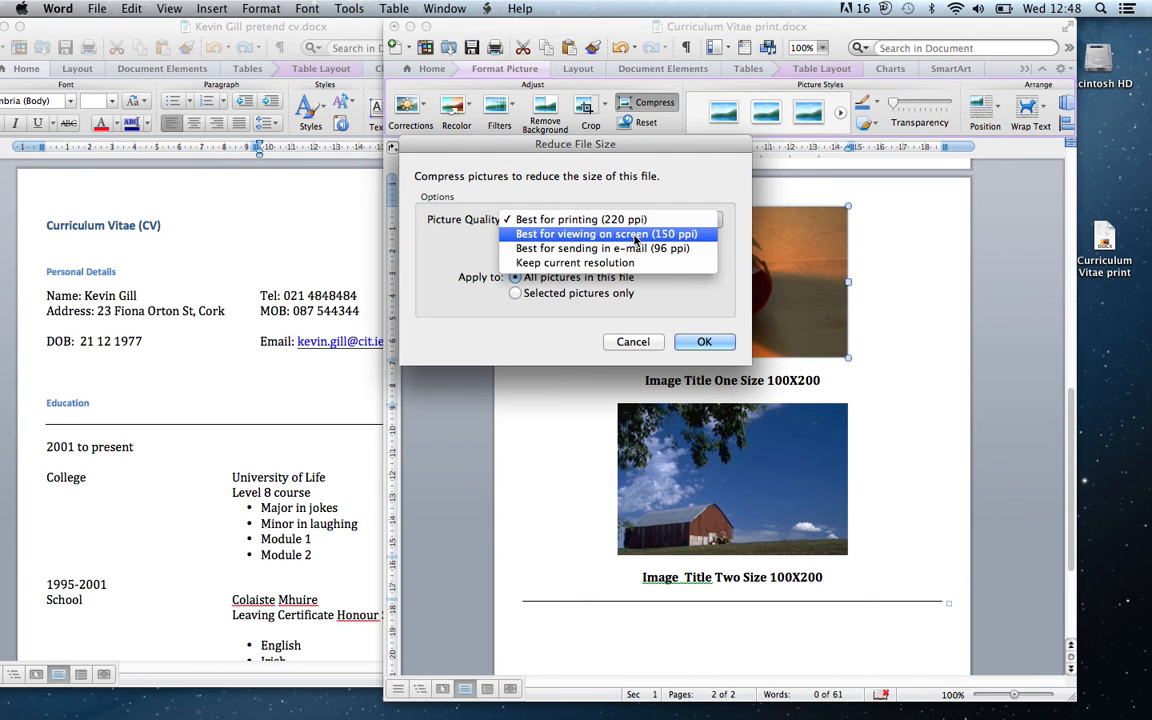
left_click(630, 249)
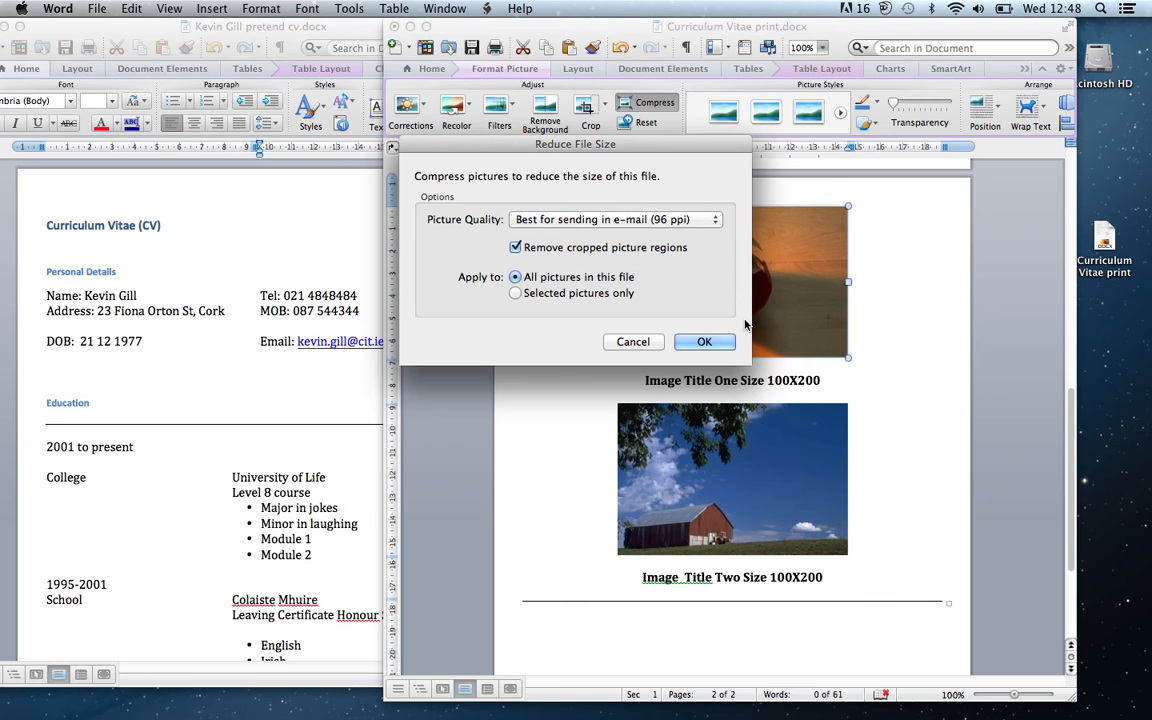
left_click(710, 341)
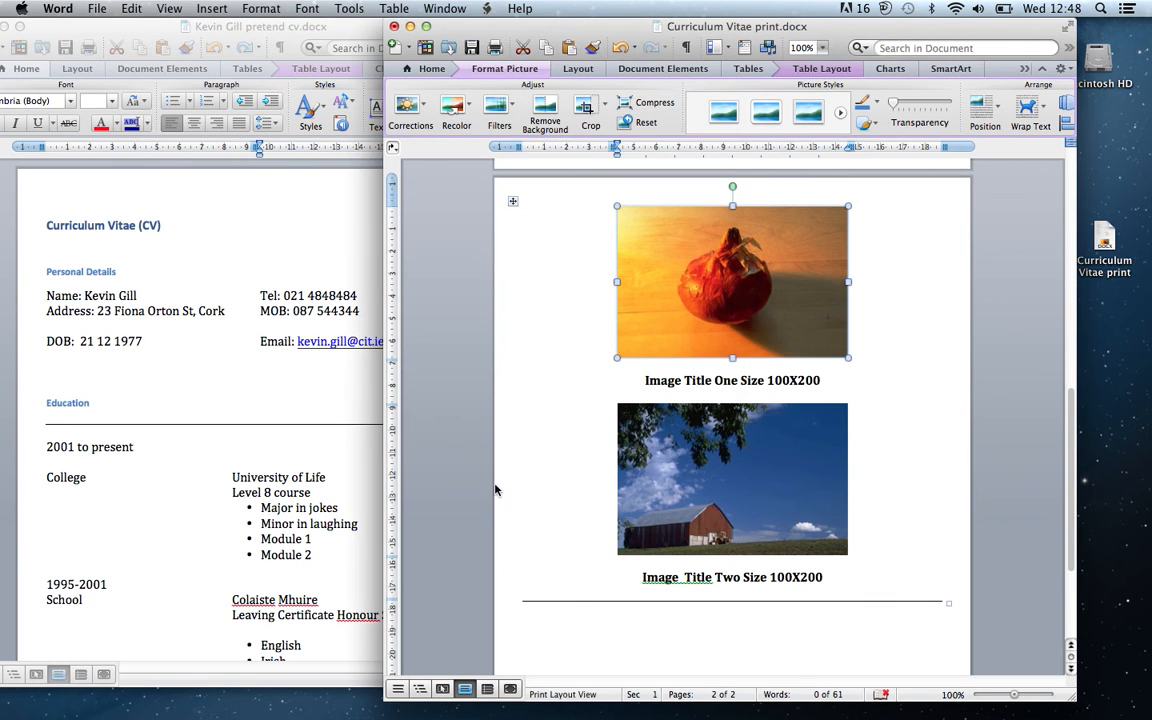
Run Reduce File Size on all pictures in the document at Best for printing (220 ppi), removing cropped picture regions.
left_click(96, 8)
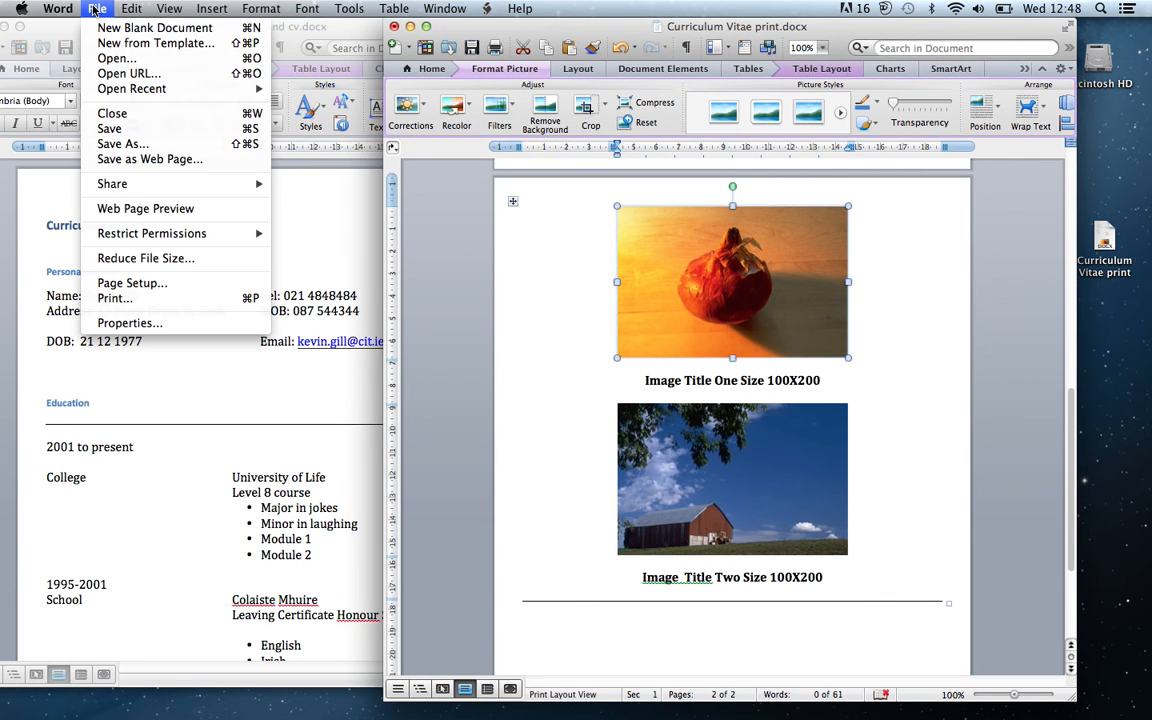
left_click(108, 261)
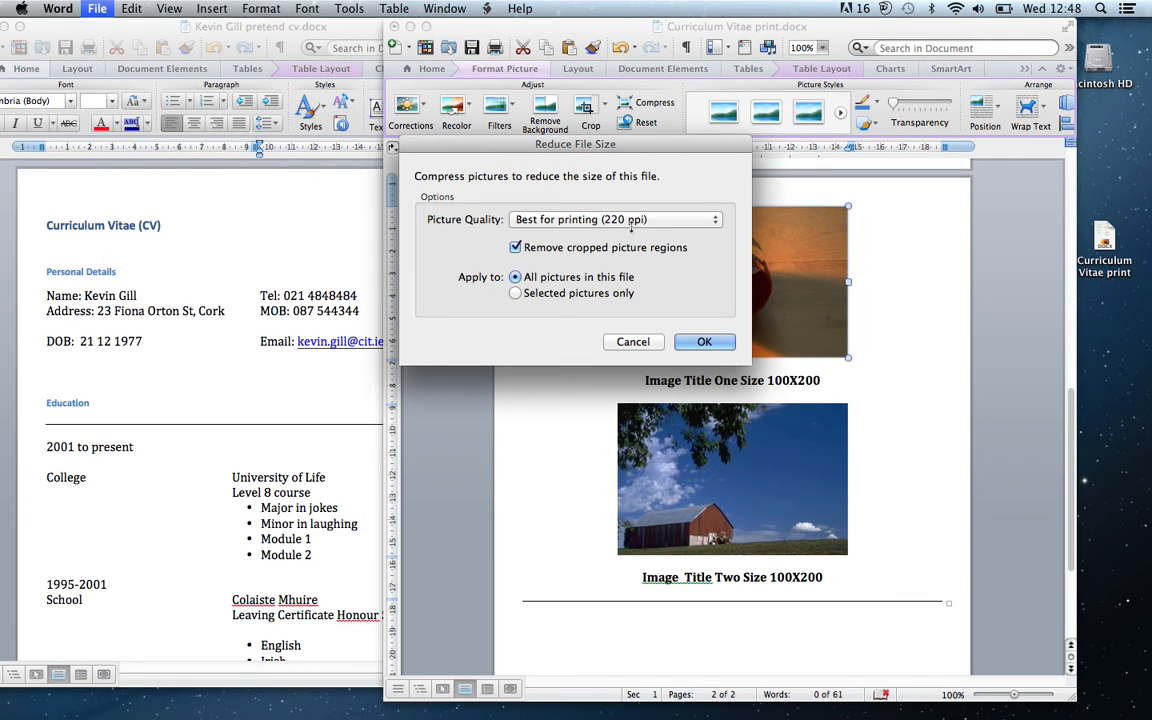
left_click(620, 219)
left_click(634, 249)
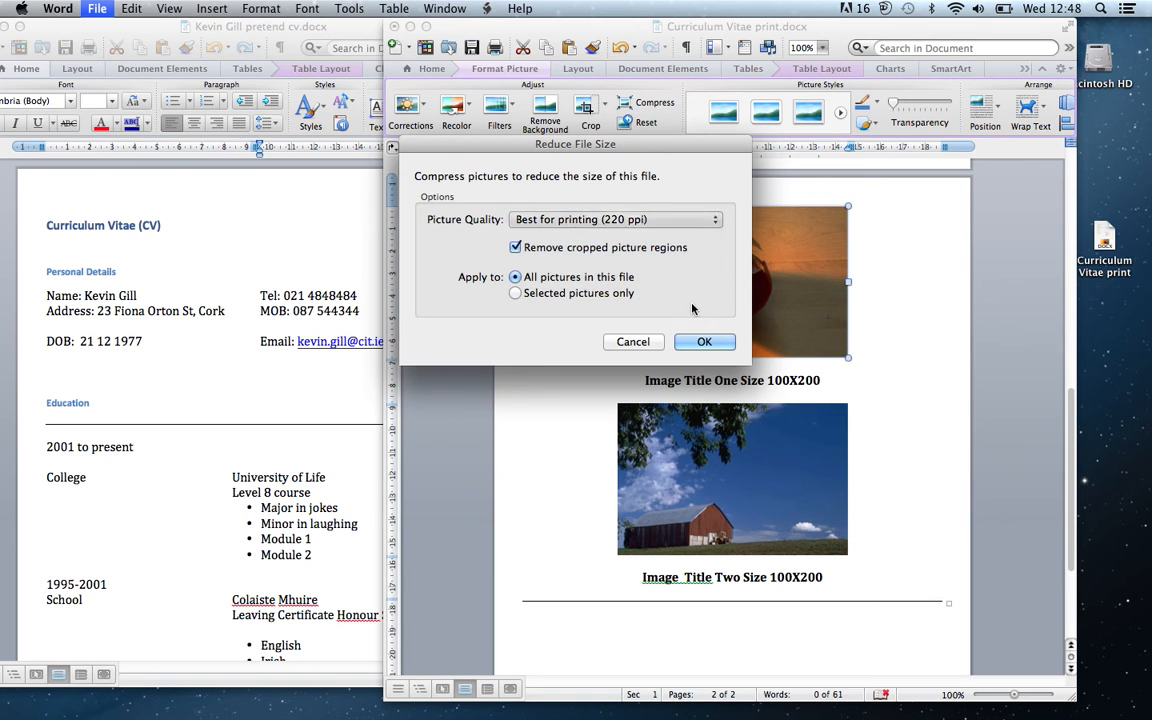
left_click(704, 342)
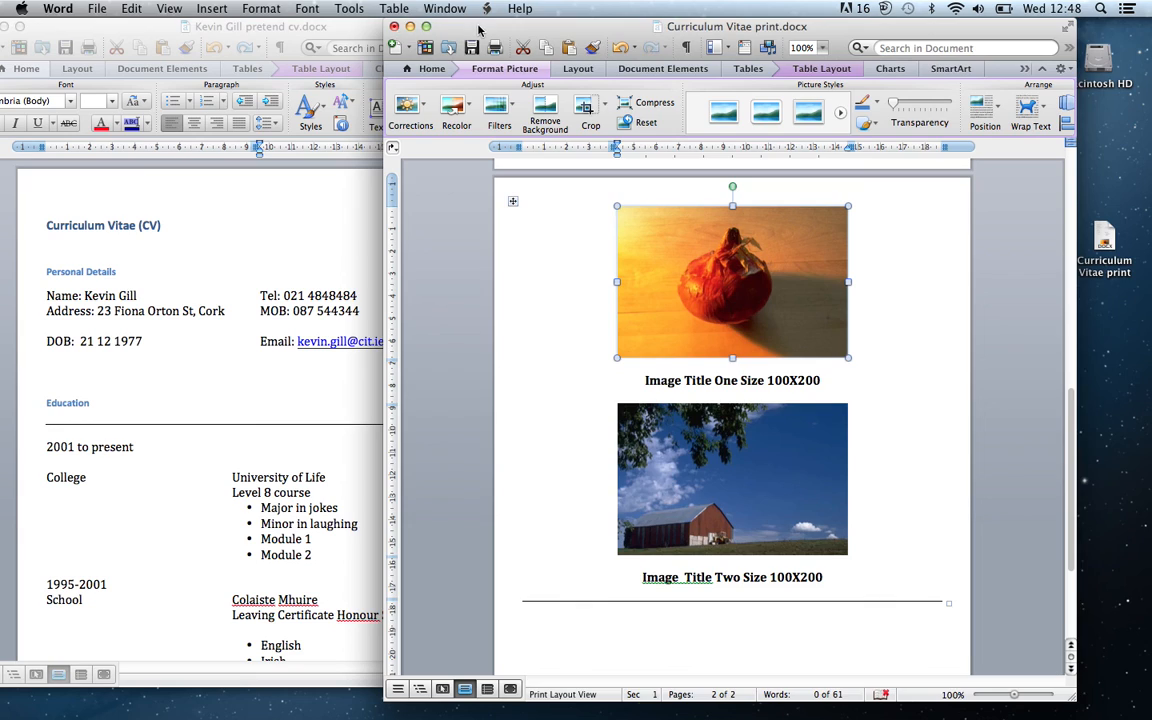
Move the document window clear of the desktop files and save the compressed version on the Desktop as "Curriculum Vitae email".
left_click(426, 26)
left_click_drag(184, 232, 360, 31)
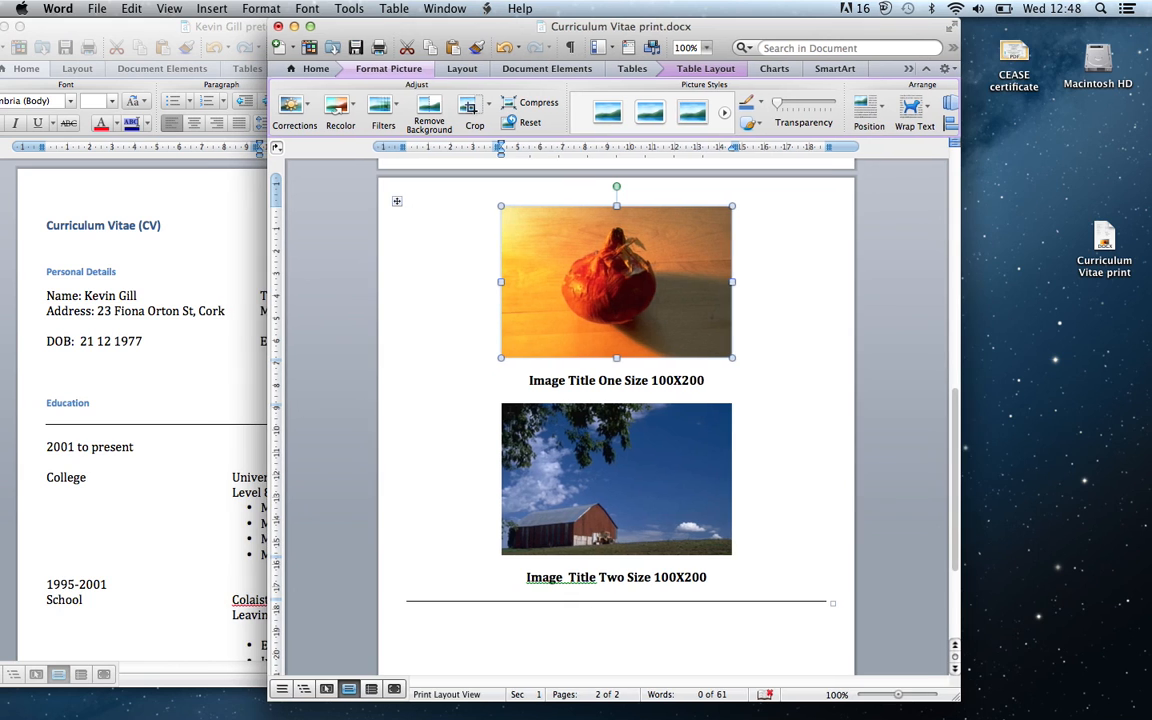
left_click(97, 8)
left_click(112, 144)
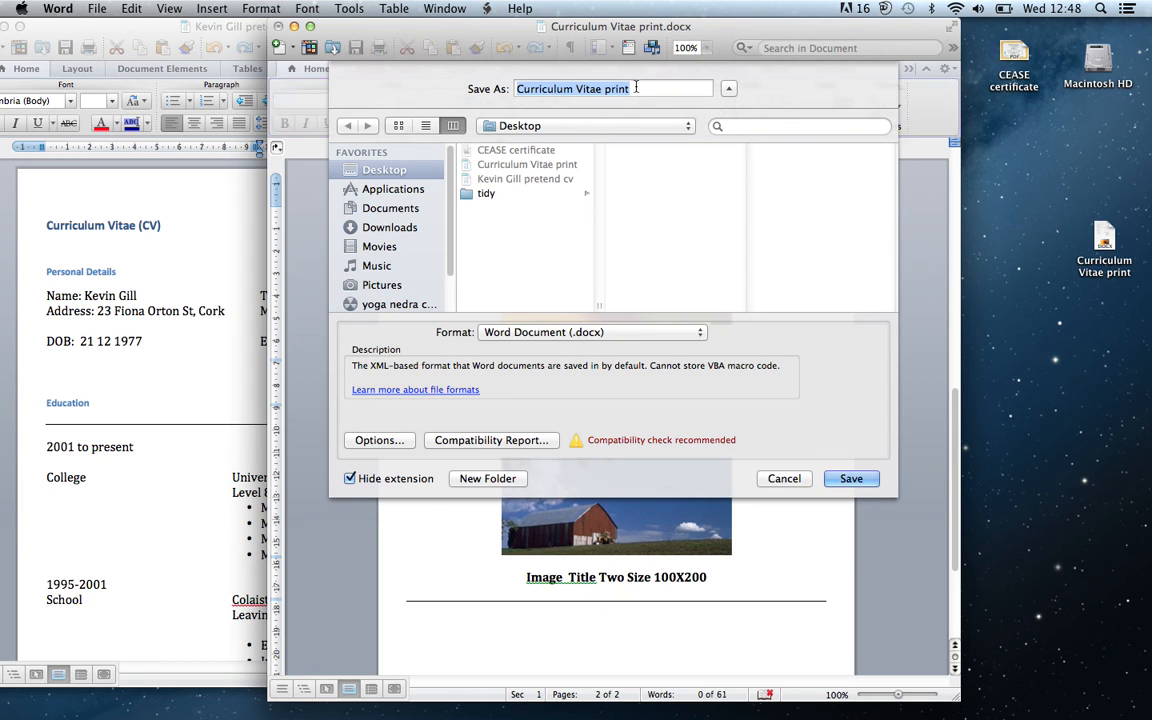
left_click_drag(632, 89, 607, 89)
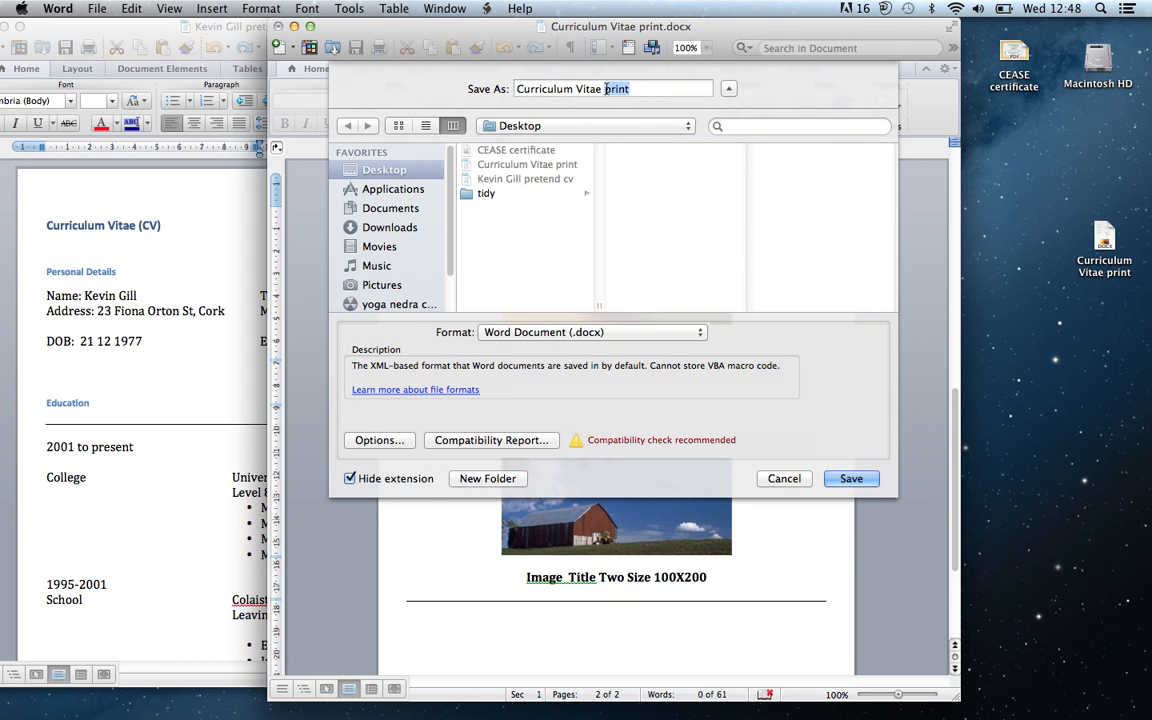
type("email")
left_click(850, 479)
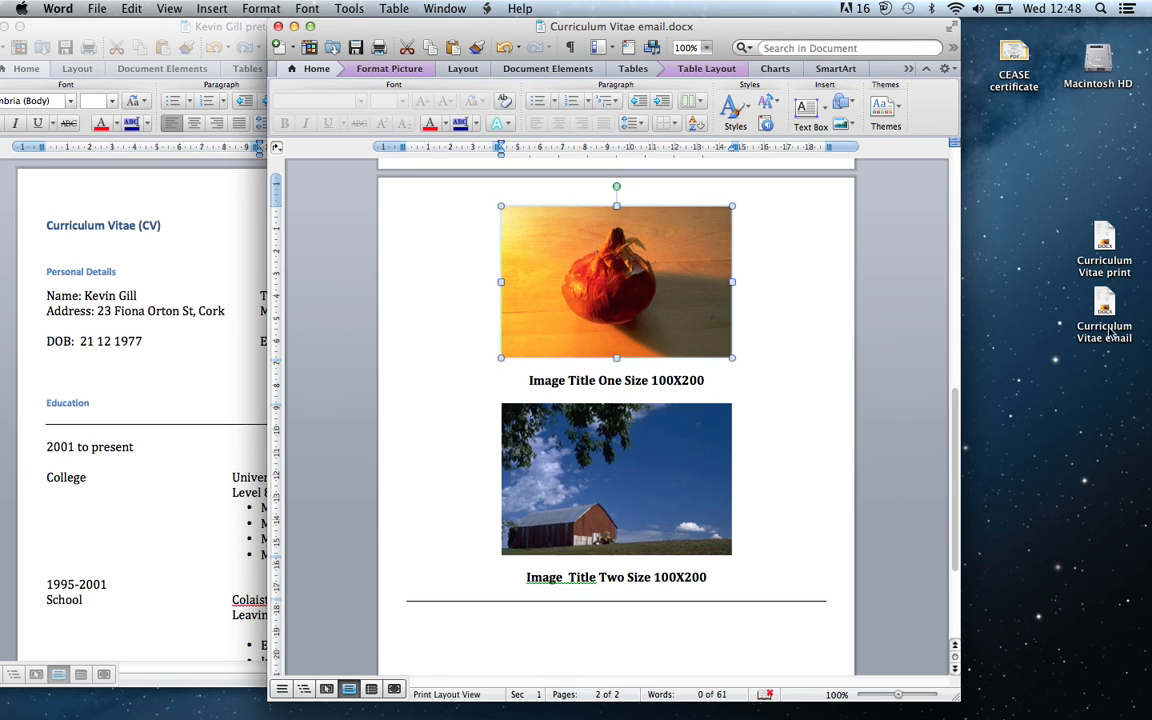
Switch to Finder and compare the file sizes of "Curriculum Vitae print" and "Curriculum Vitae email" in their info windows.
left_click(1106, 241)
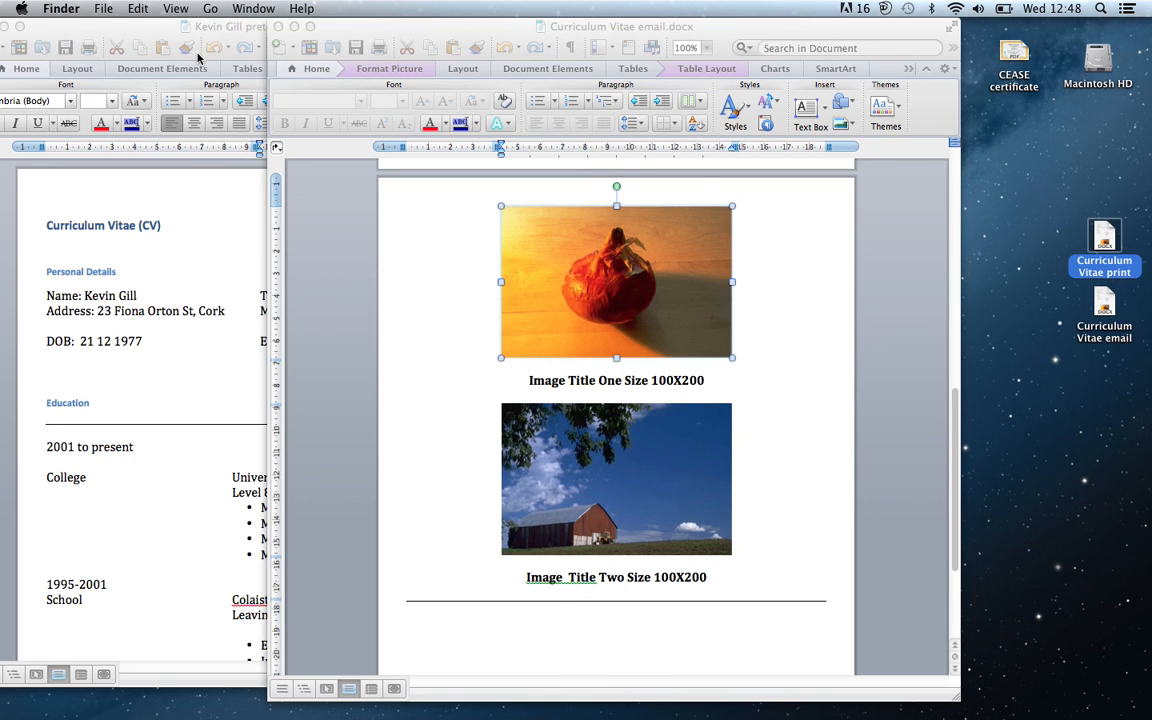
left_click(101, 10)
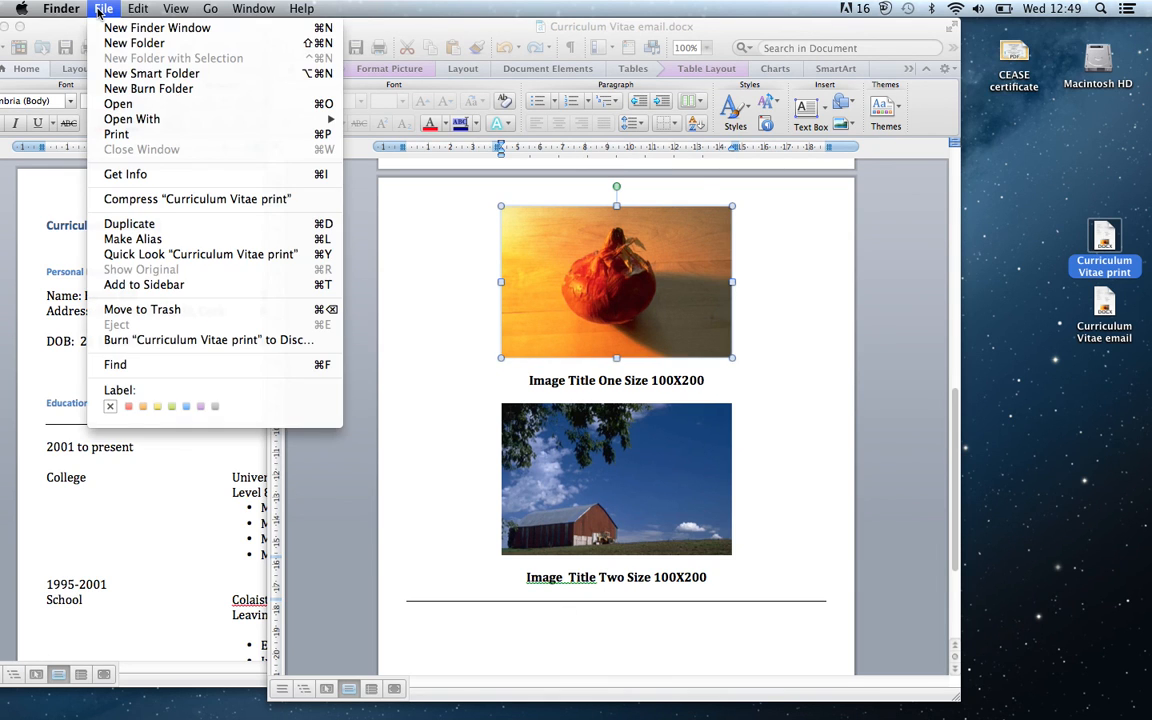
left_click(123, 176)
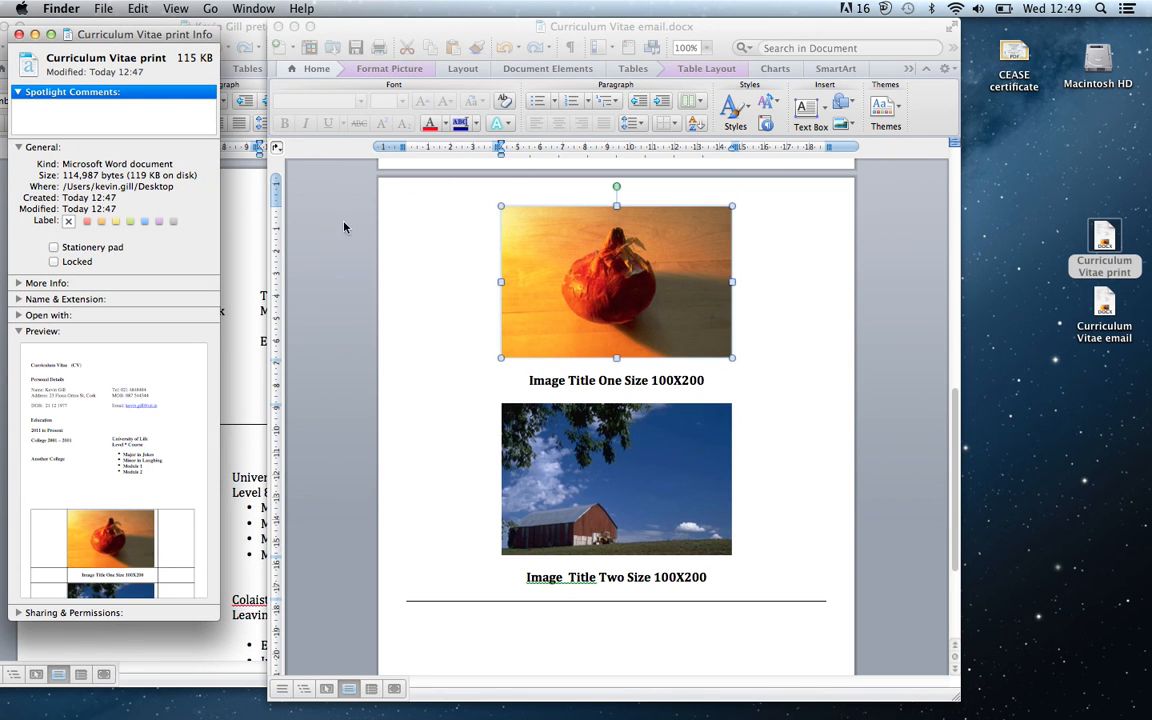
left_click(1104, 303)
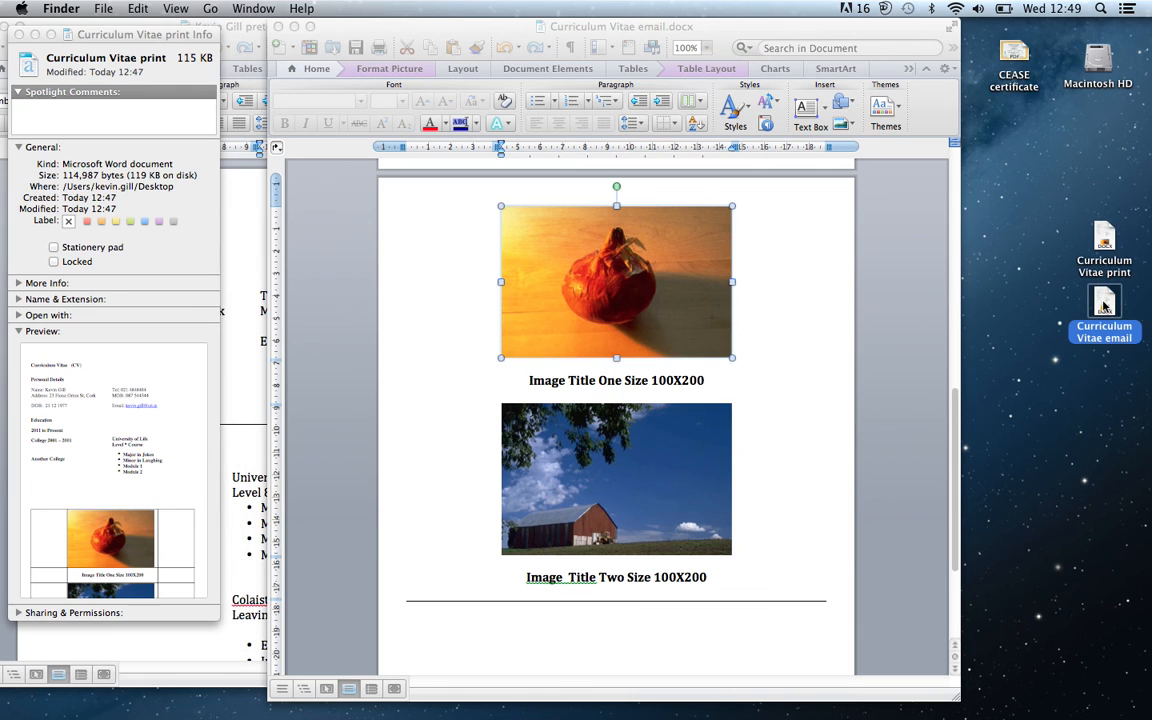
left_click(103, 8)
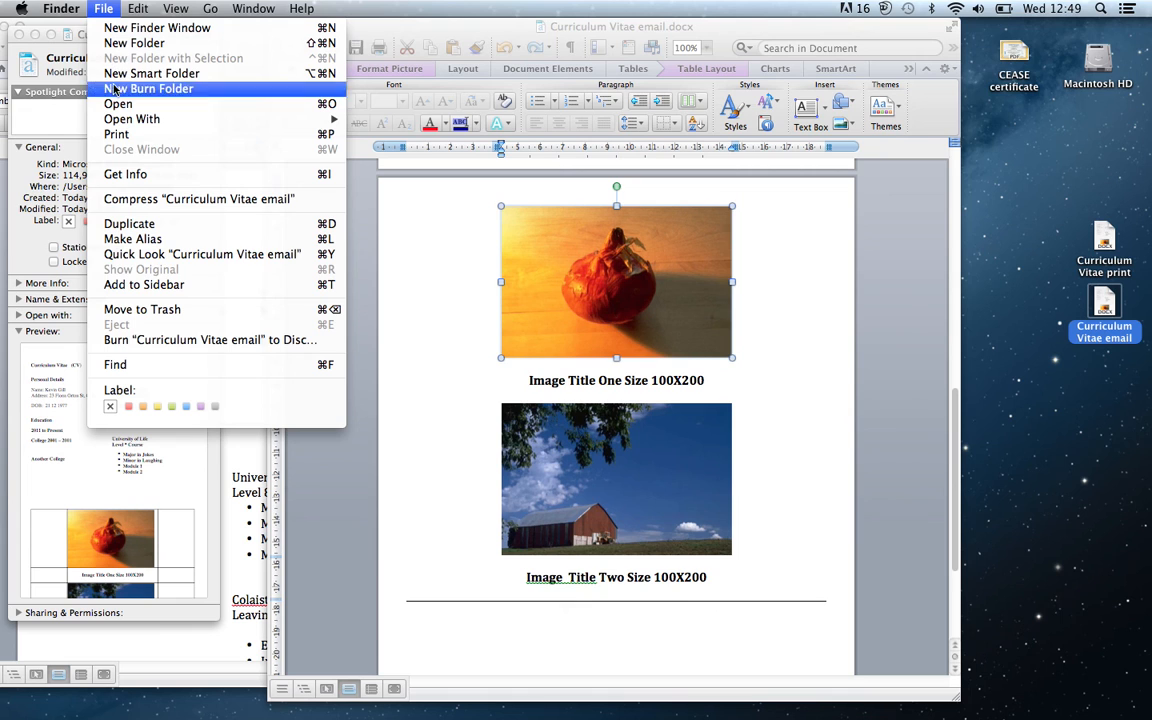
left_click(106, 173)
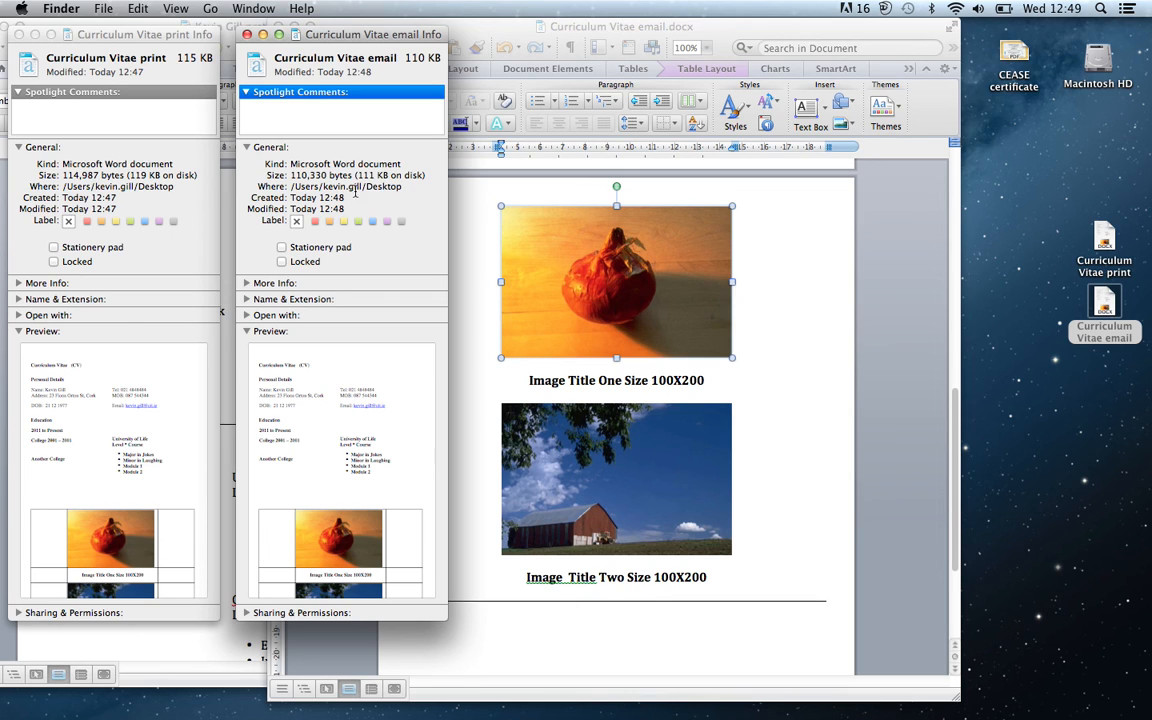
Close the info windows of both files and dismiss the OS X updates notification.
left_click(247, 34)
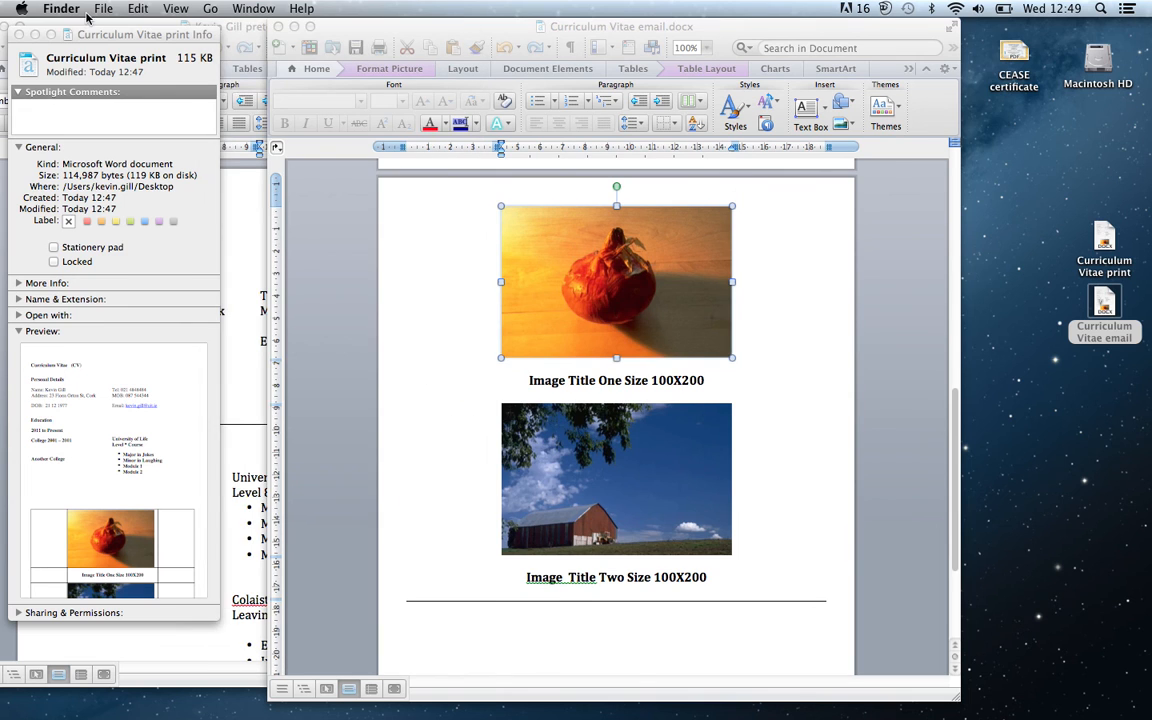
left_click(19, 34)
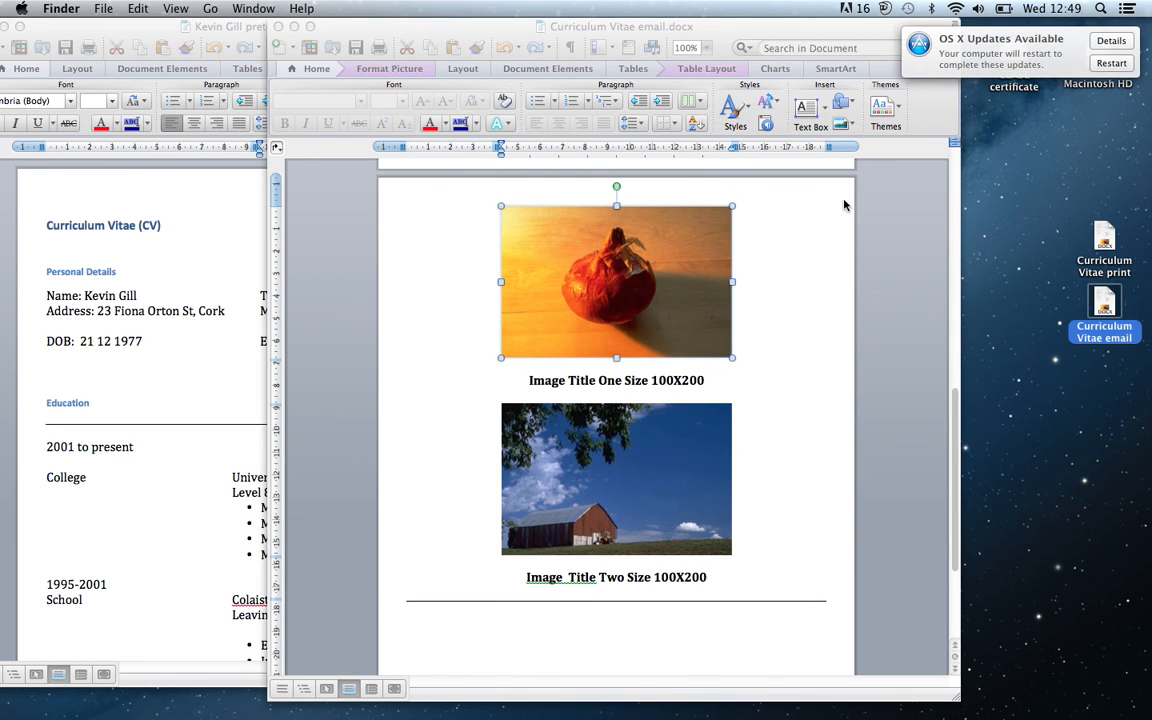
left_click_drag(975, 43, 1148, 46)
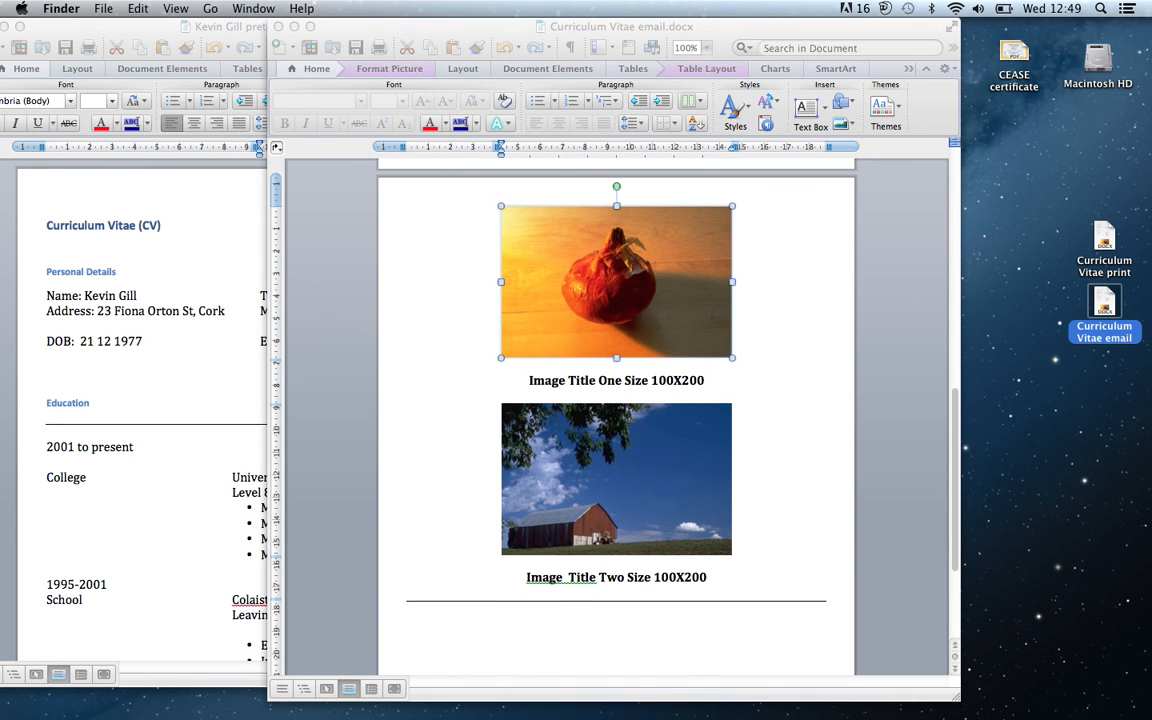